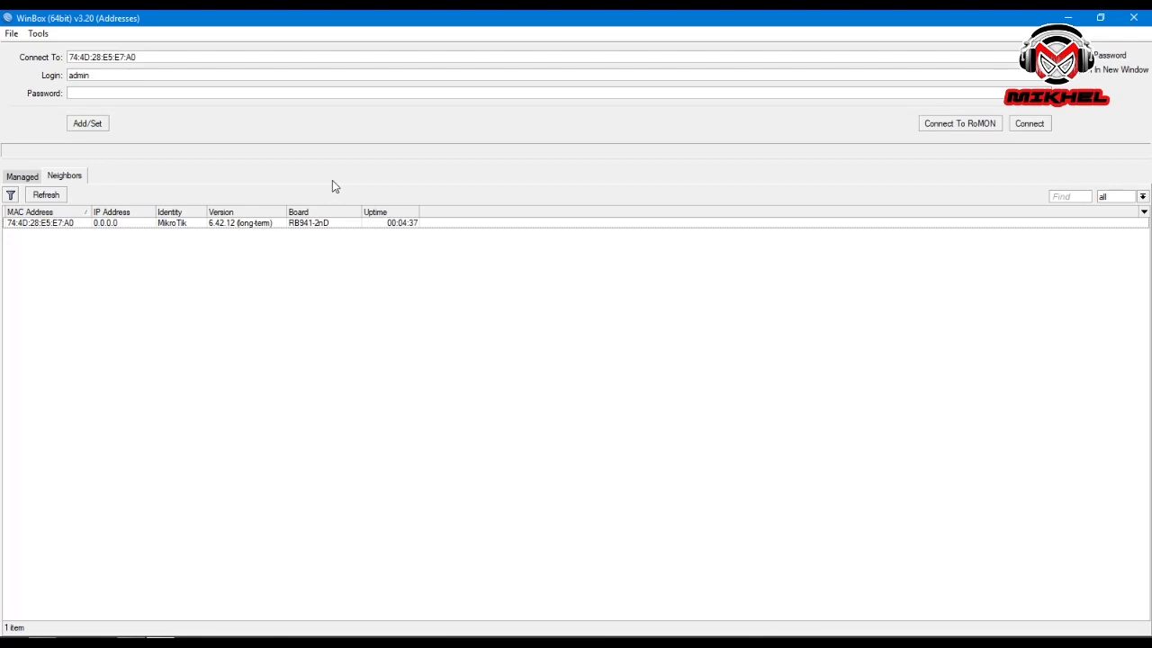
Switch to Chrome, try to load mikrotik.com in a new tab, and return to WinBox
click(60, 602)
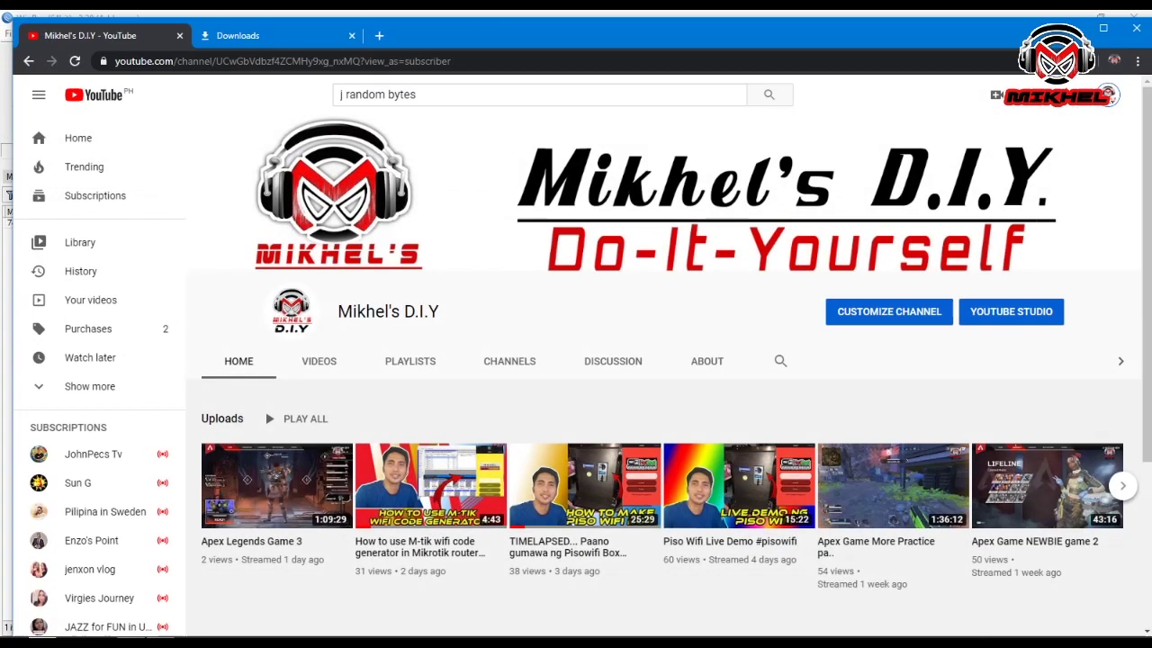
click(299, 33)
click(379, 35)
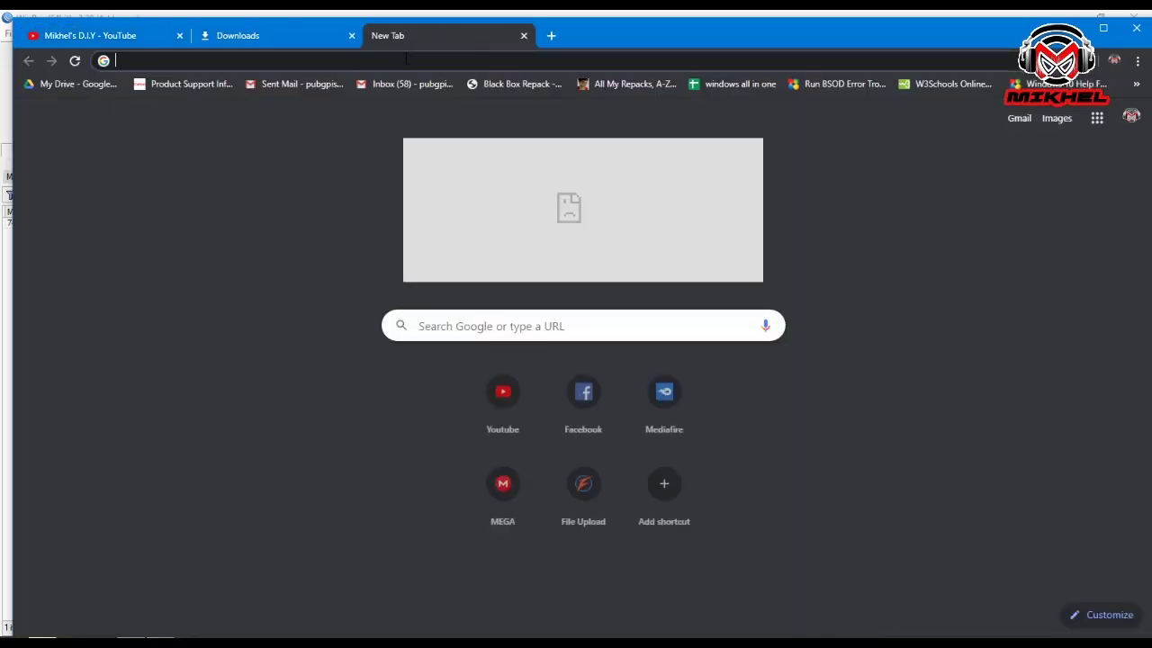
text(mikrotik.com)
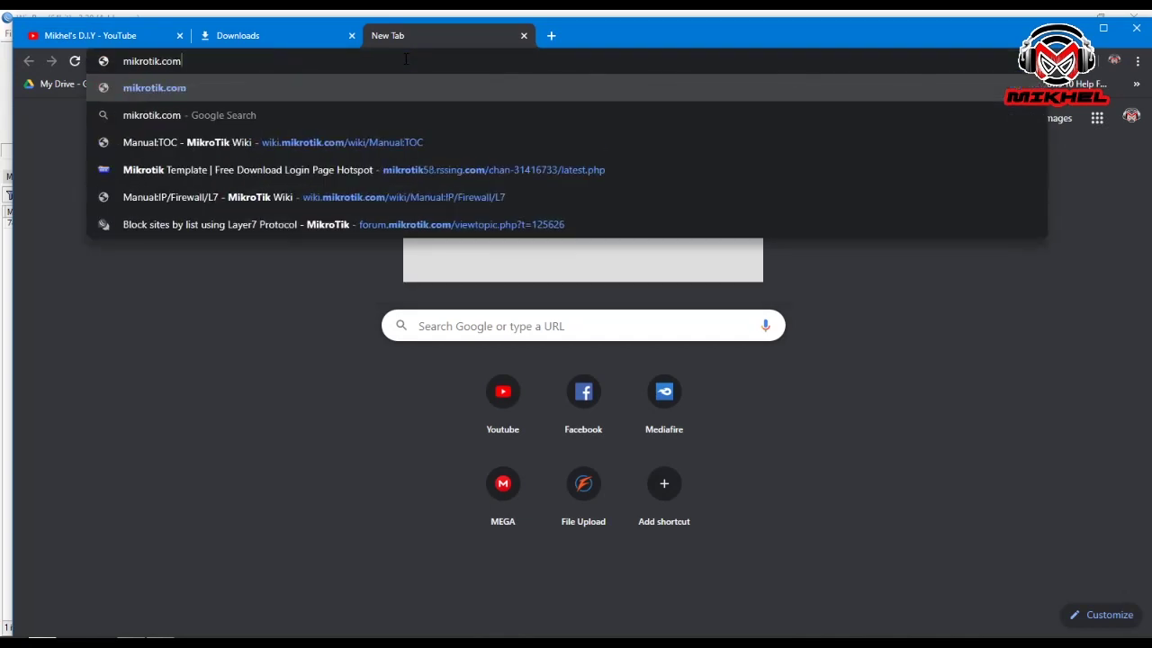
key(Return)
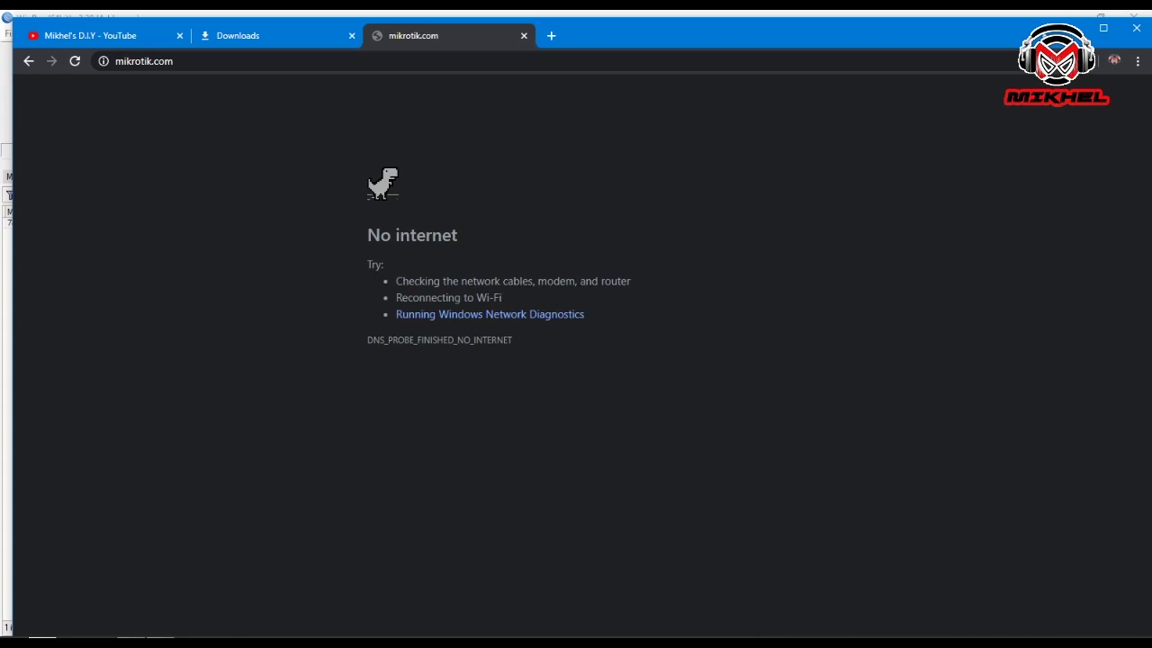
click(1071, 28)
click(575, 315)
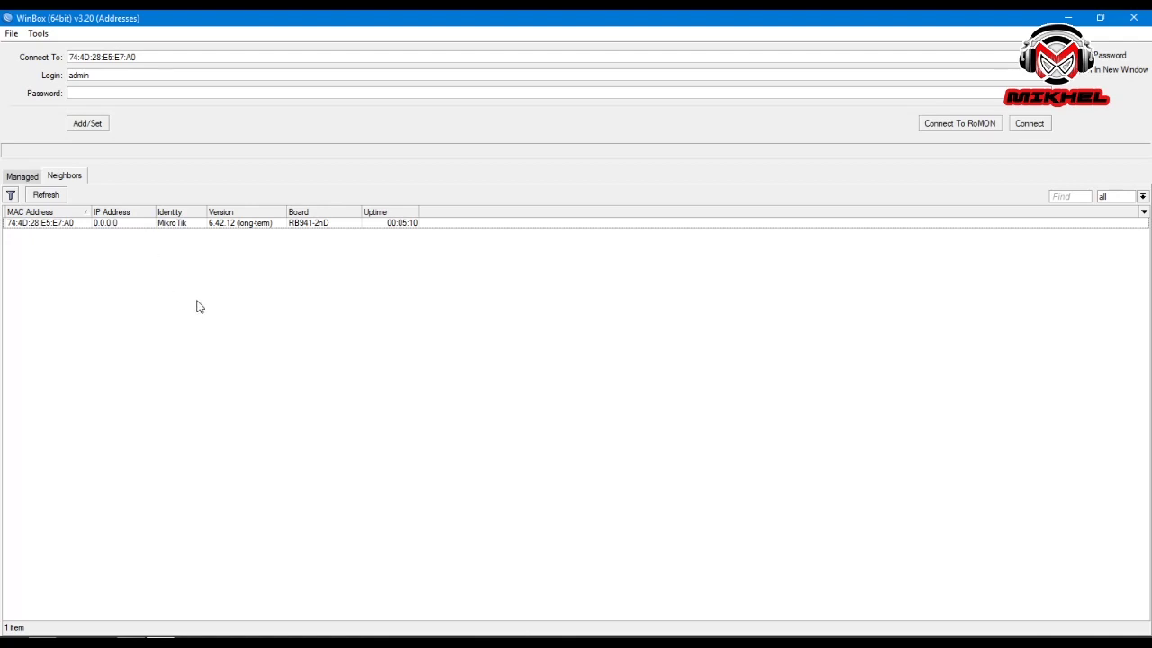
Refresh the neighbor list and examine the discovered RB941-2nD router's MAC address, IP address and version
click(46, 194)
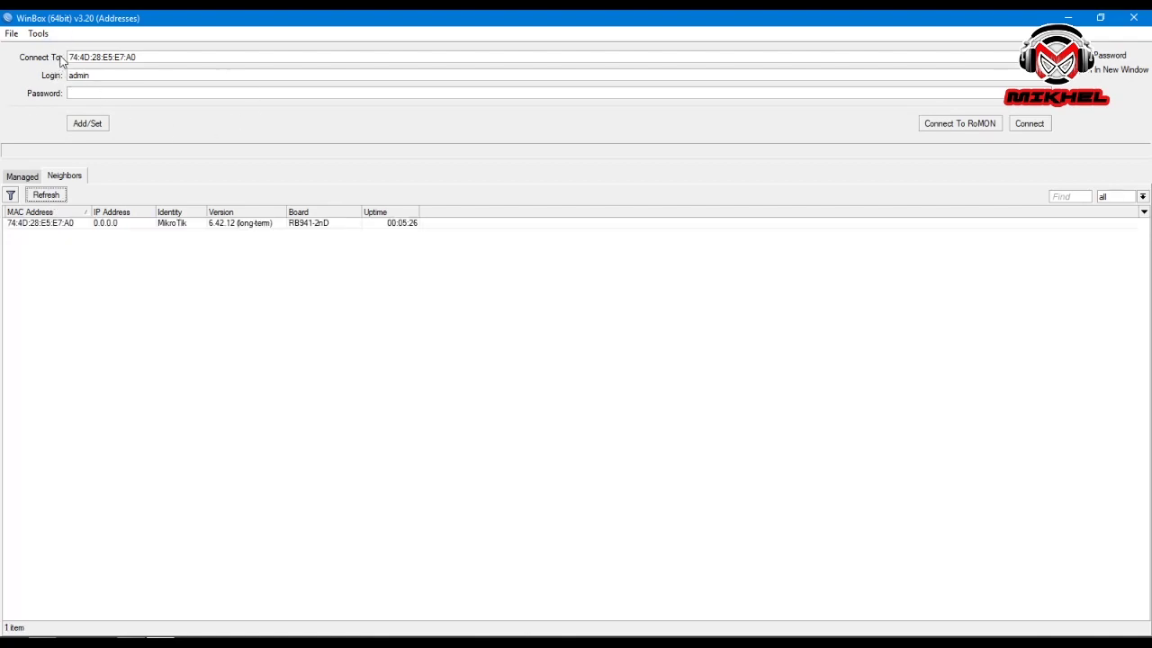
drag(133, 60, 29, 63)
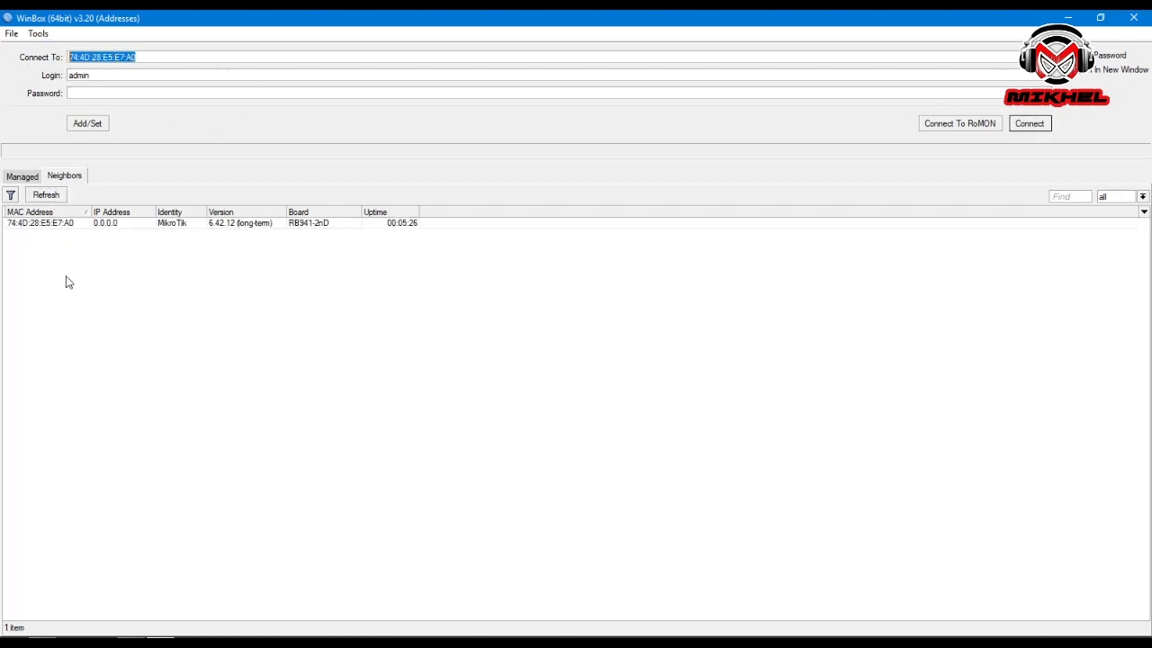
click(109, 225)
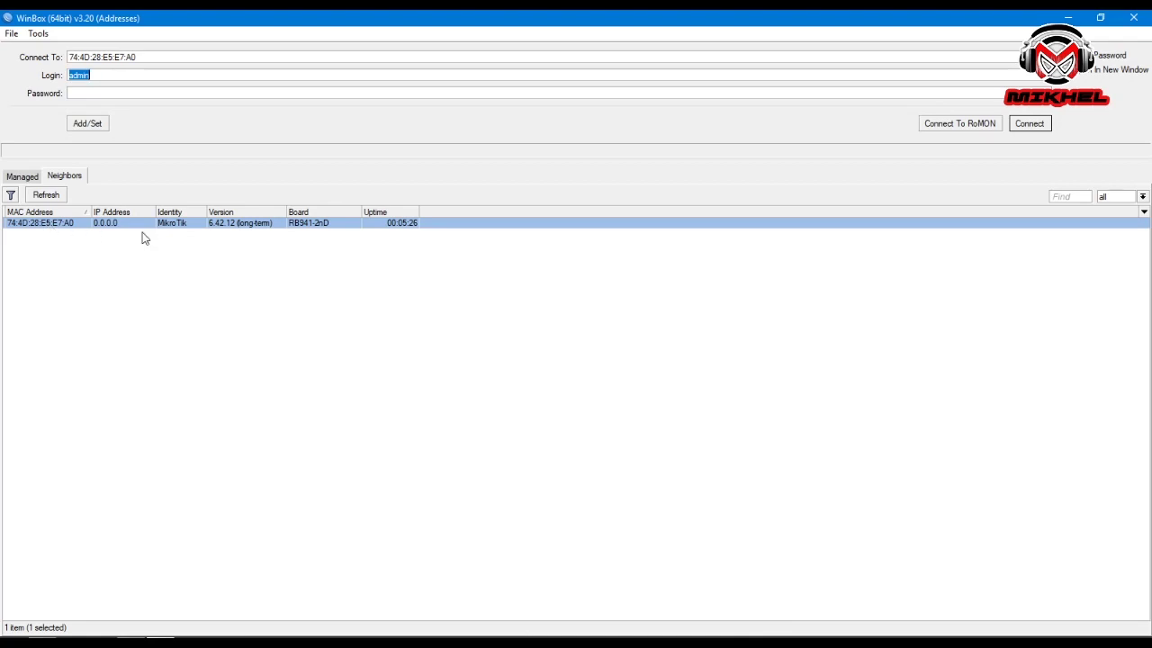
drag(207, 212, 222, 213)
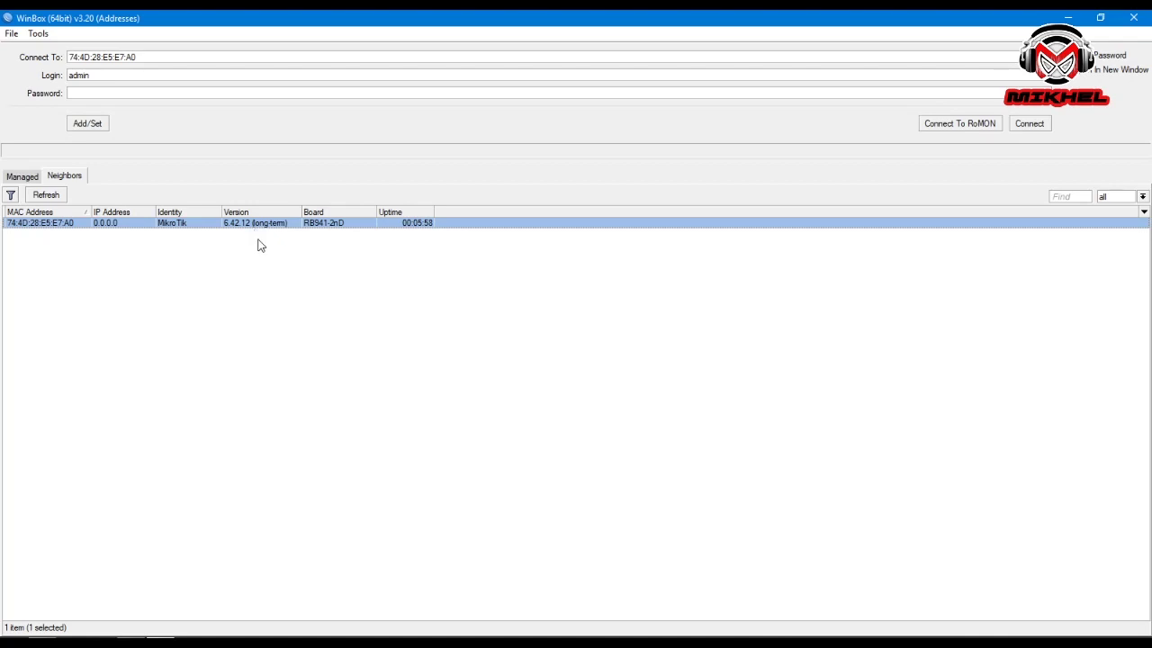
click(344, 351)
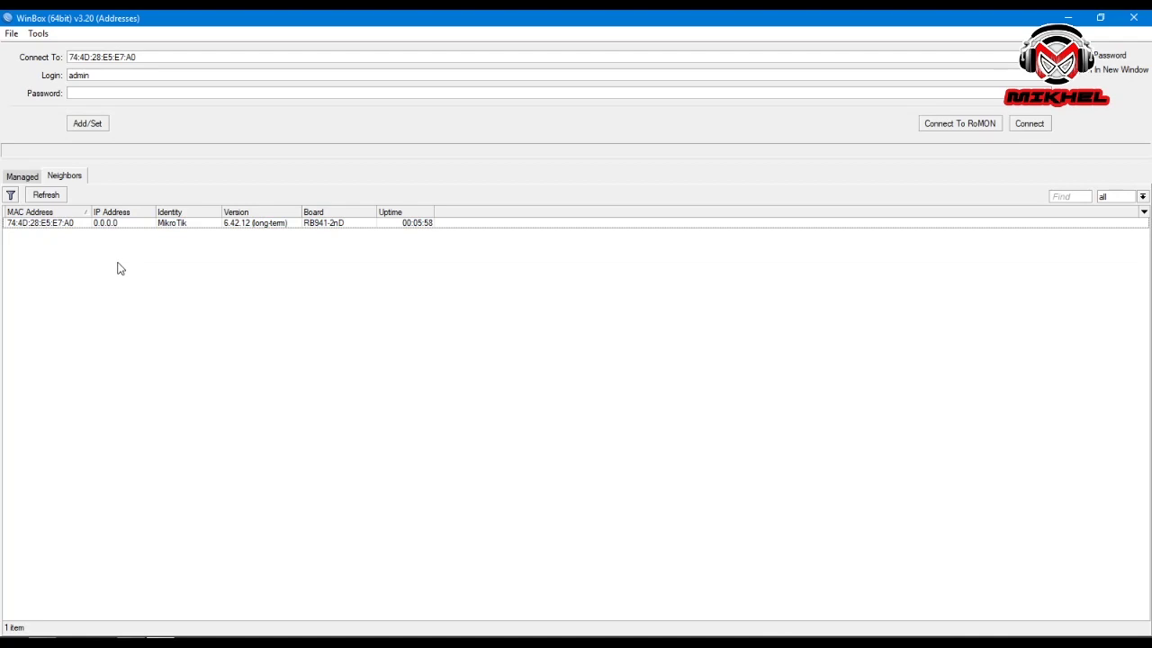
click(54, 223)
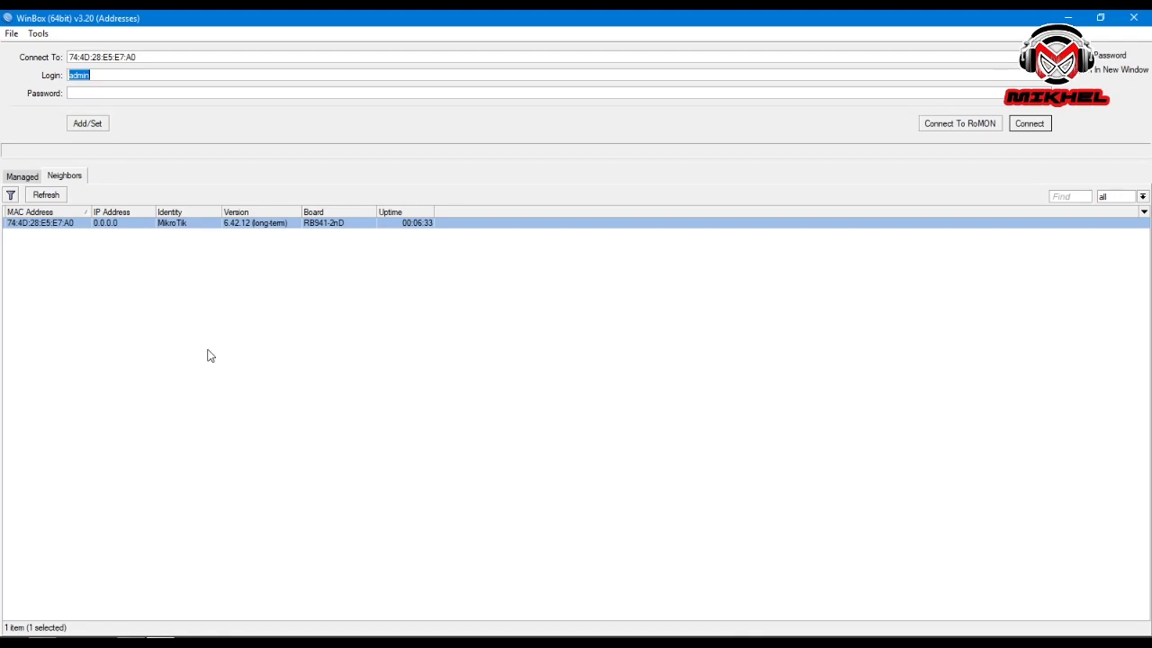
click(220, 346)
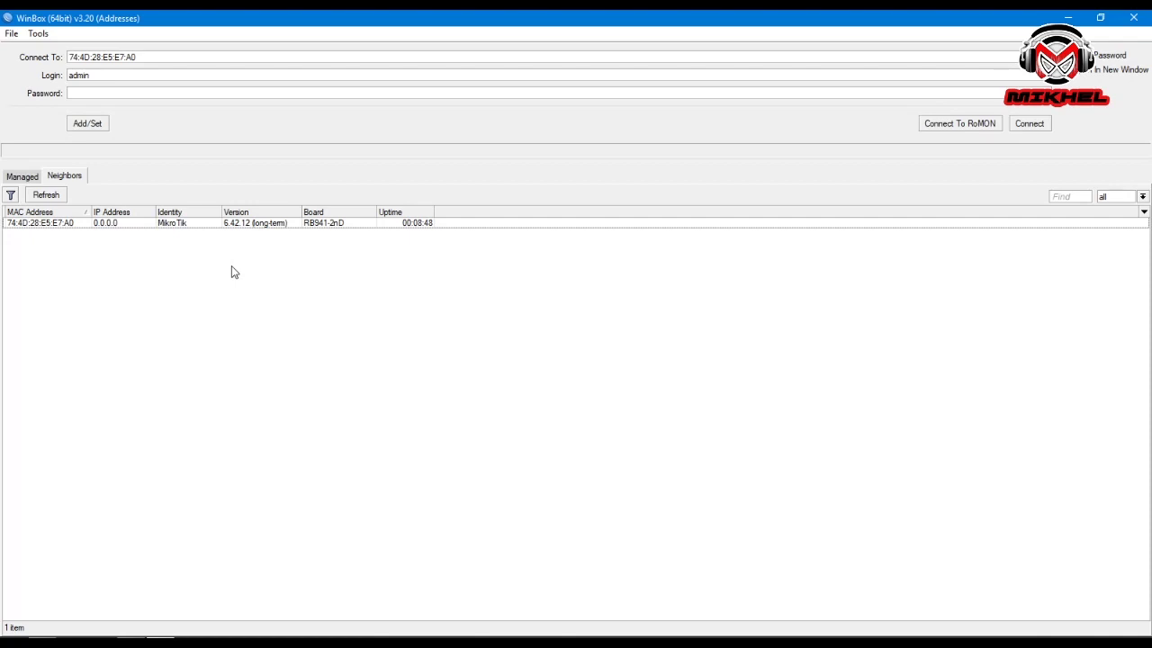
Connect to the discovered MikroTik router by its MAC address with login admin and a blank password, and clear the leftover session windows
click(52, 226)
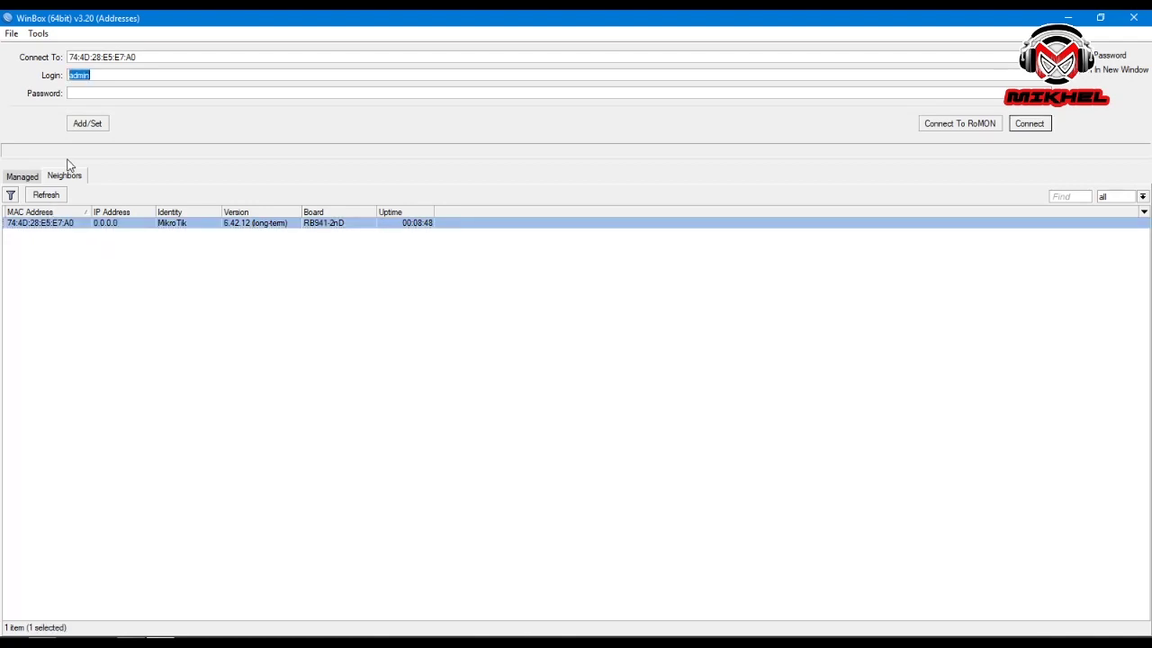
click(122, 77)
click(102, 95)
click(1030, 124)
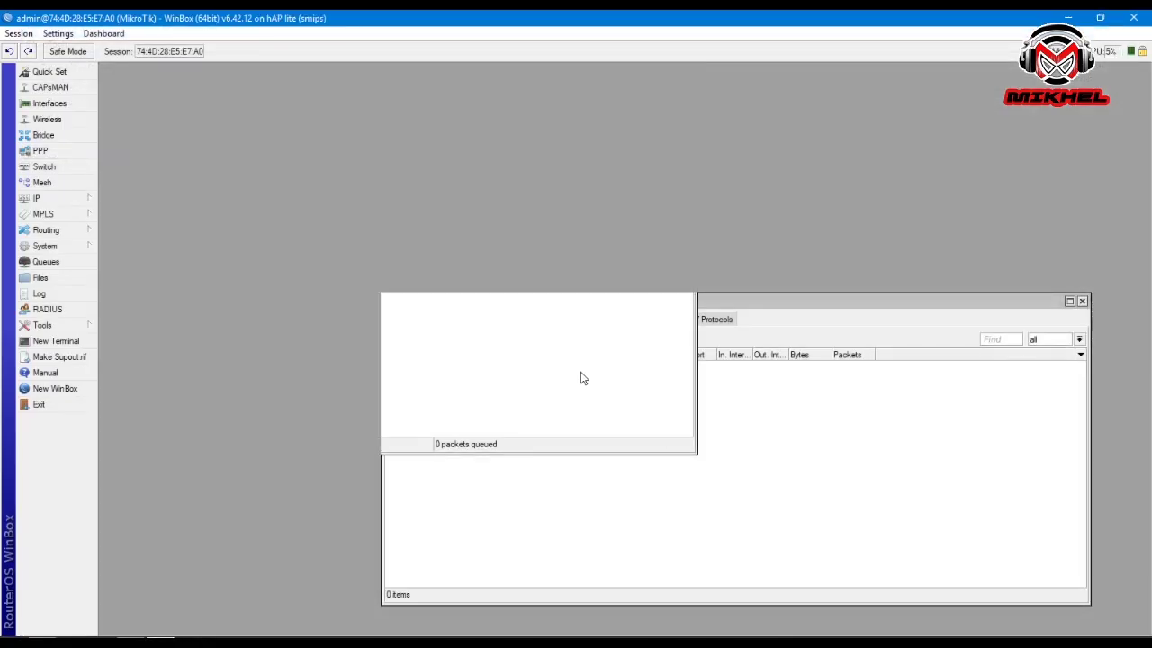
drag(742, 307, 691, 190)
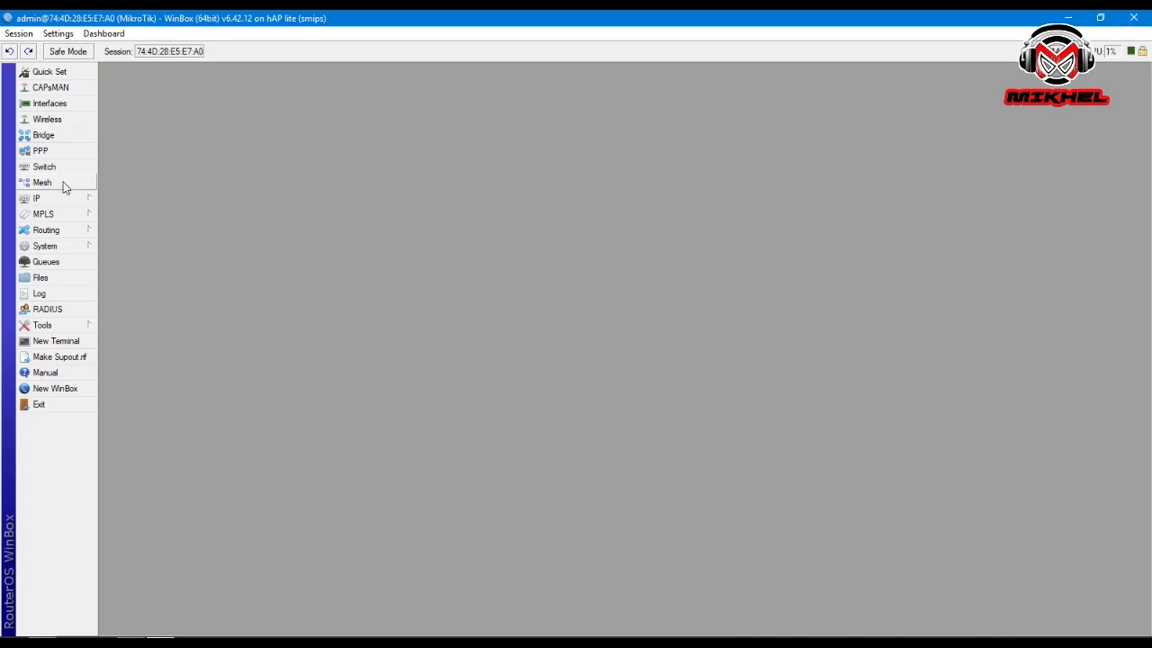
click(58, 247)
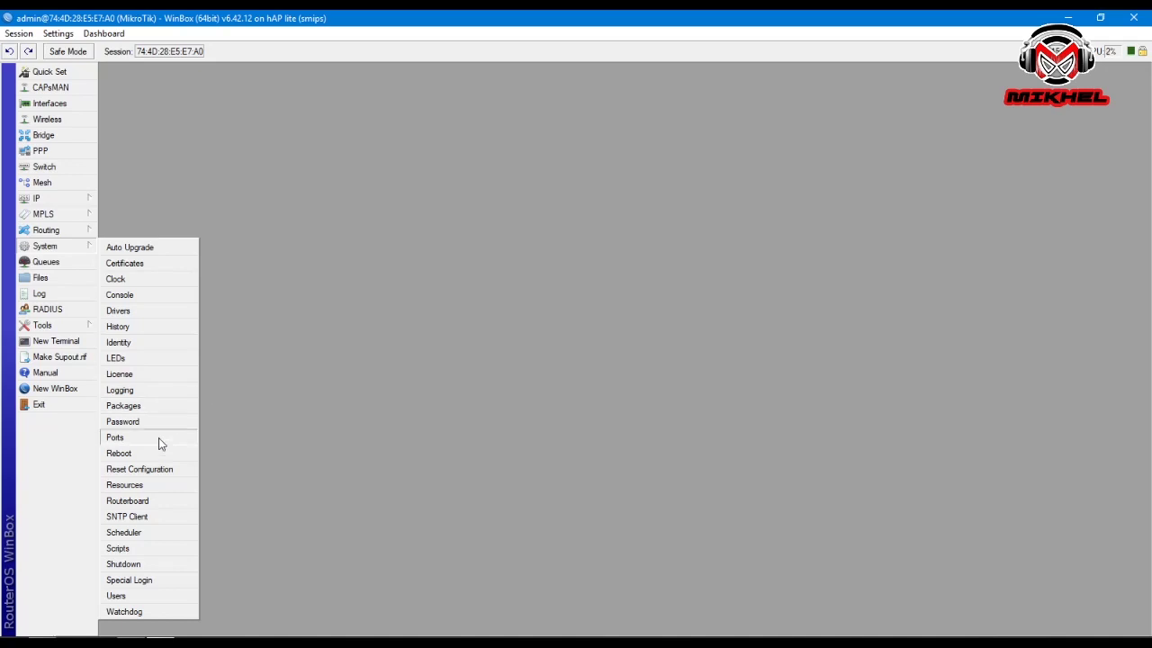
click(155, 474)
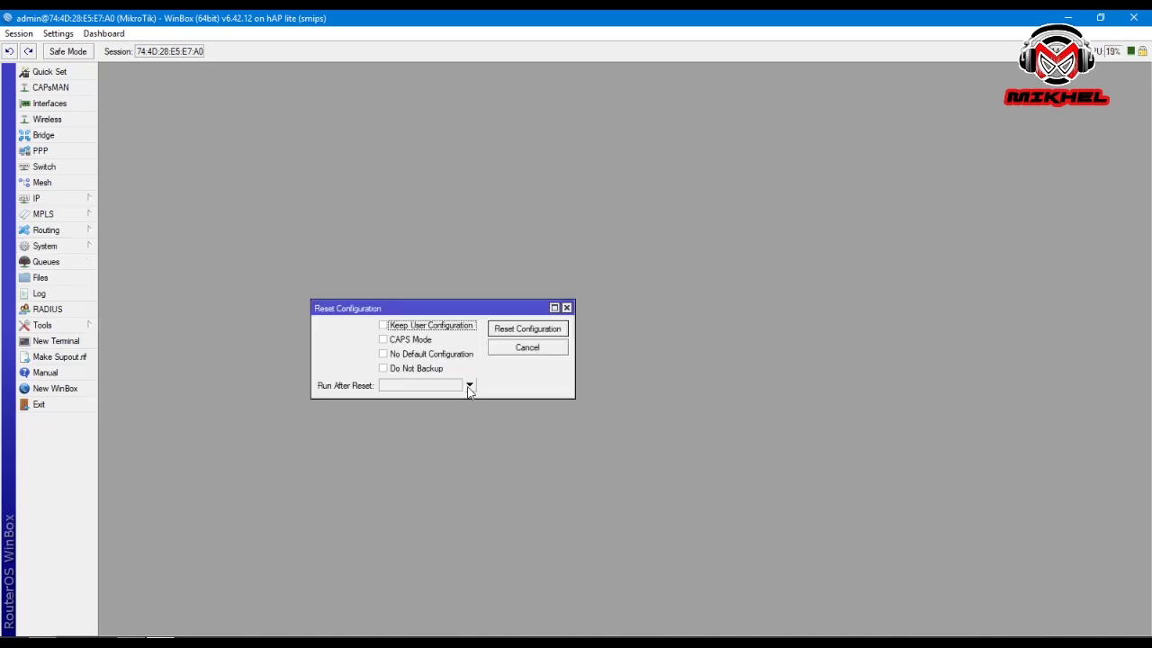
click(383, 355)
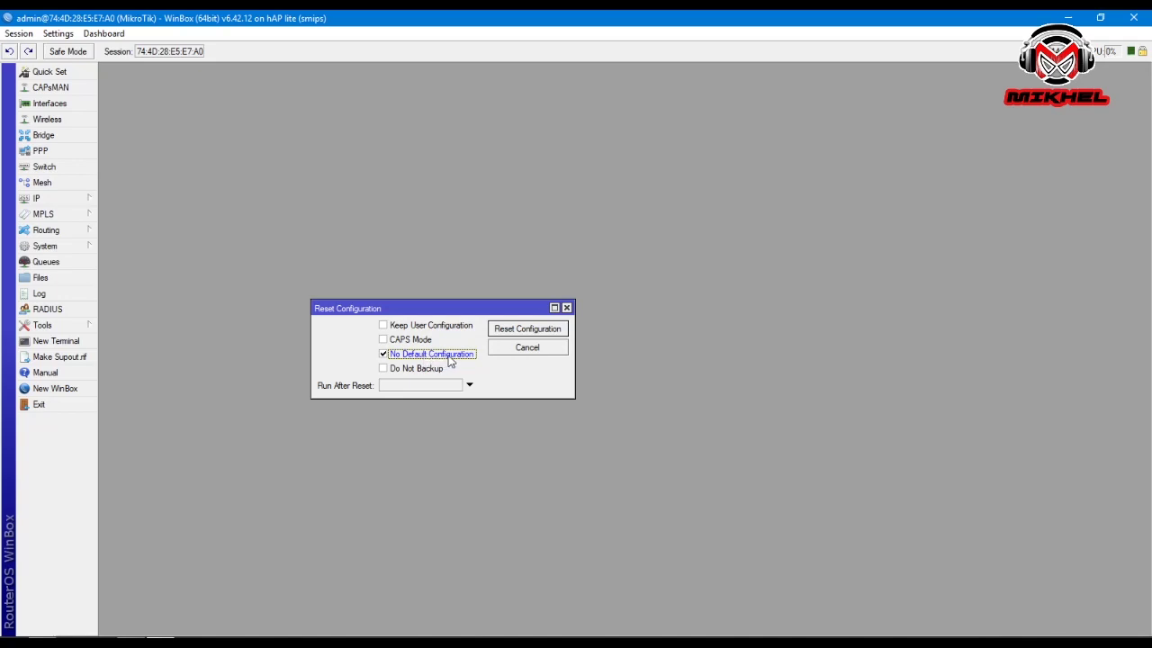
click(384, 353)
click(389, 356)
click(566, 308)
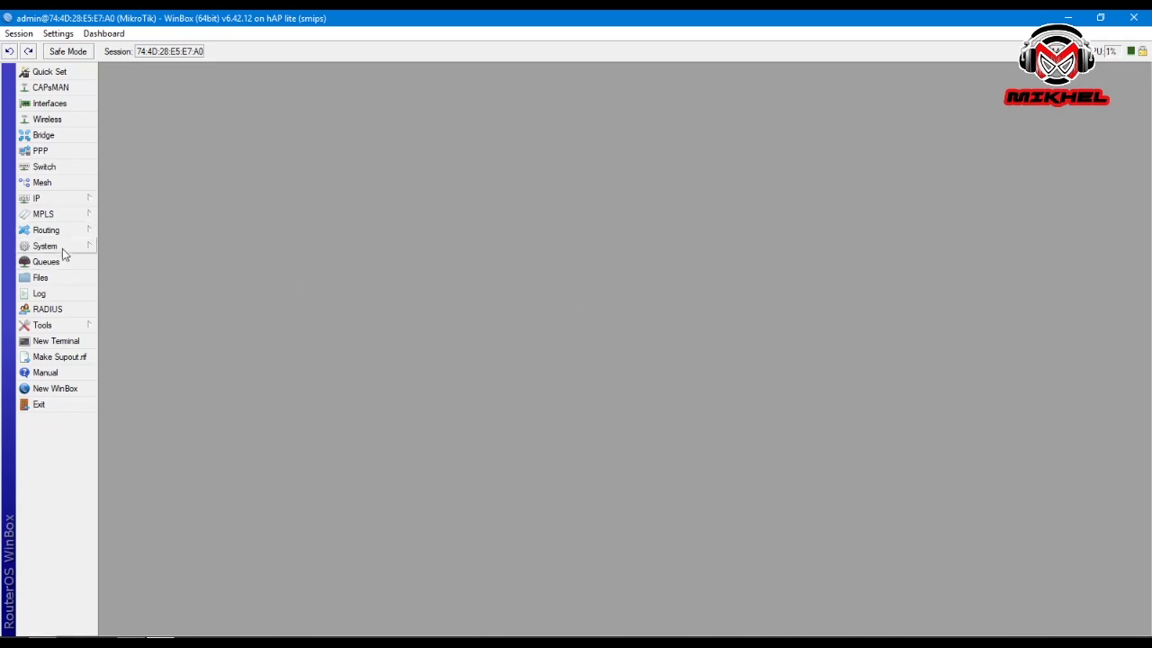
click(63, 250)
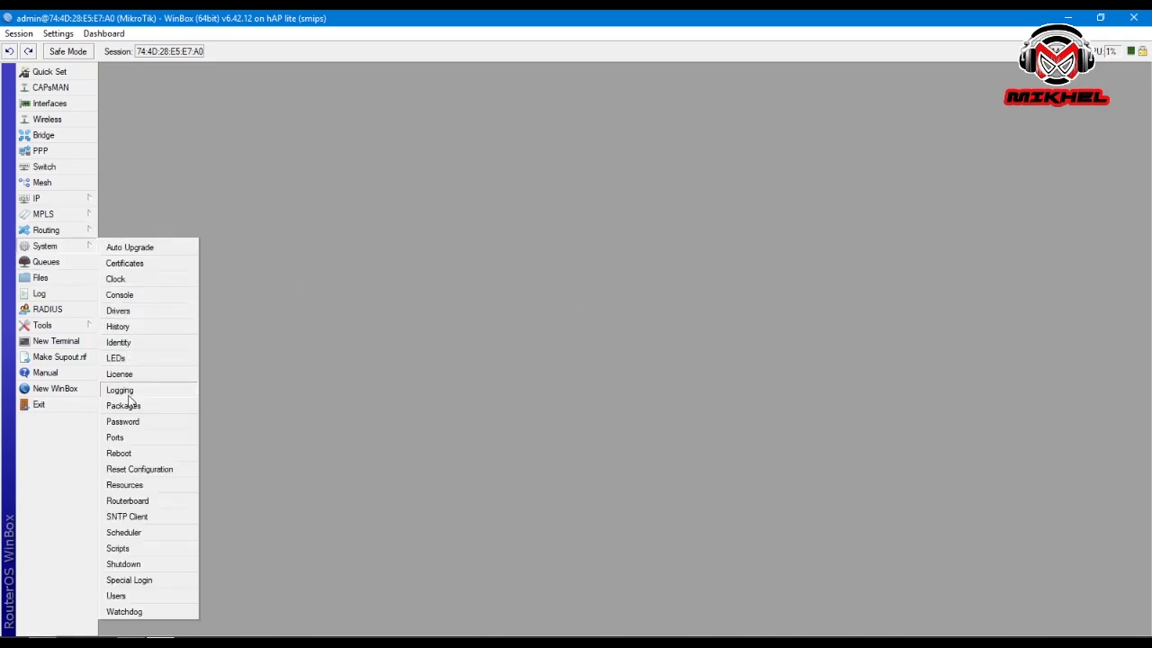
click(127, 475)
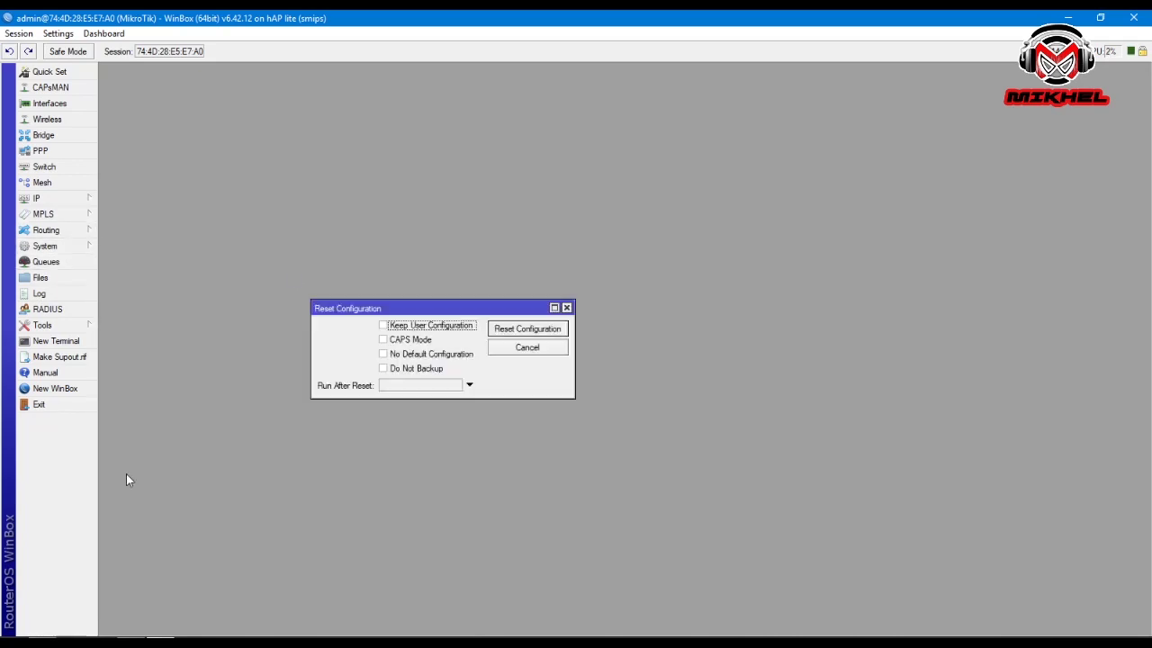
click(389, 358)
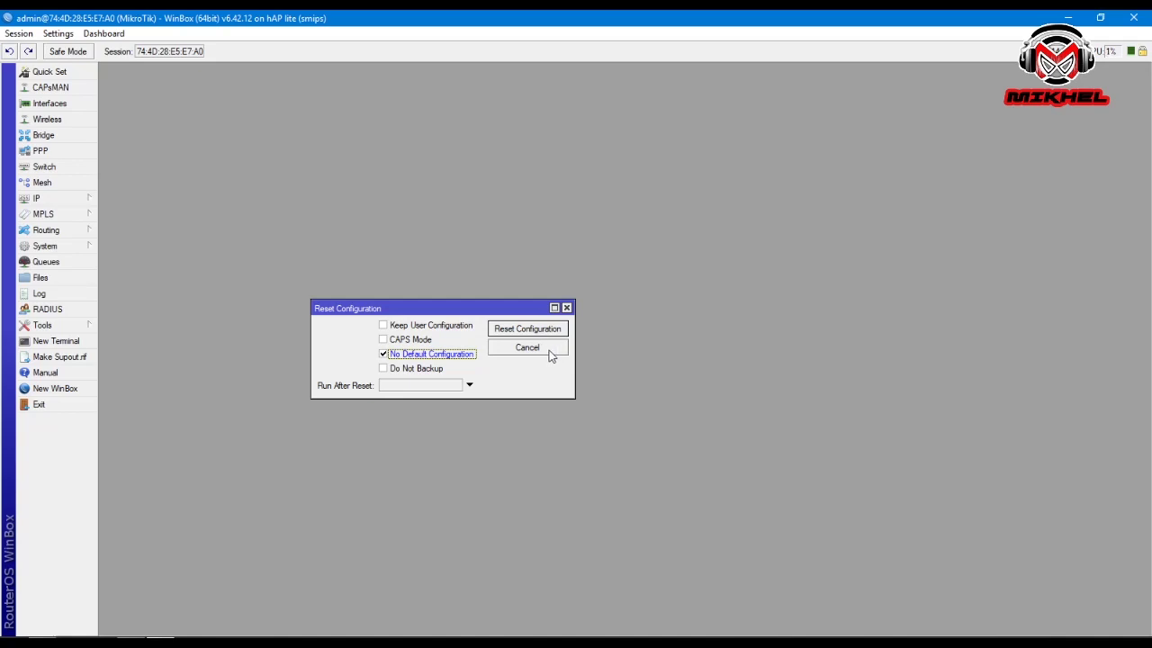
click(505, 346)
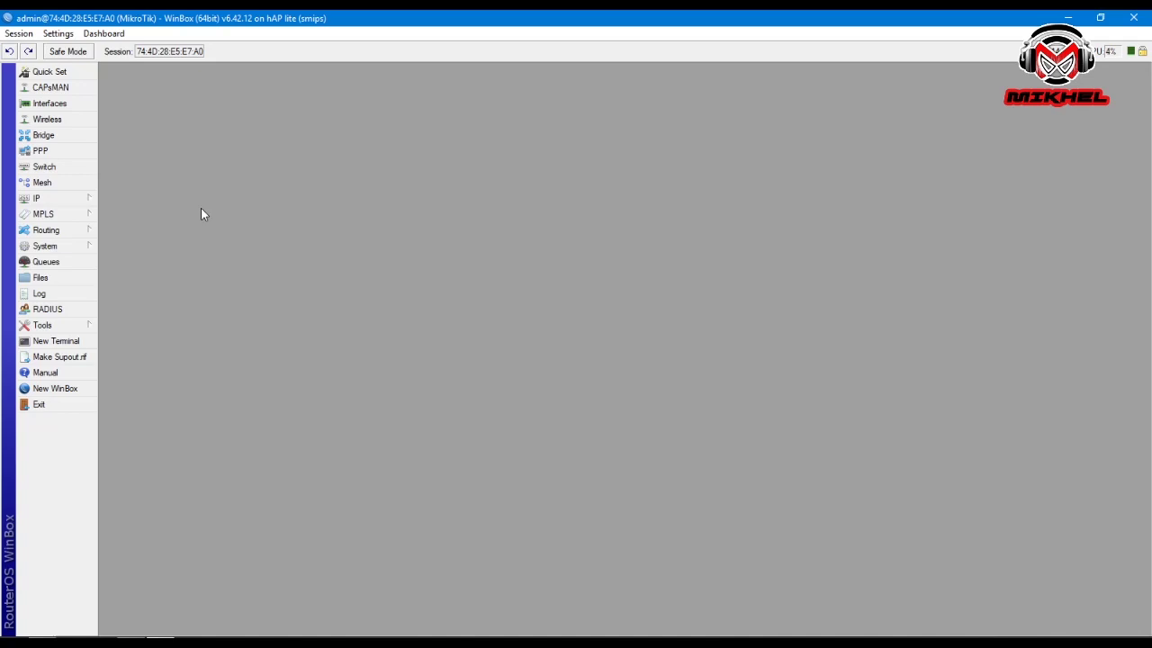
Examine the router's interface list, going through ether1 to ether4 and wlan1 and their status flags, and close the list
click(52, 103)
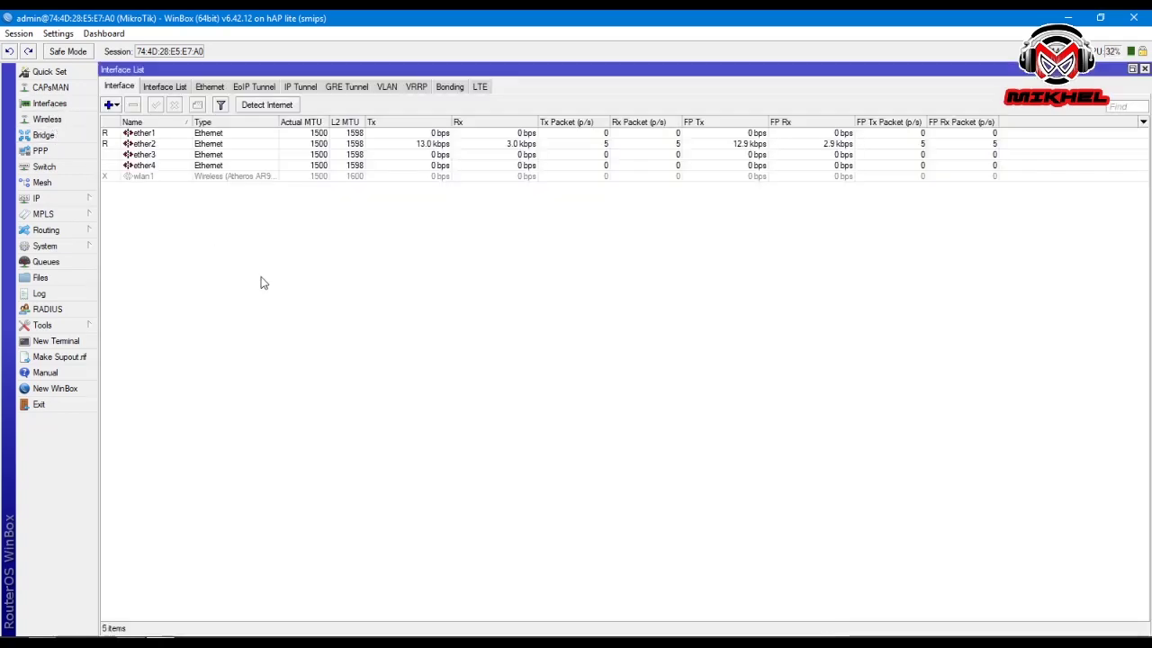
click(151, 134)
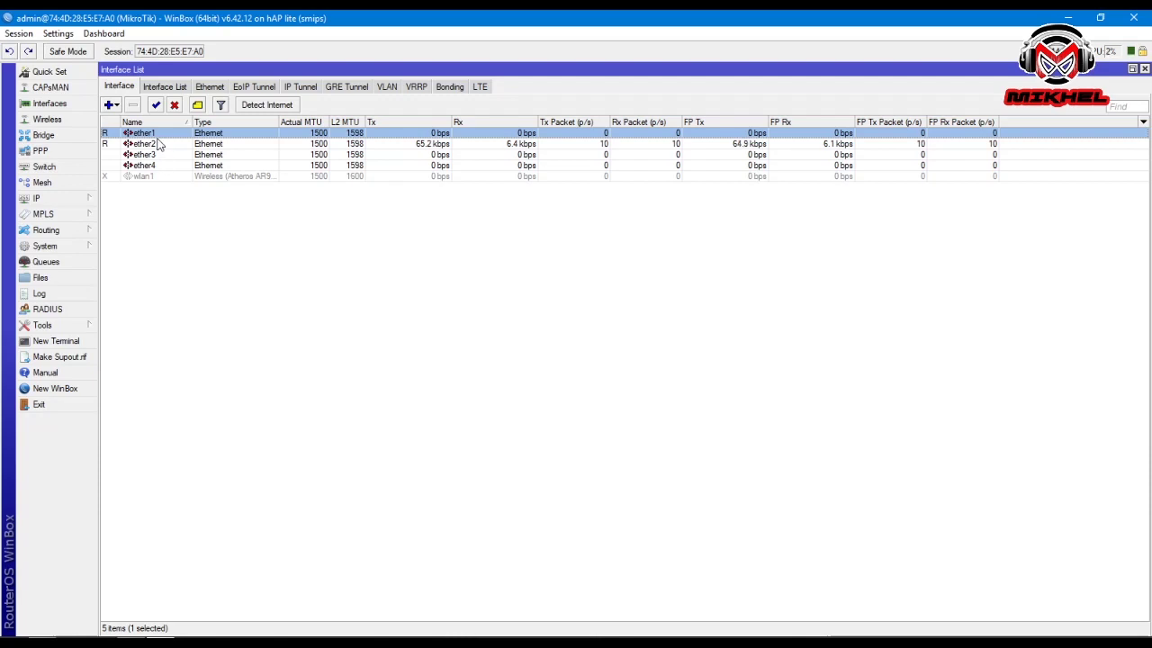
click(158, 145)
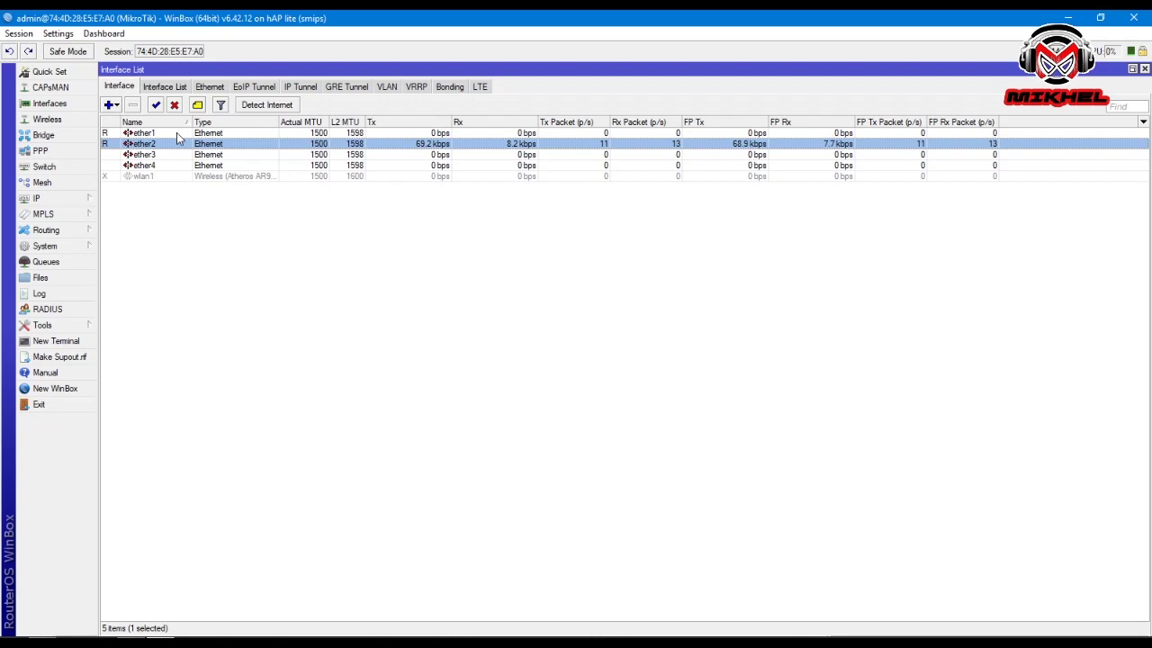
click(203, 210)
click(159, 136)
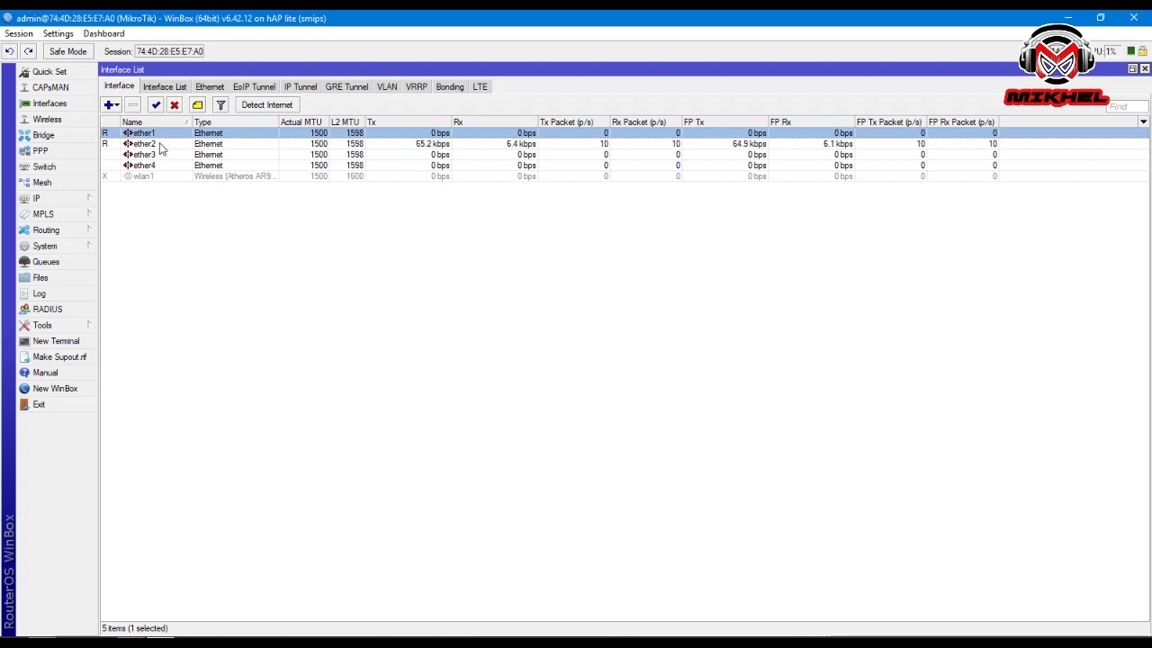
click(162, 143)
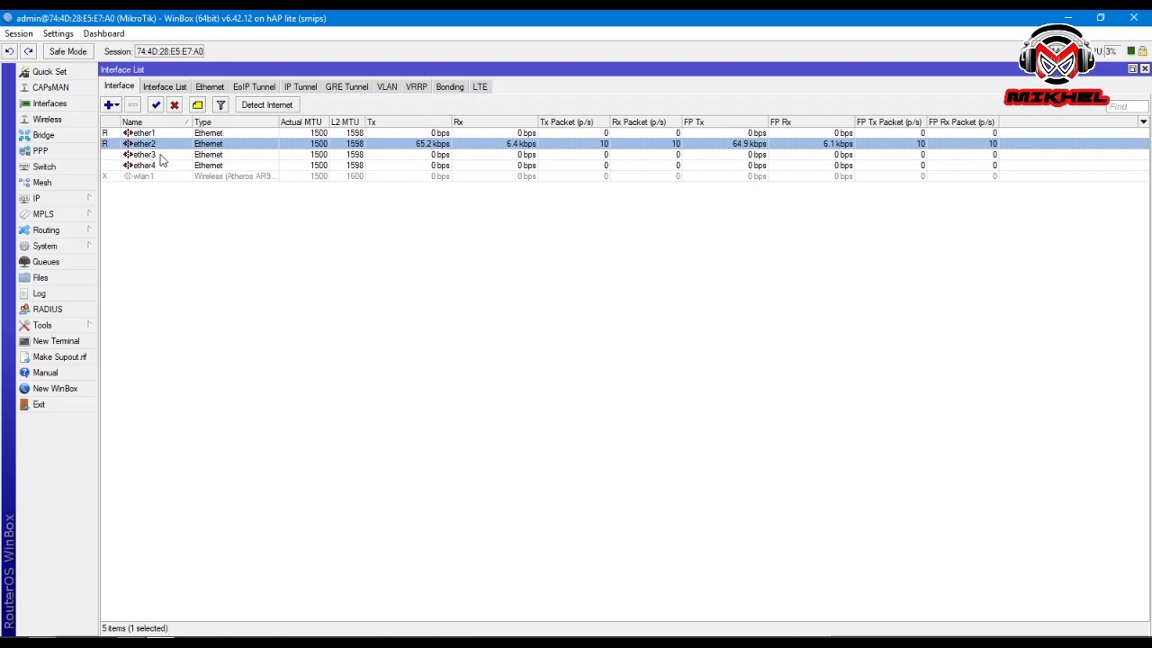
click(162, 156)
click(158, 167)
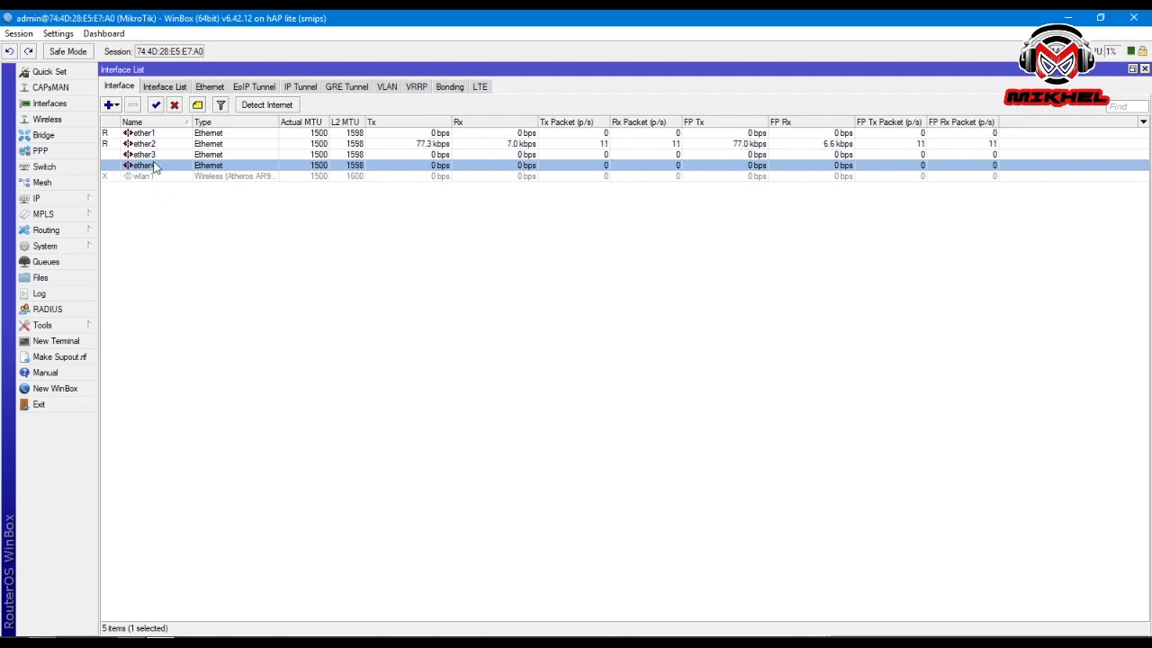
click(153, 156)
click(154, 167)
click(154, 176)
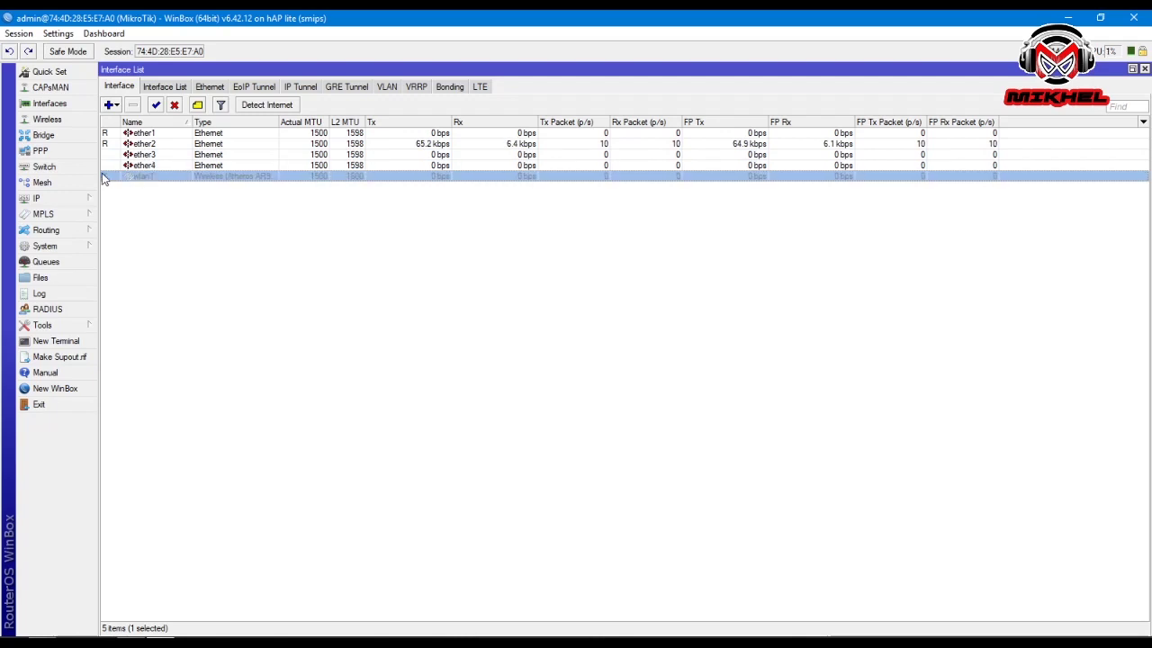
click(355, 311)
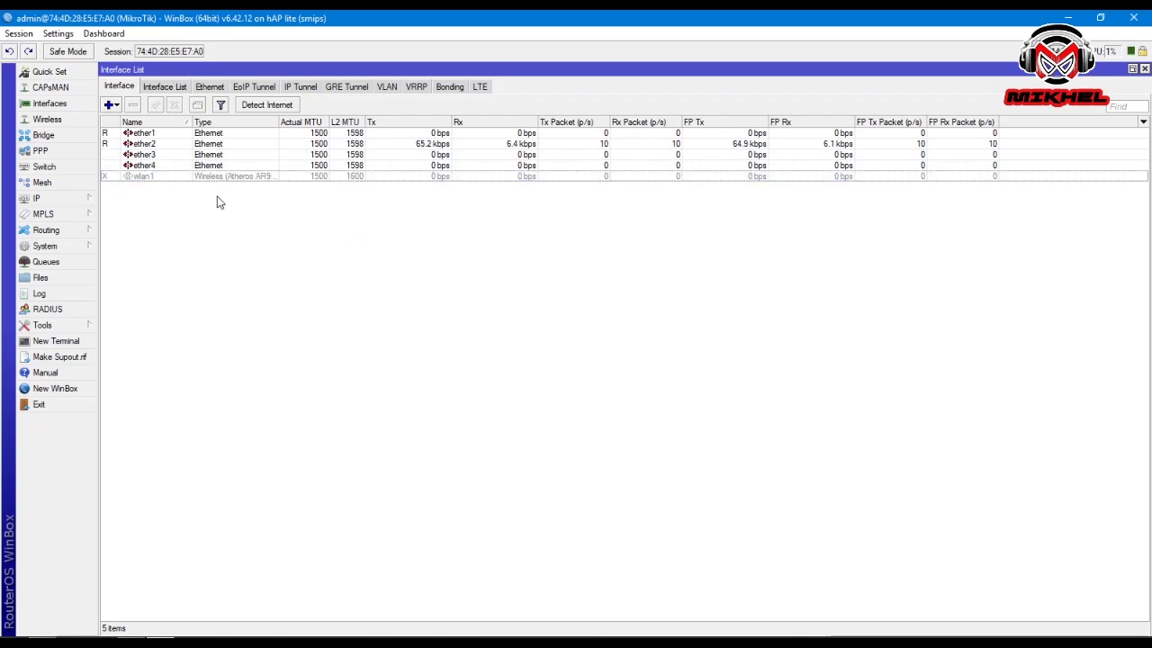
click(147, 144)
click(148, 133)
click(148, 144)
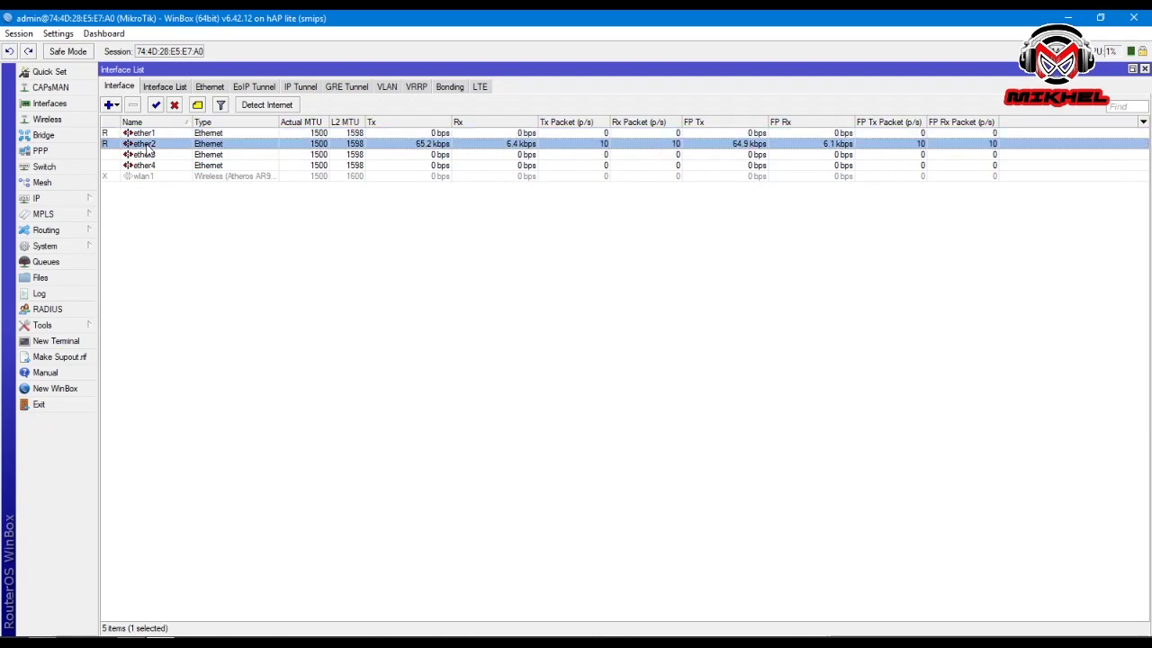
click(1145, 69)
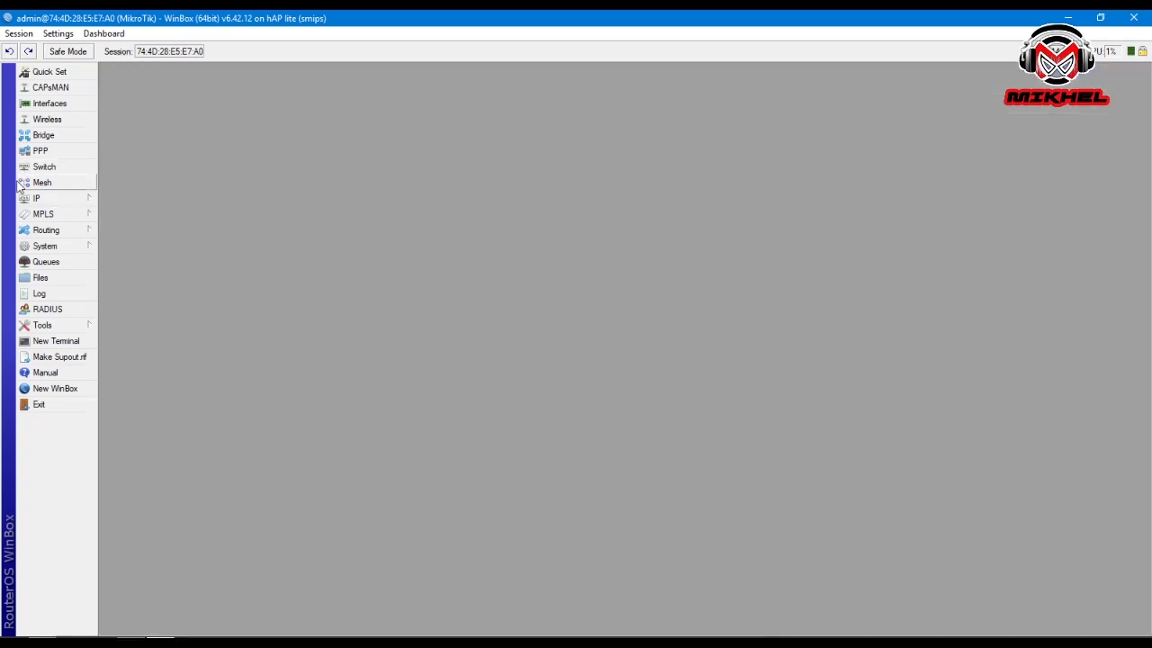
Open the router's IP address list and start a new address entry
click(56, 199)
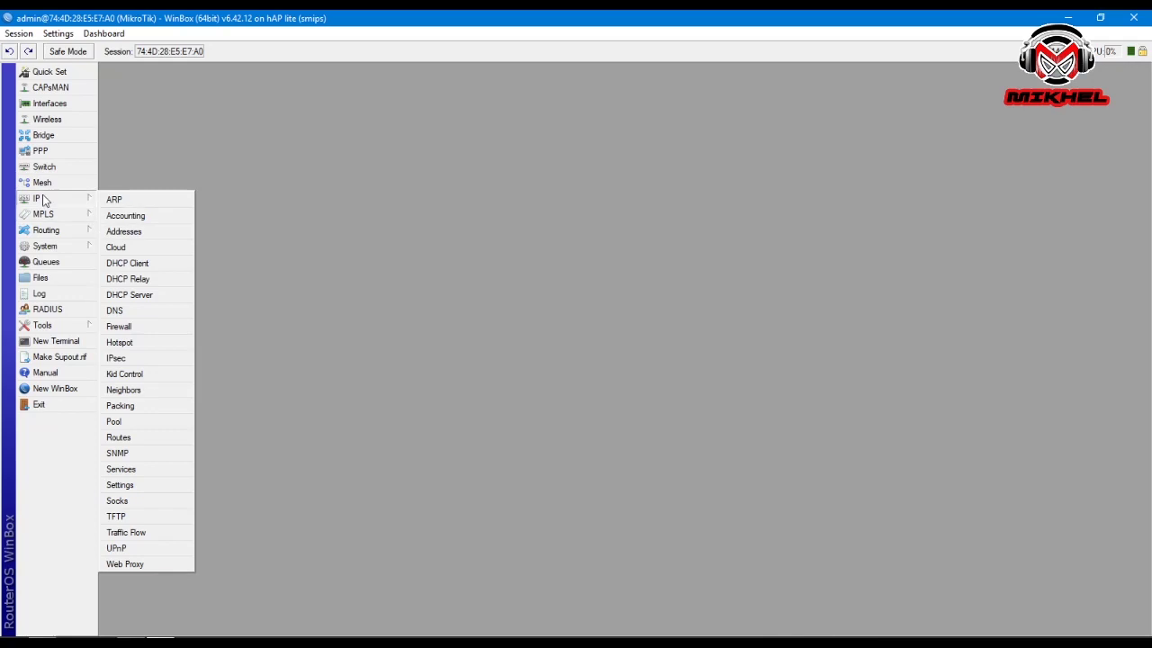
click(131, 232)
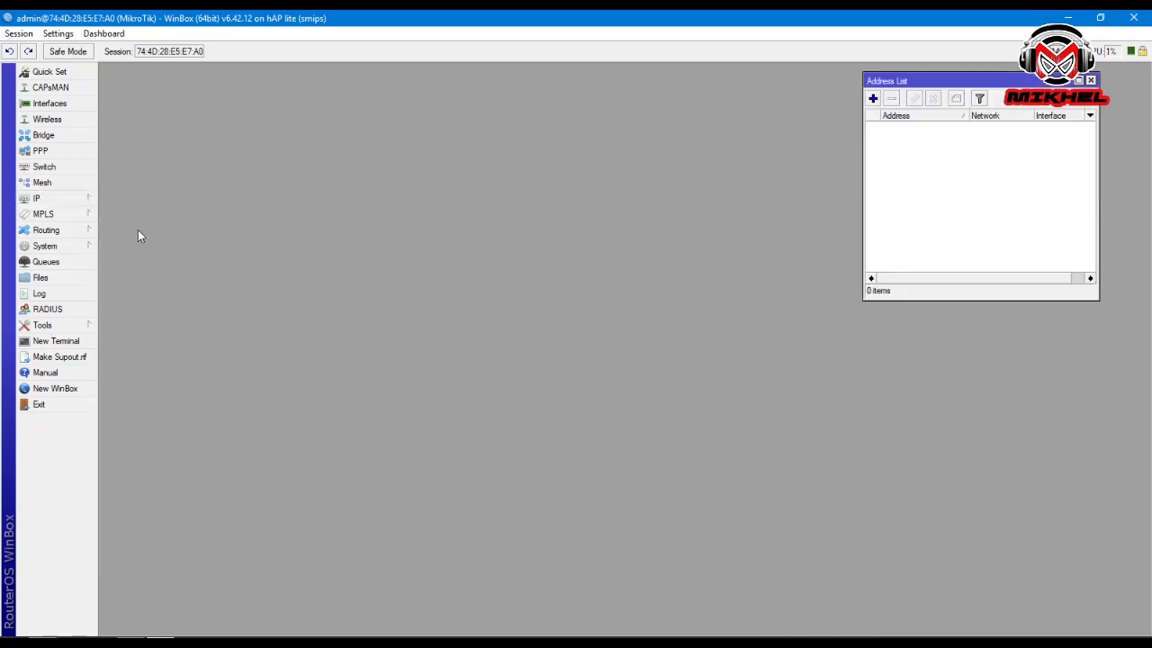
drag(942, 84, 909, 101)
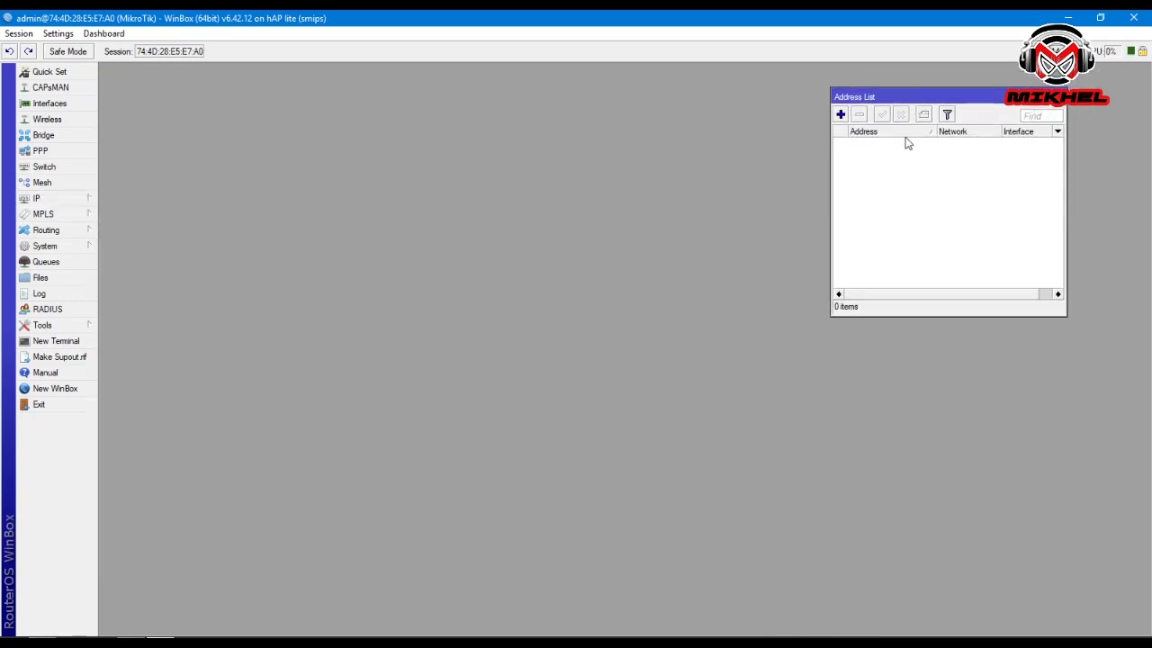
click(840, 114)
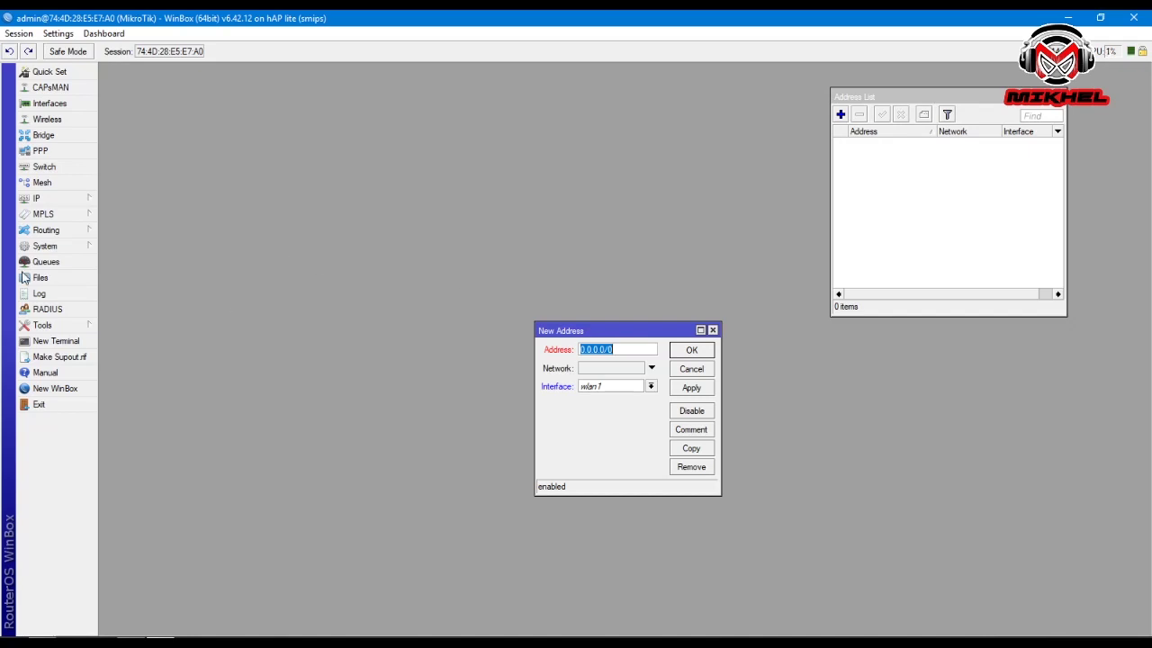
Bring up the interface list, select ether2, and restore and arrange the window so the address list is visible alongside it
click(49, 104)
click(164, 147)
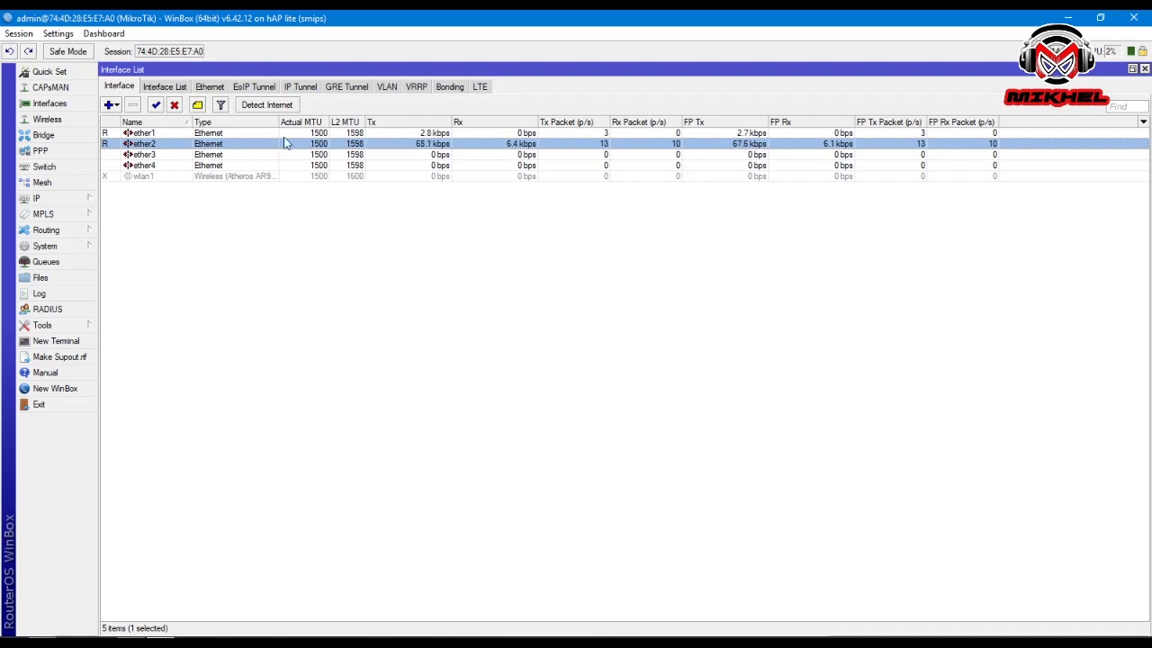
mouse_move(160, 640)
click(1132, 68)
drag(1021, 71, 1062, 213)
click(955, 97)
drag(953, 97, 844, 79)
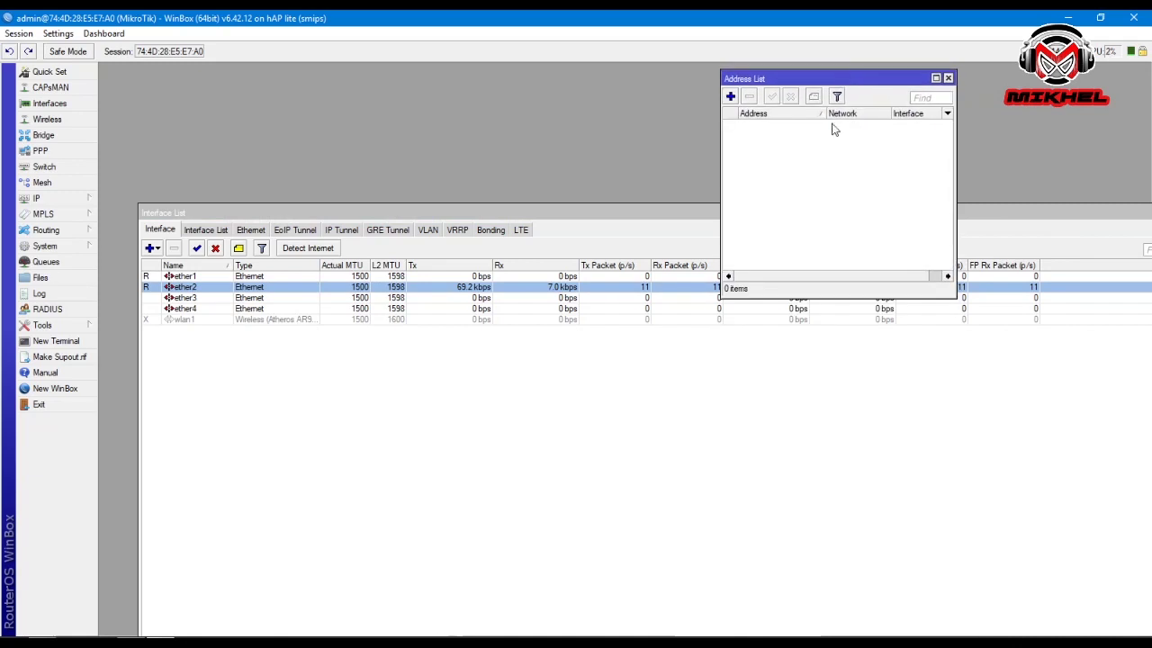
Add the IP address 192.168.88.1/24 on interface ether2 and move the address list aside
click(731, 97)
drag(664, 345, 621, 93)
text(192.168.88.1)
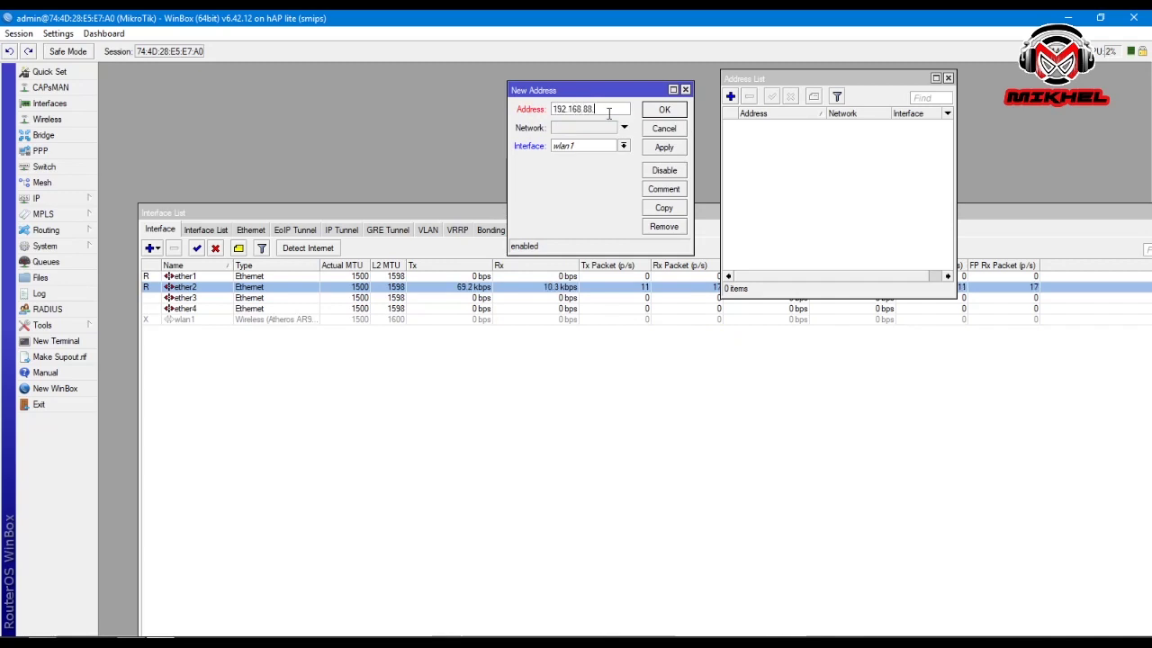
text(/24)
click(624, 148)
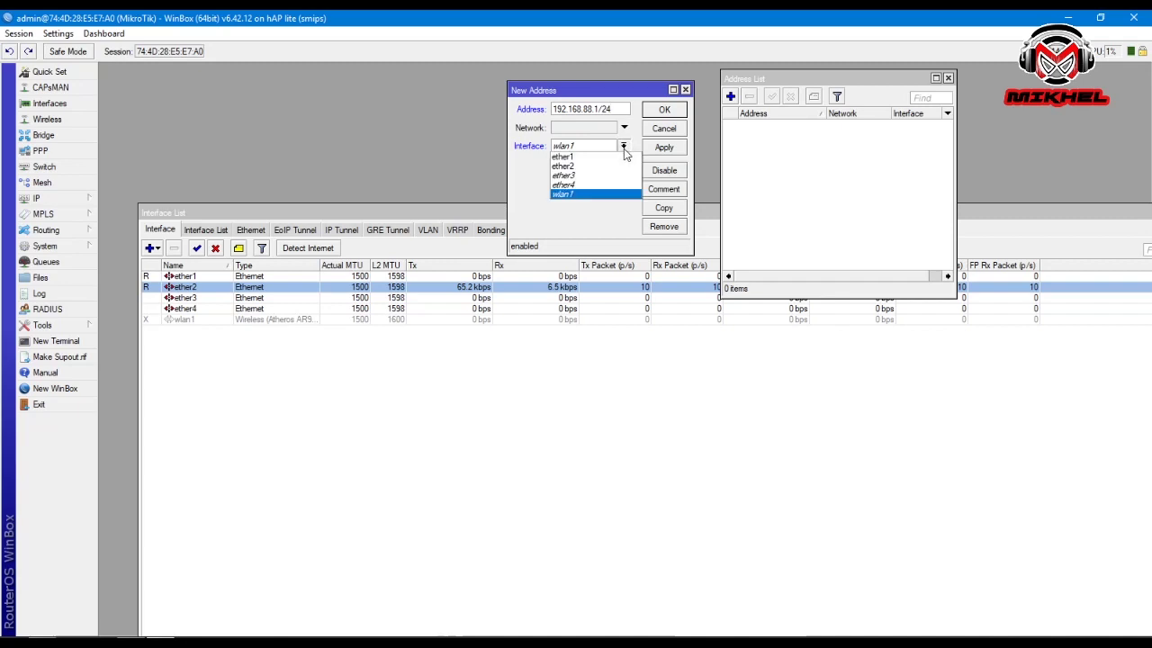
click(569, 168)
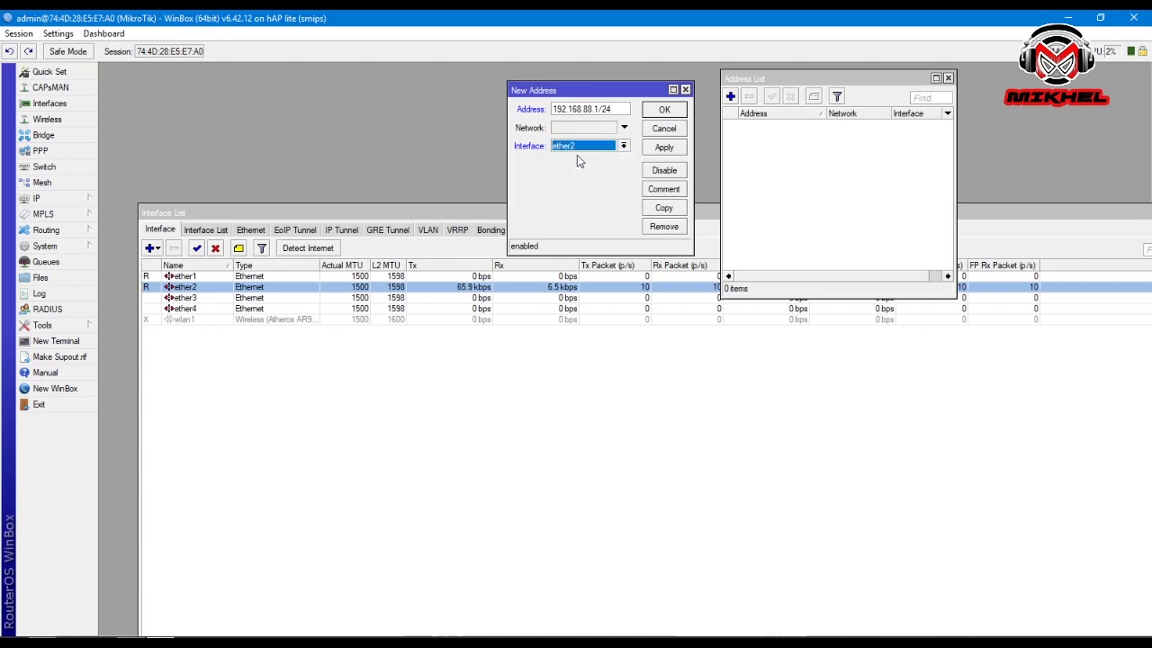
click(663, 148)
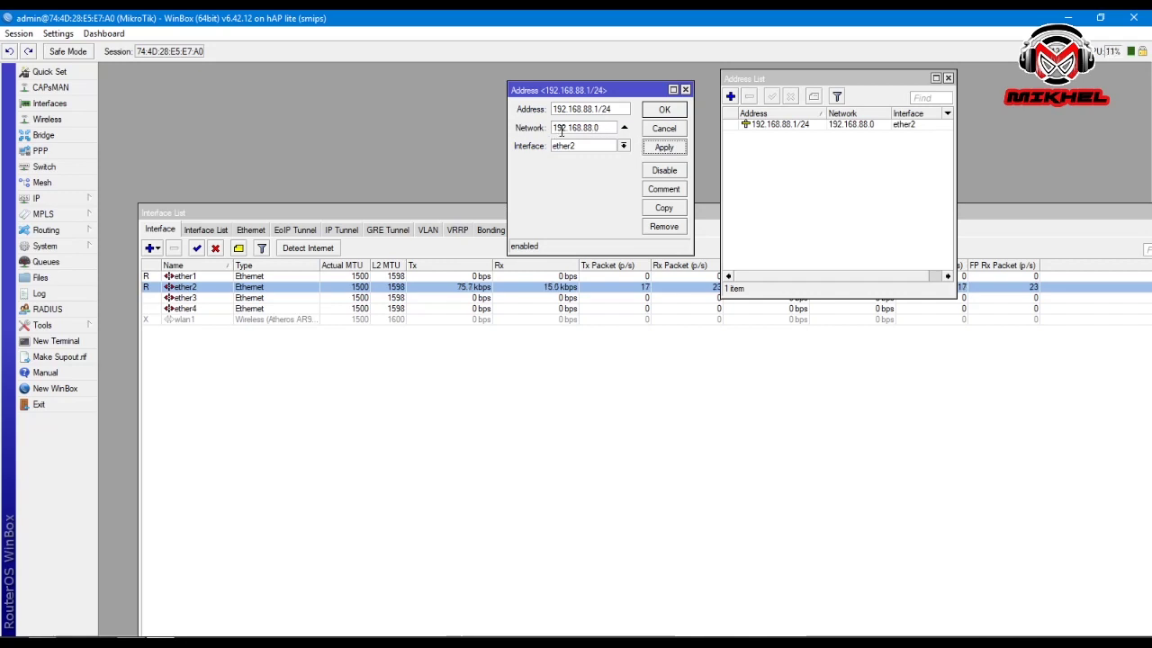
click(664, 110)
drag(832, 82, 900, 132)
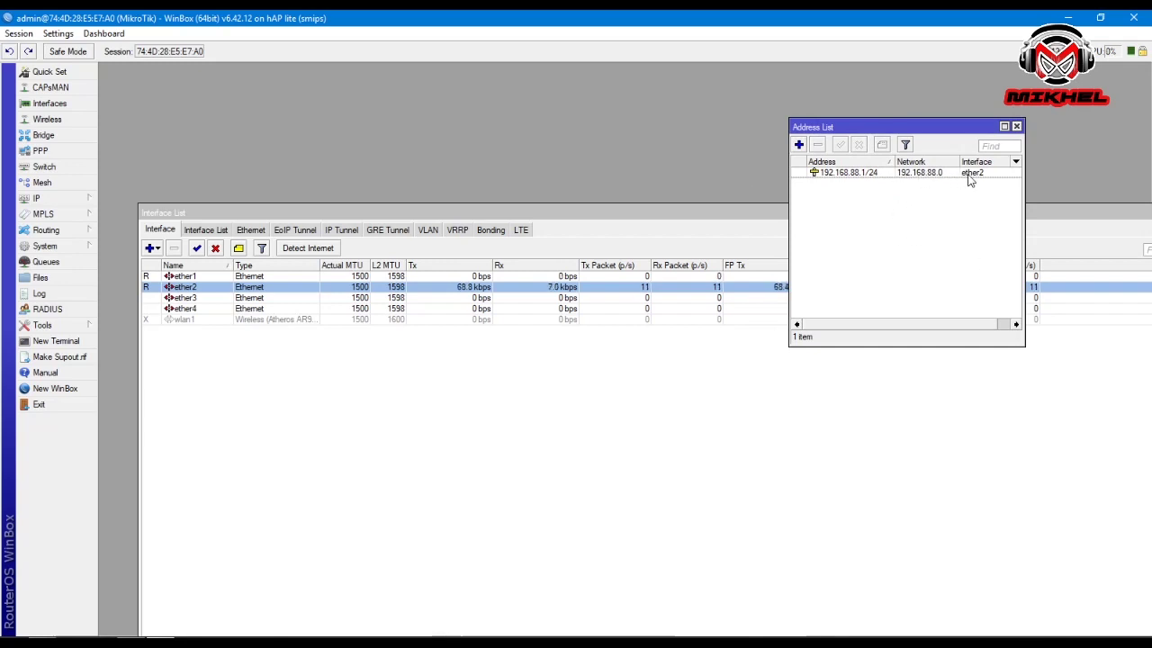
Open the DHCP server window and arrange it next to the address list
click(76, 198)
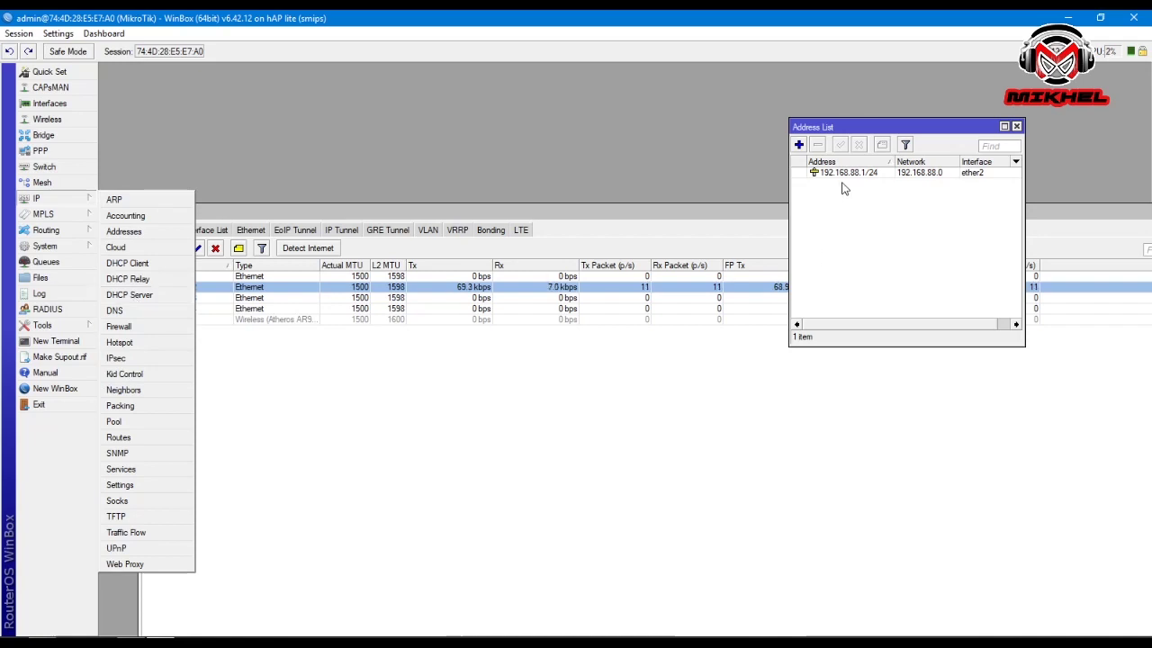
click(131, 296)
drag(806, 371, 438, 89)
drag(950, 125, 969, 90)
drag(347, 88, 352, 74)
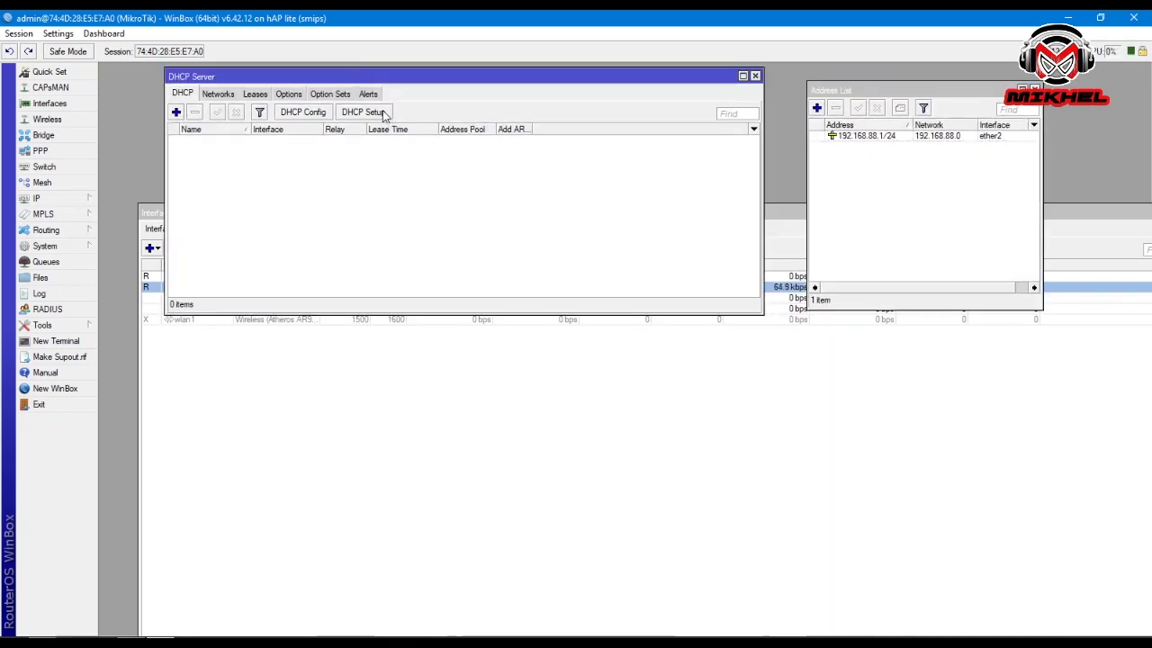
Start DHCP Setup and choose ether2 as the DHCP server interface
click(177, 112)
click(718, 176)
click(365, 113)
drag(654, 308, 498, 155)
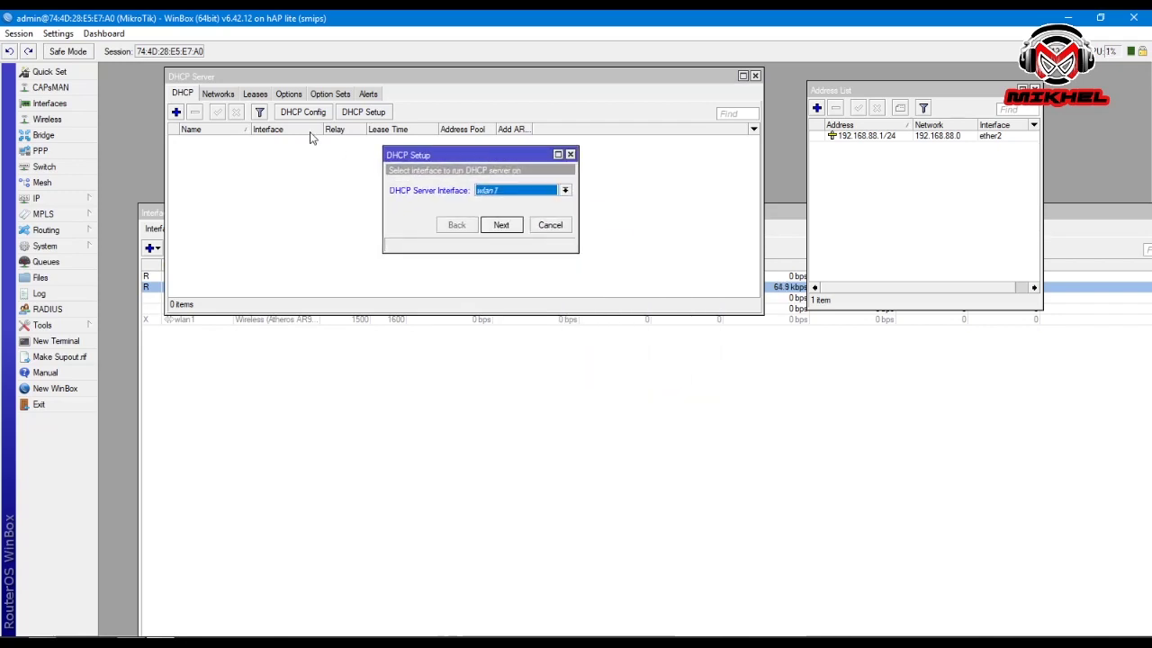
click(565, 191)
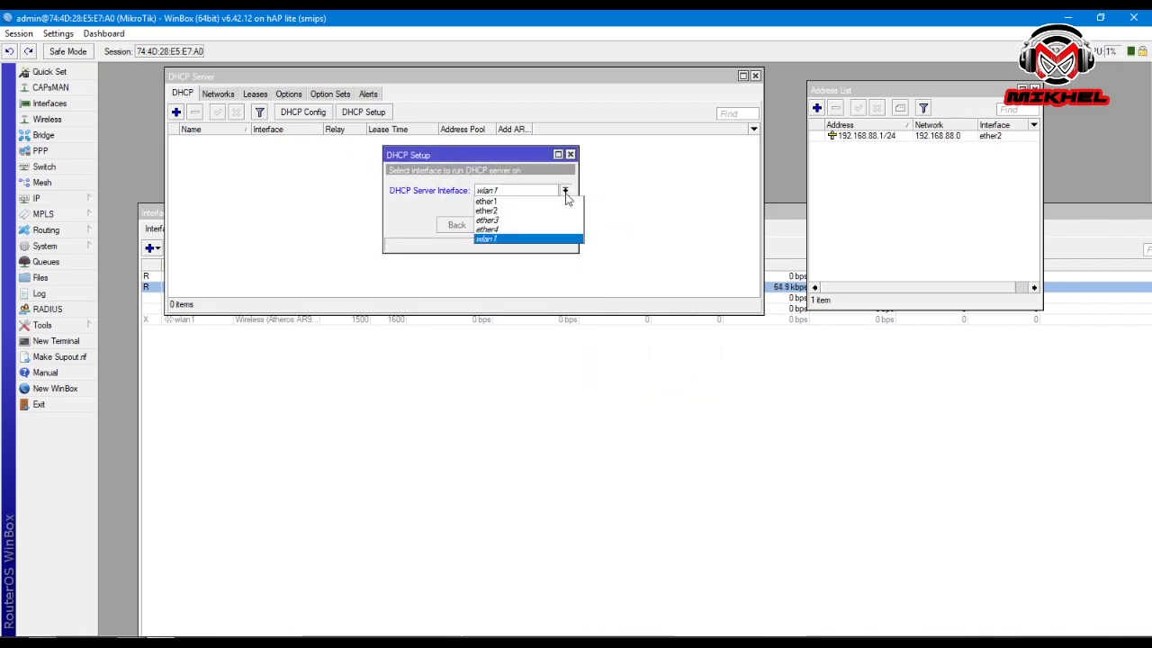
click(510, 212)
click(501, 225)
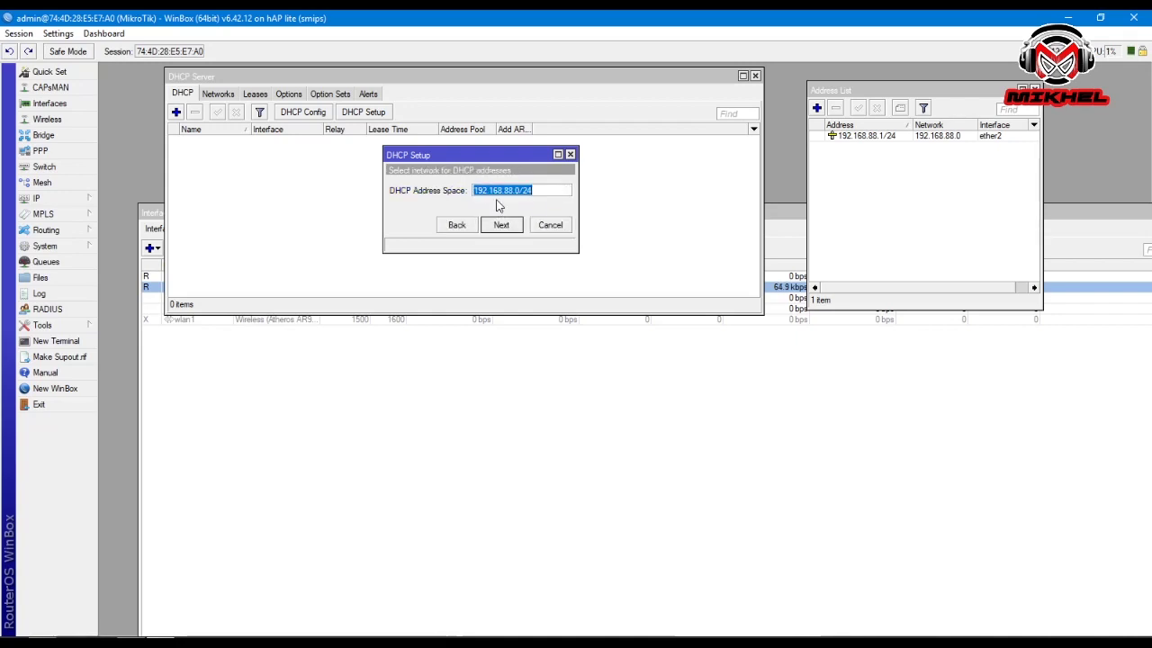
Accept 192.168.88.0/24 as the DHCP address space and 192.168.88.1 as the gateway
click(509, 225)
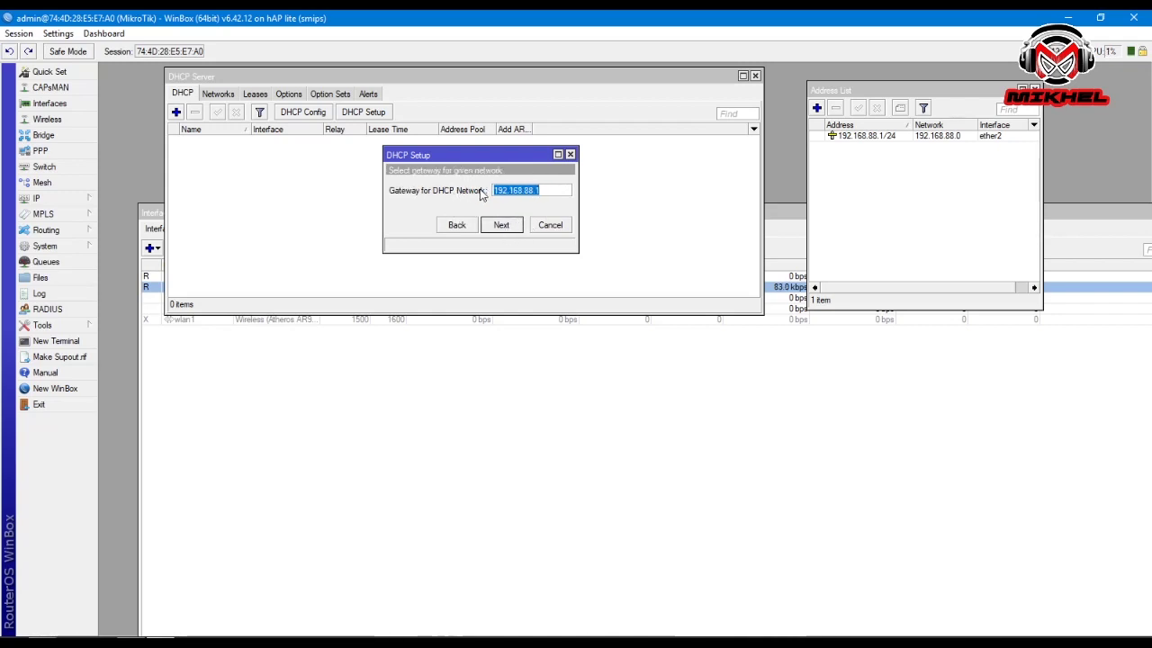
click(533, 192)
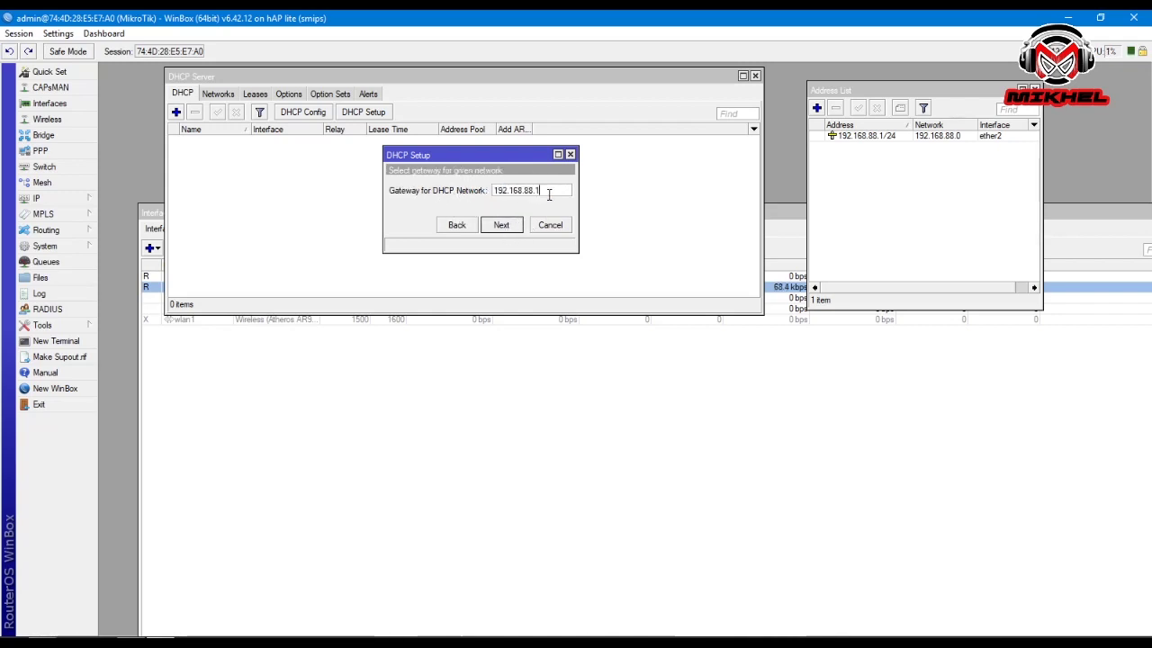
click(511, 225)
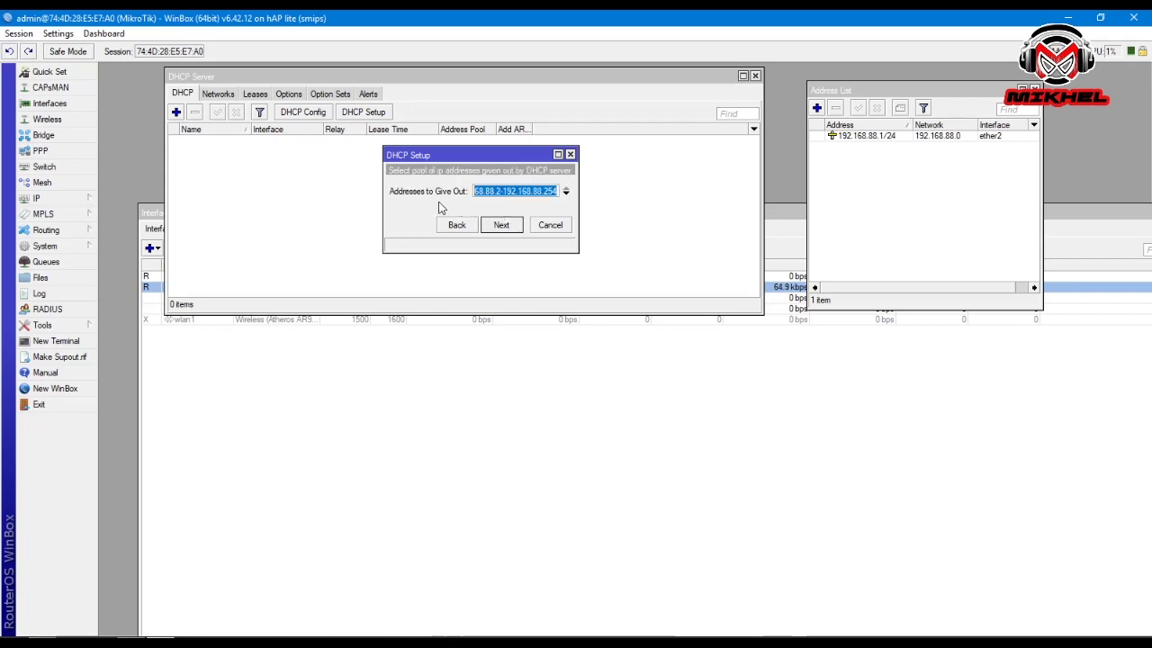
Review the start and end of the DHCP pool and accept 192.168.88.2-192.168.88.254 as the addresses to give out
drag(505, 197, 463, 194)
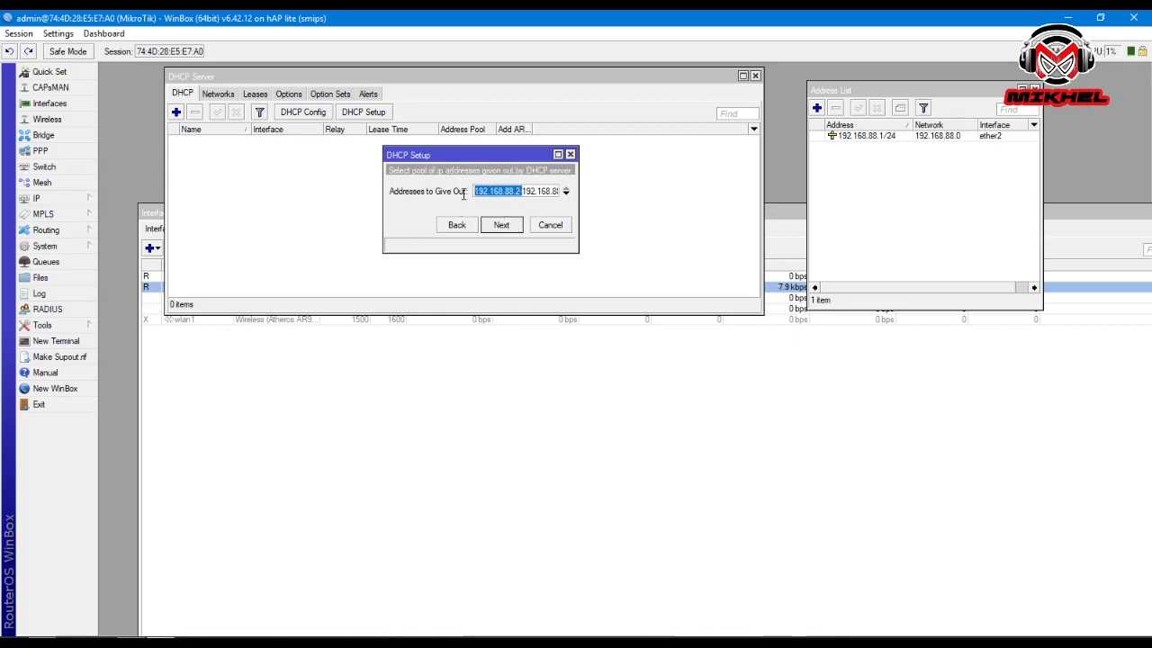
click(516, 193)
drag(519, 193, 457, 193)
drag(521, 192, 570, 196)
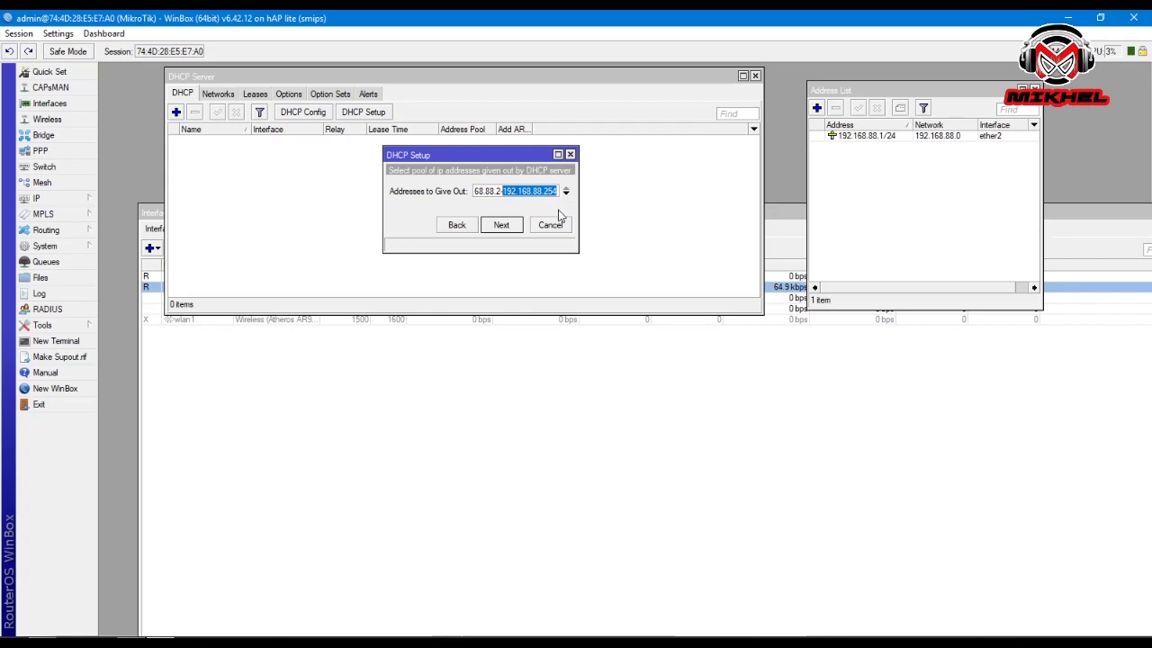
click(511, 228)
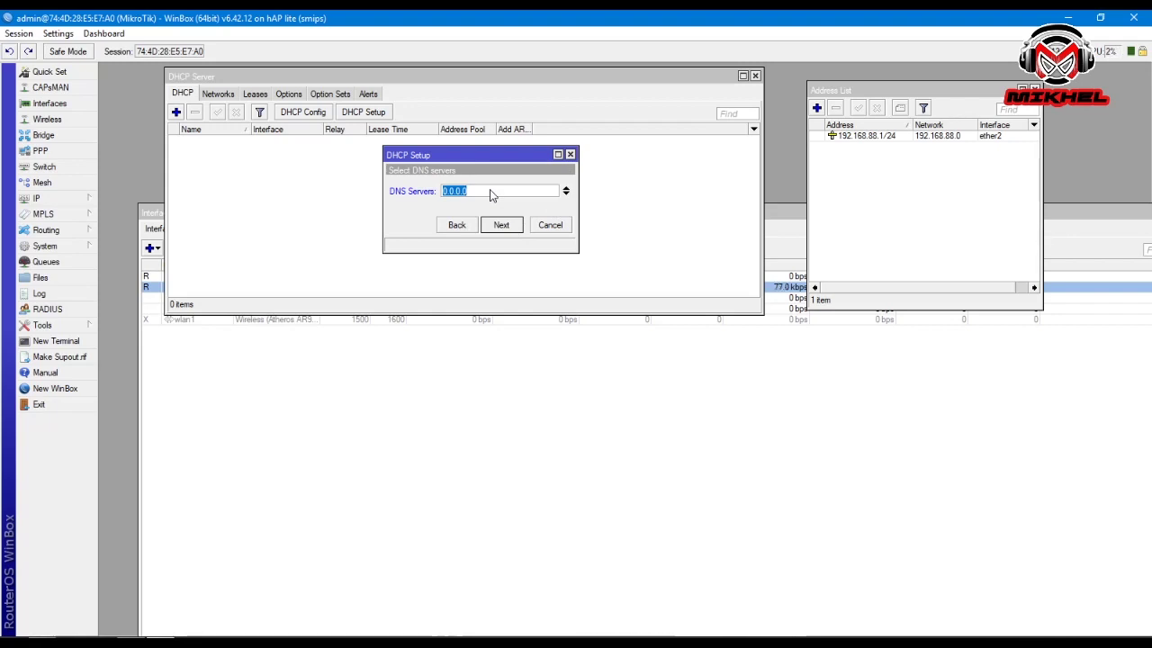
Set the DHCP DNS server to 8.8.8.8, keep the 00:10:00 lease time, and finish the DHCP setup
text(8.8.8.8)
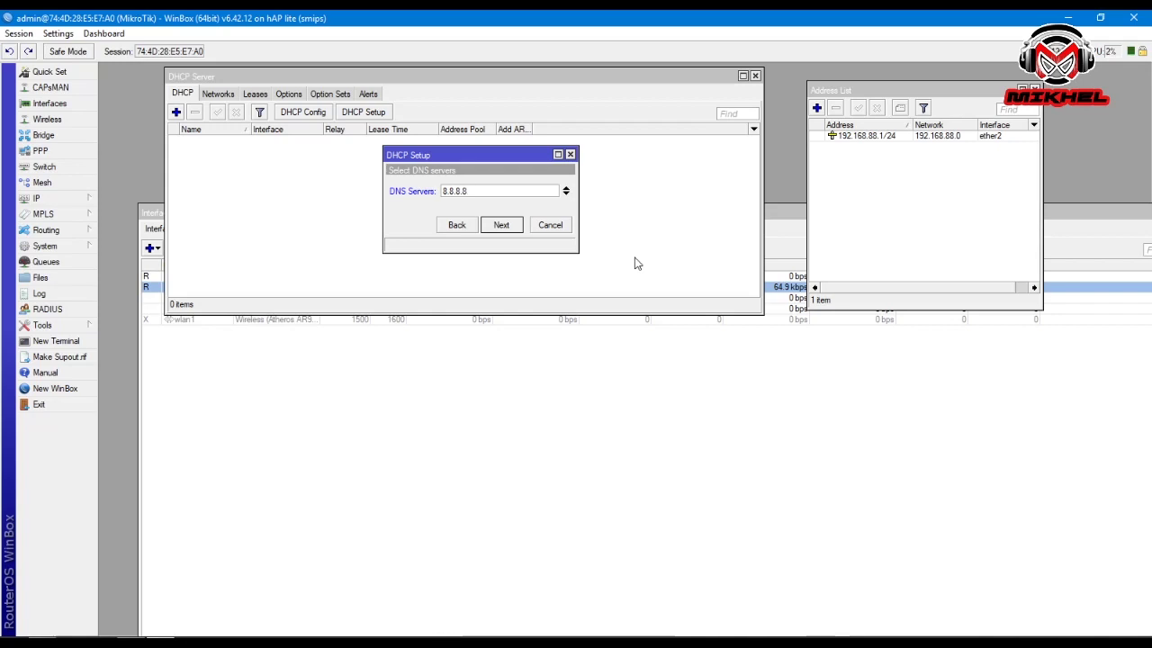
click(502, 225)
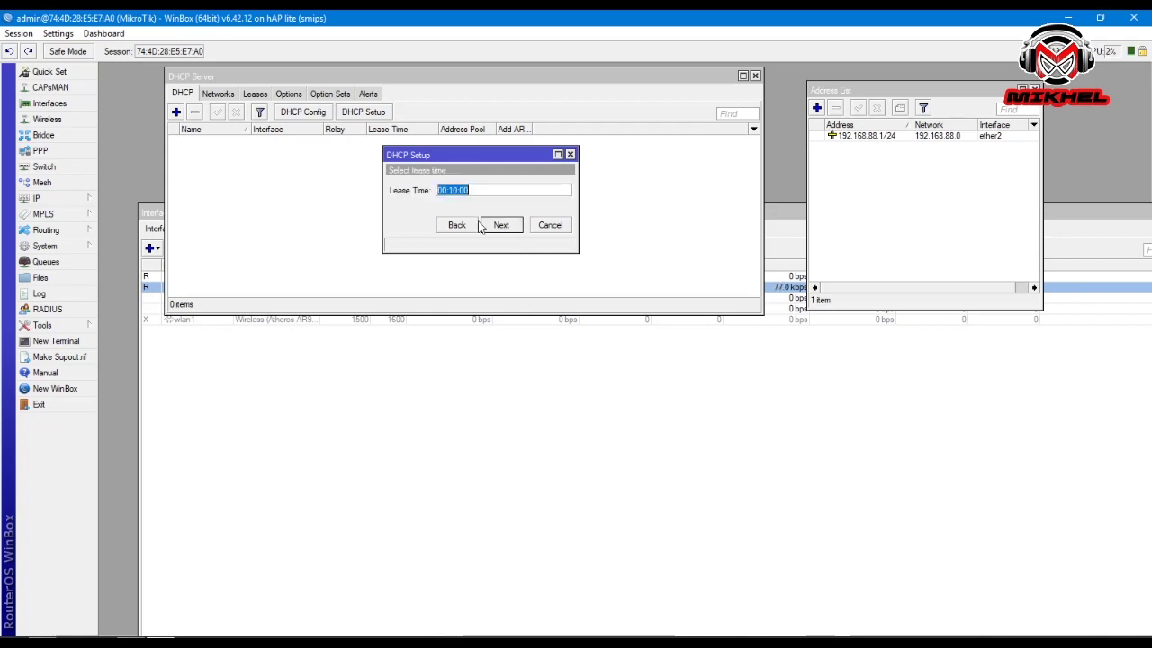
click(463, 191)
click(501, 225)
click(621, 345)
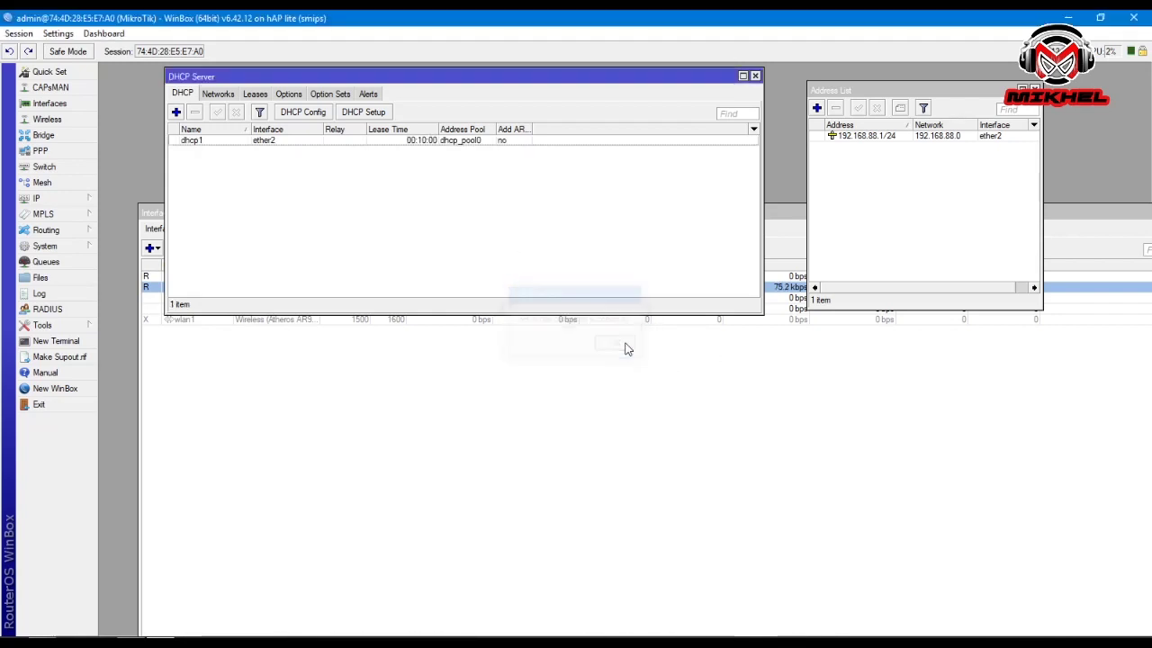
Narrow the DHCP server window and arrange it beside the address list, leaving room for another window
click(943, 244)
drag(558, 76, 609, 76)
drag(963, 90, 997, 85)
click(935, 133)
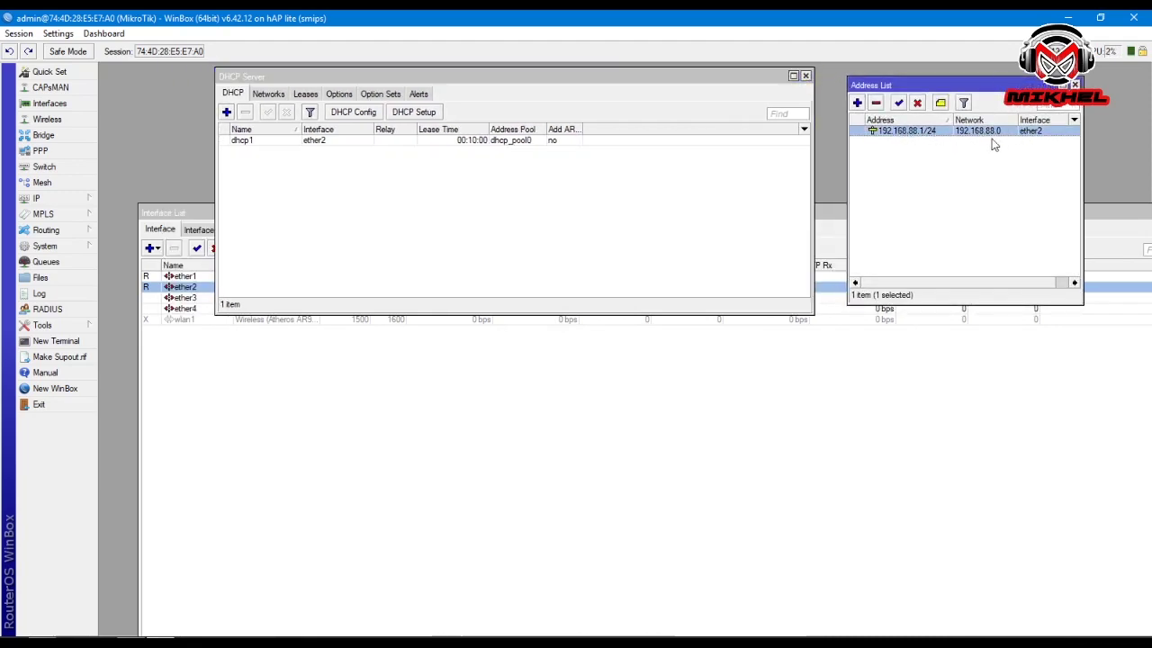
drag(483, 81, 505, 79)
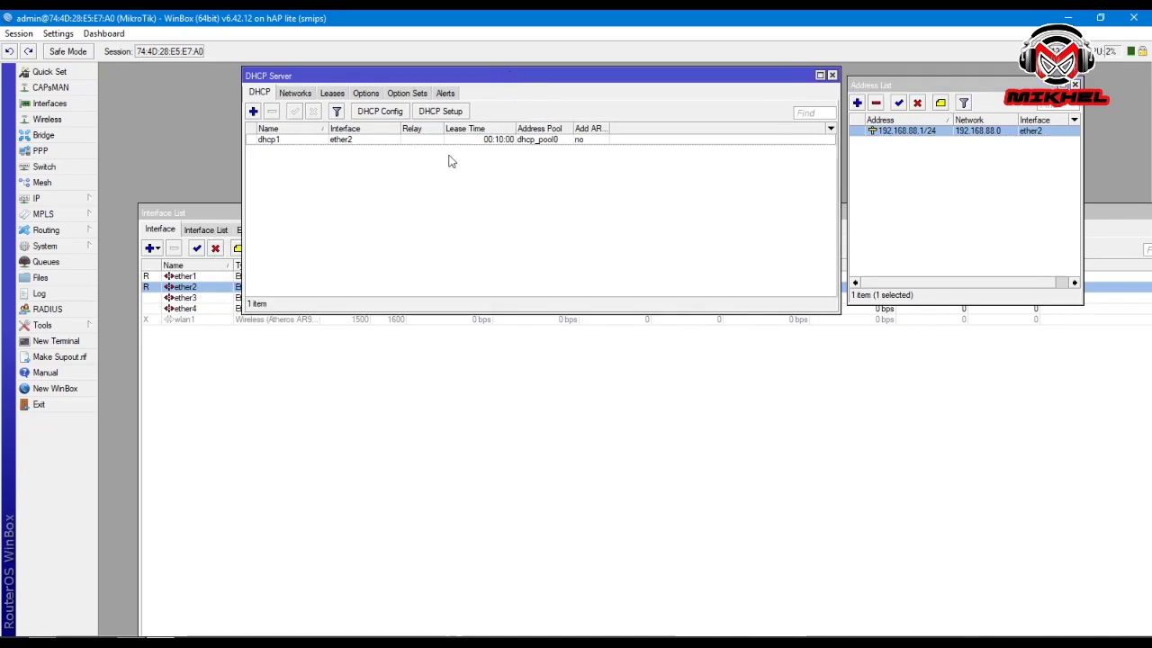
drag(839, 163, 663, 163)
drag(500, 77, 670, 81)
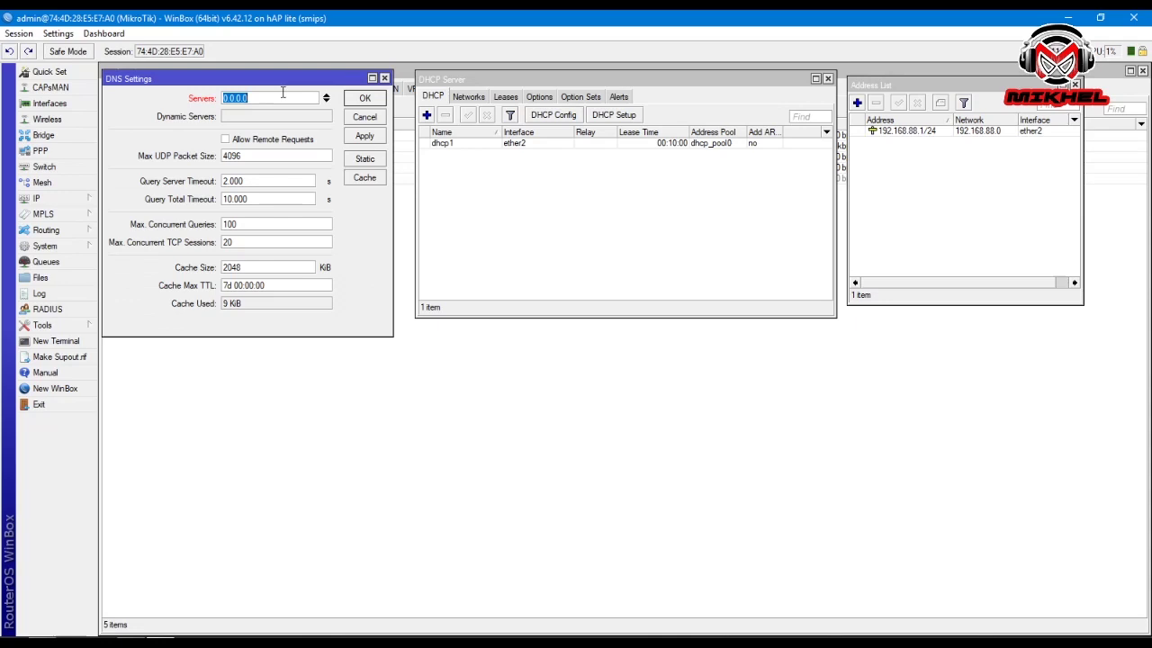
Set the router's DNS servers to 8.8.8.8 and 8.8.4.4, allow remote requests, and apply the DNS settings
text(8.8.8.8)
click(326, 102)
text(8.4.4)
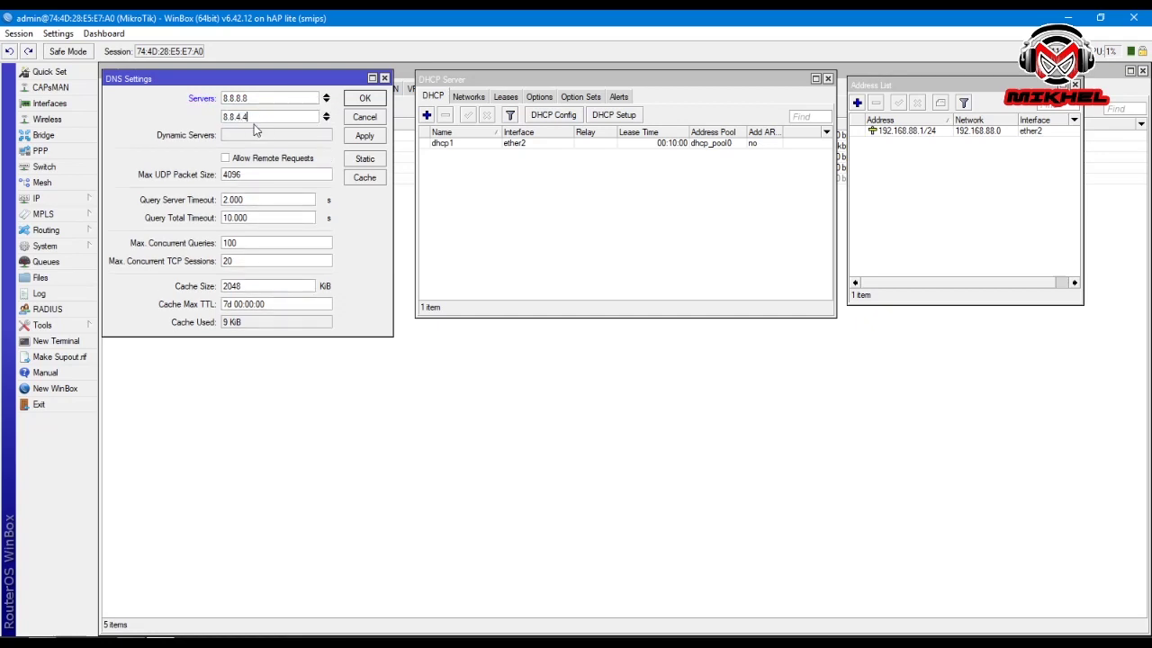
click(267, 160)
click(375, 135)
click(369, 102)
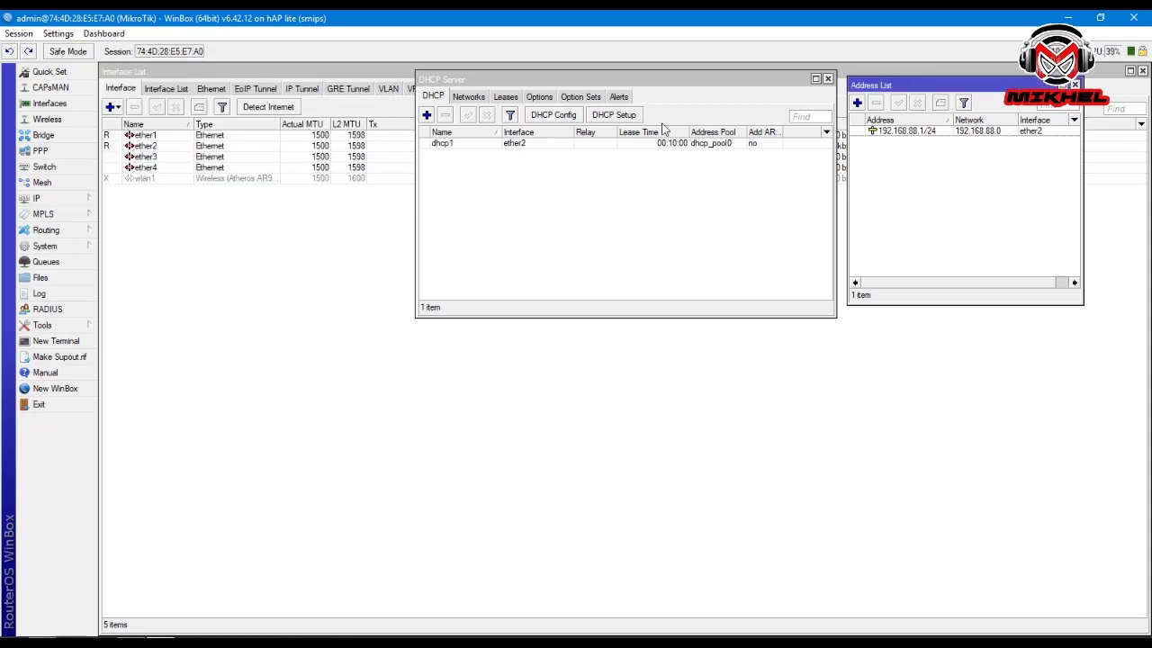
Apply MikroTik as the router's system identity and bring the interface list to the front
click(45, 246)
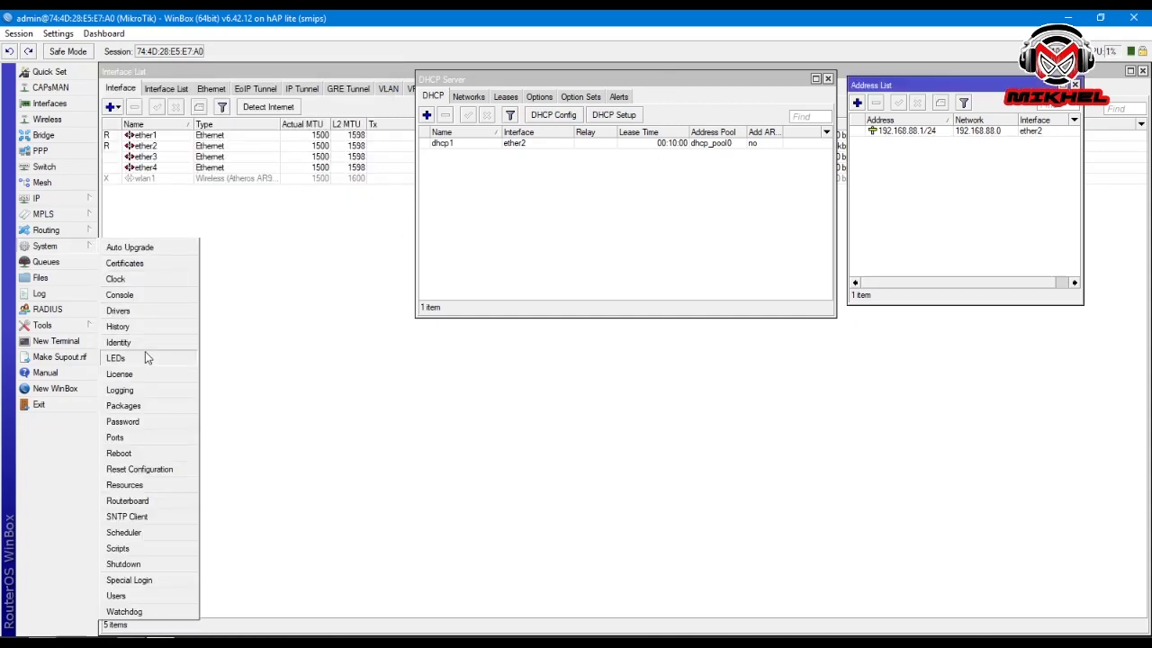
click(151, 343)
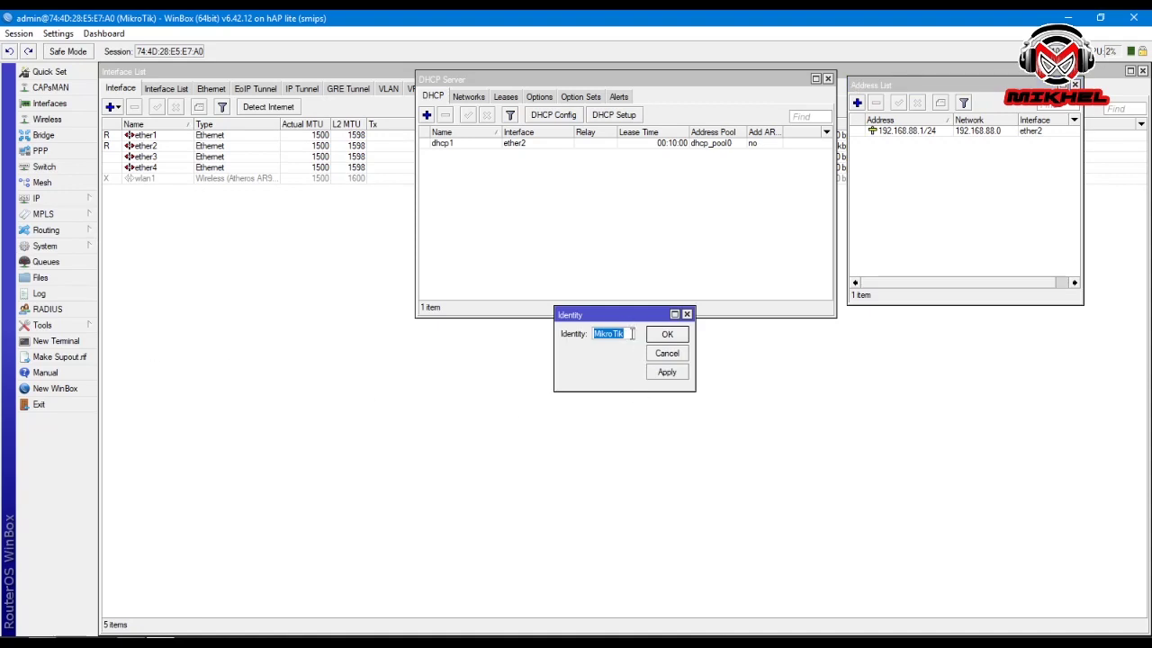
click(684, 371)
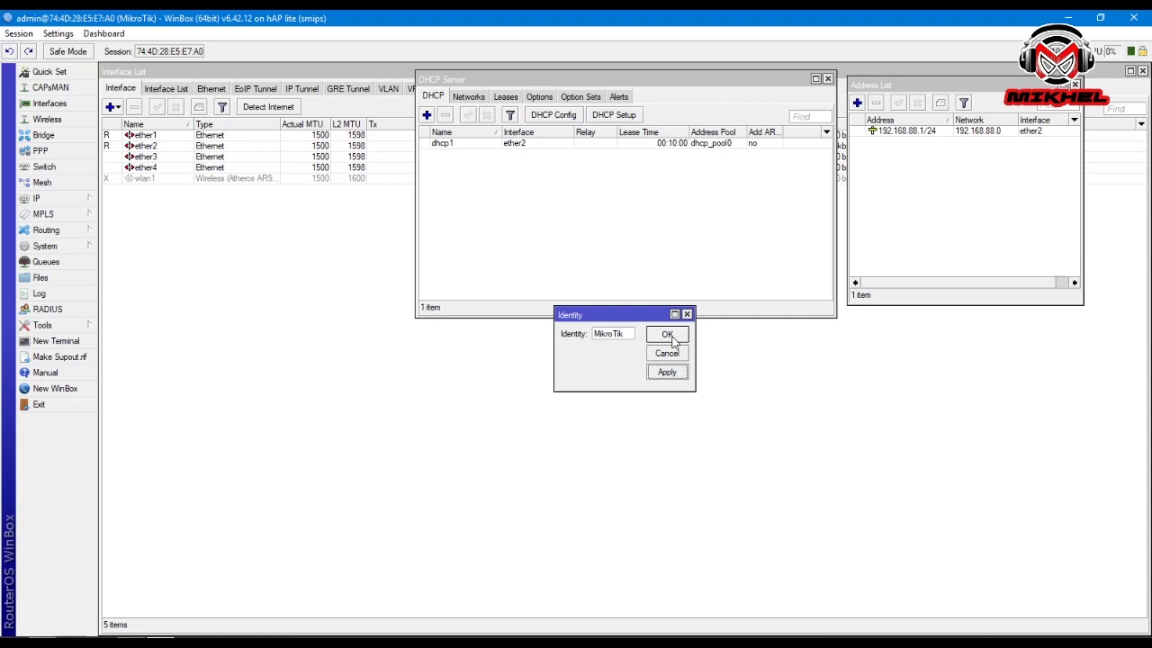
click(670, 336)
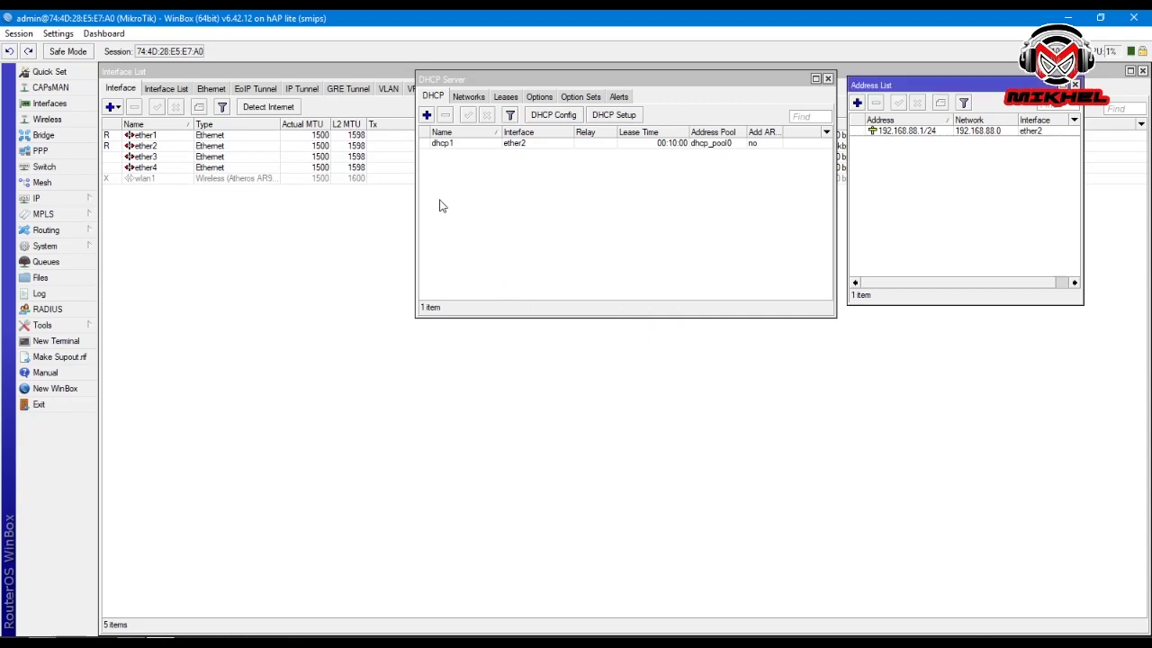
click(216, 297)
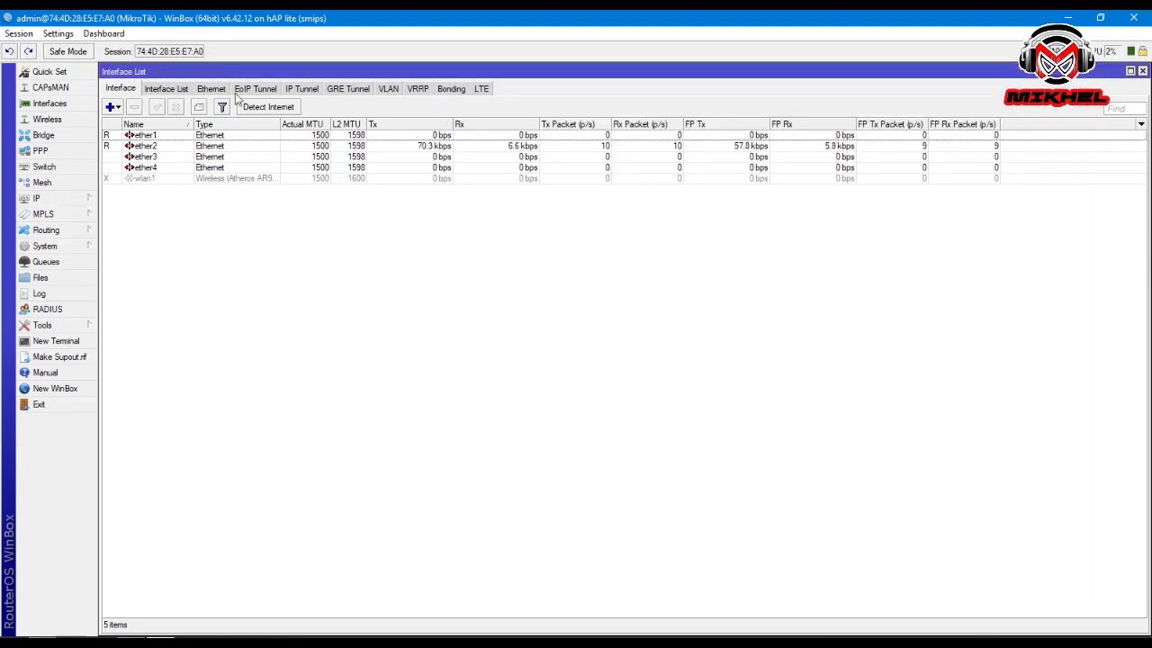
Open the DHCP client list and place its window over the empty area below the interface rows
click(76, 202)
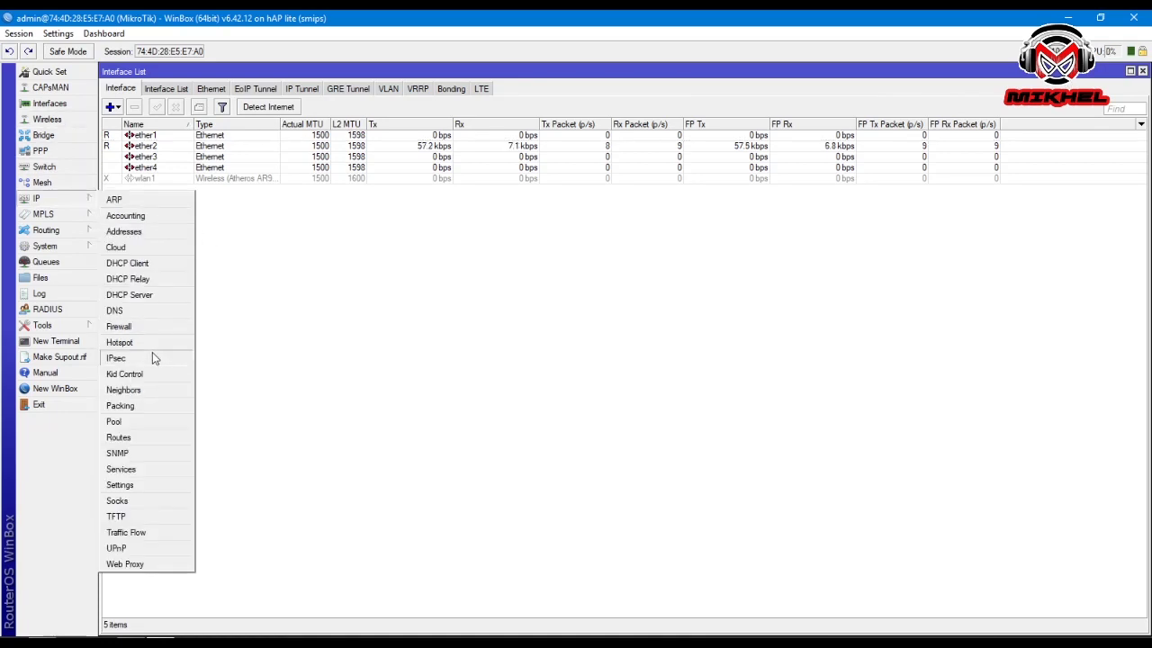
click(130, 263)
drag(792, 81, 786, 232)
click(146, 136)
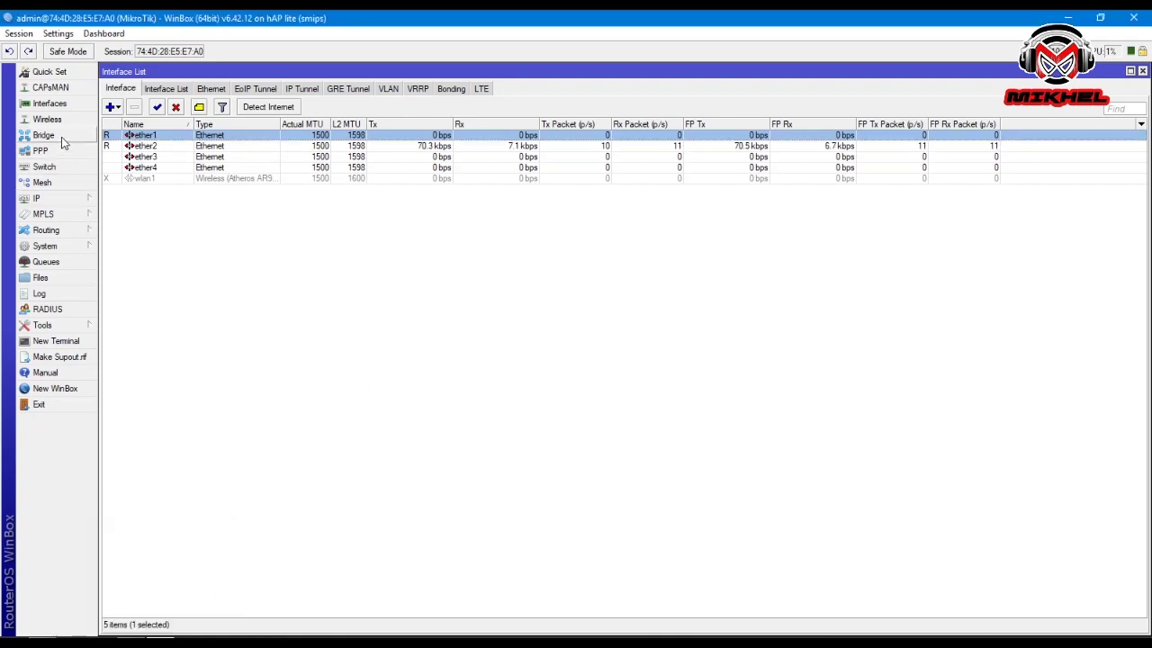
click(62, 196)
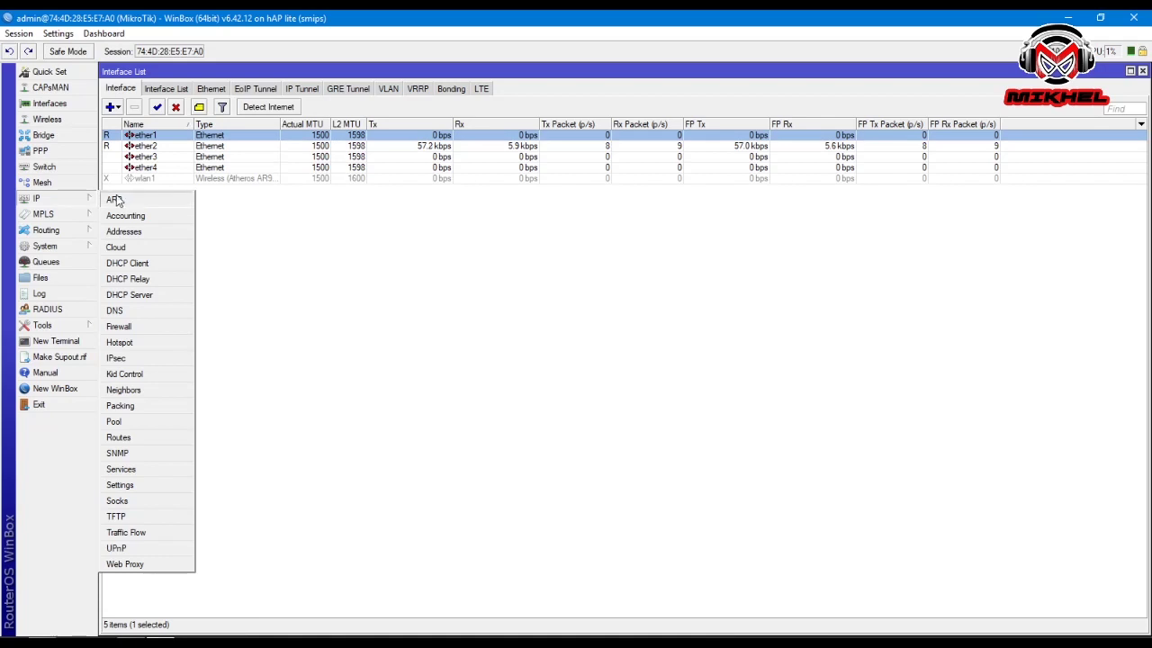
click(127, 263)
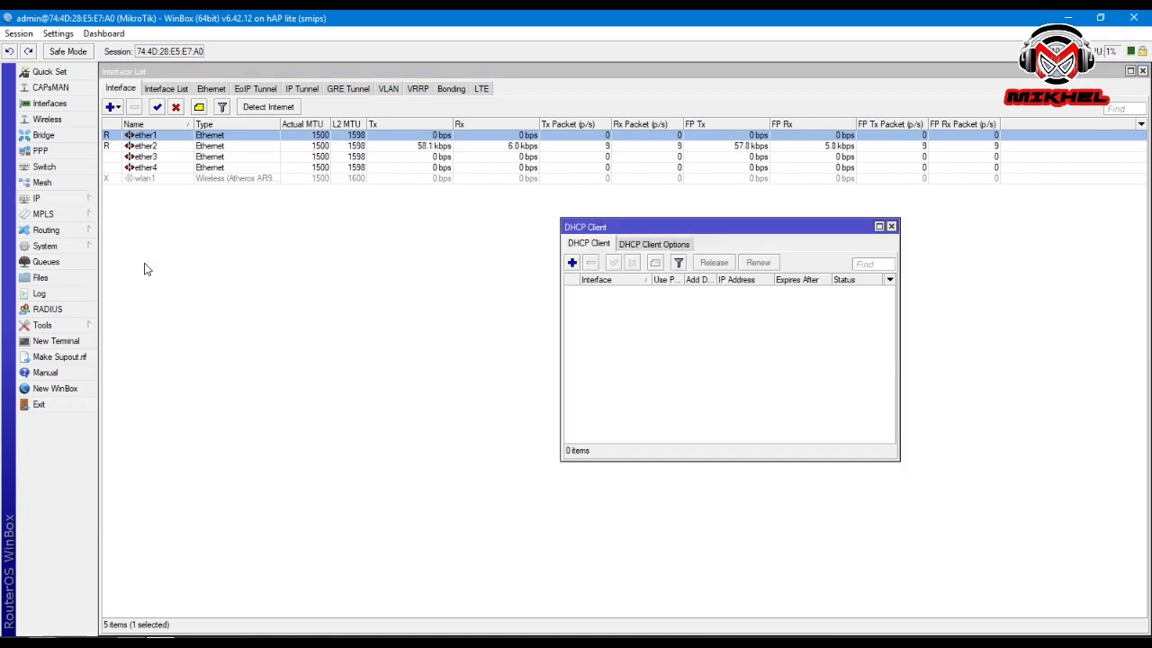
Add a DHCP client on ether1 with the default options, widen the client list's IP address column, and return to the interface list
click(572, 263)
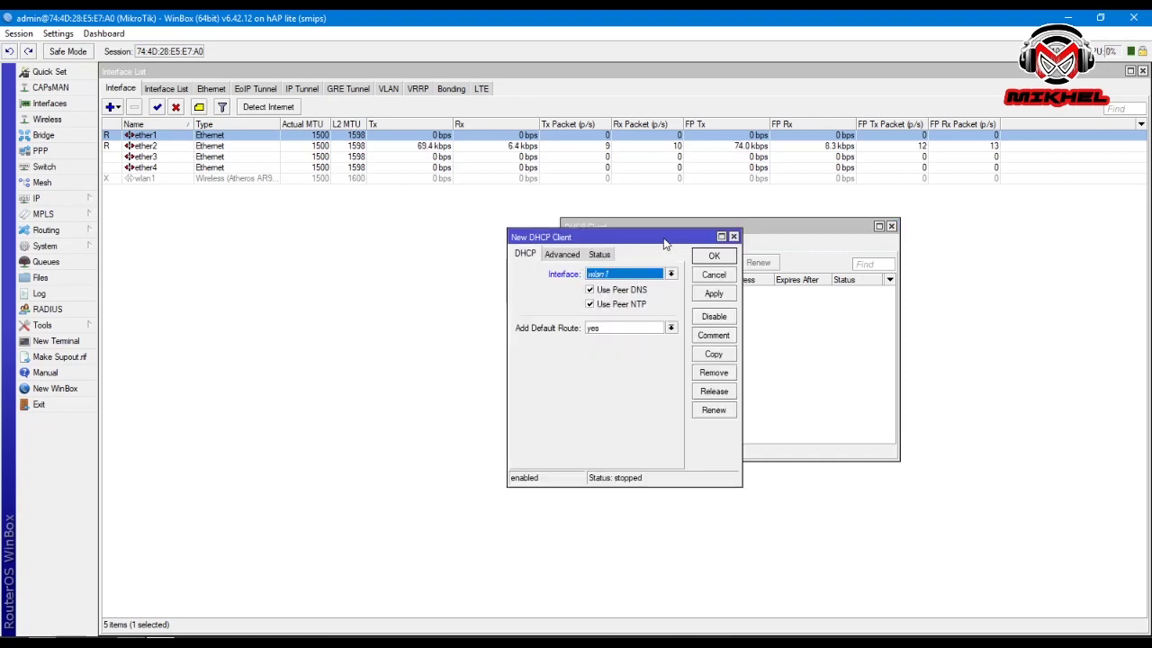
drag(664, 243, 440, 227)
click(446, 257)
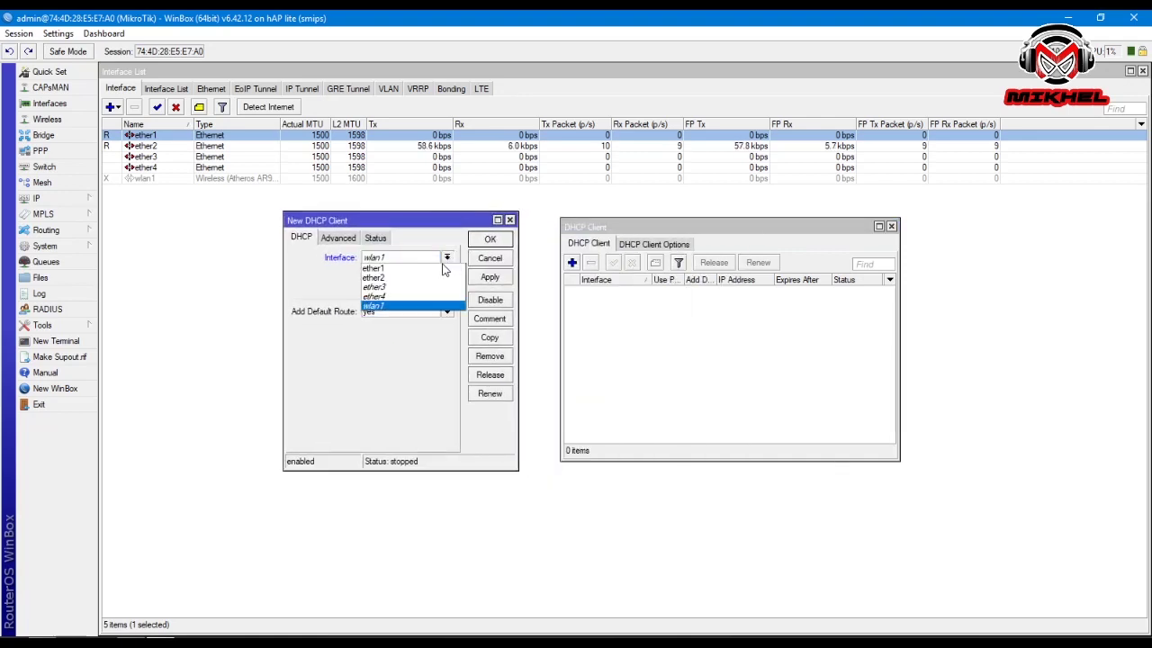
click(401, 269)
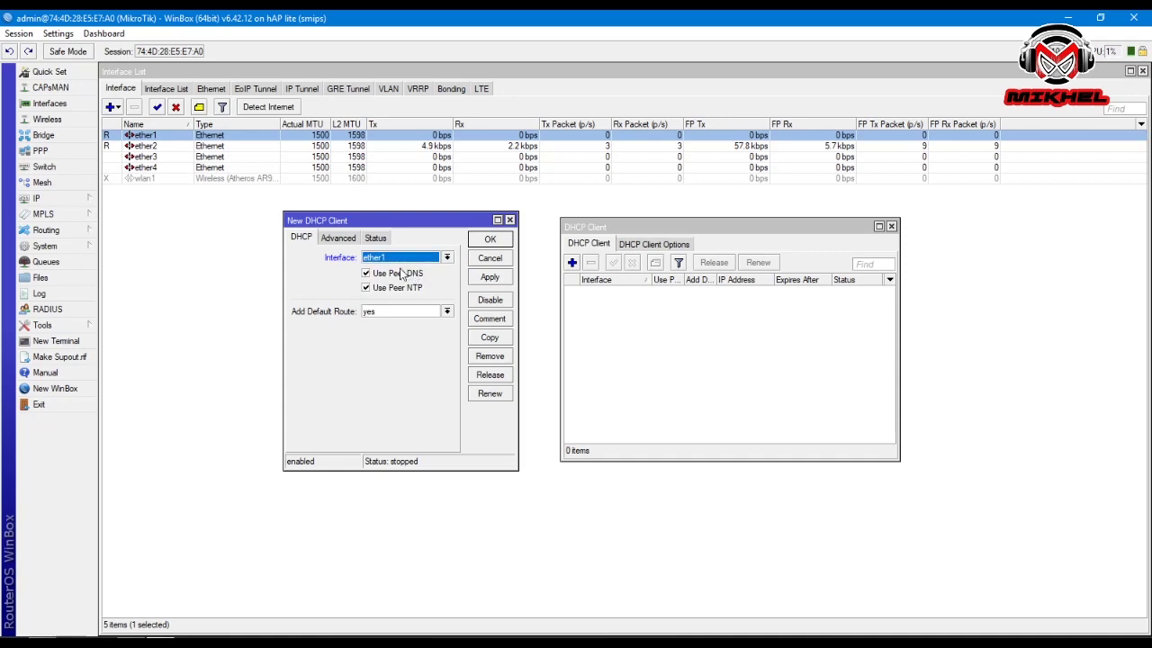
click(338, 239)
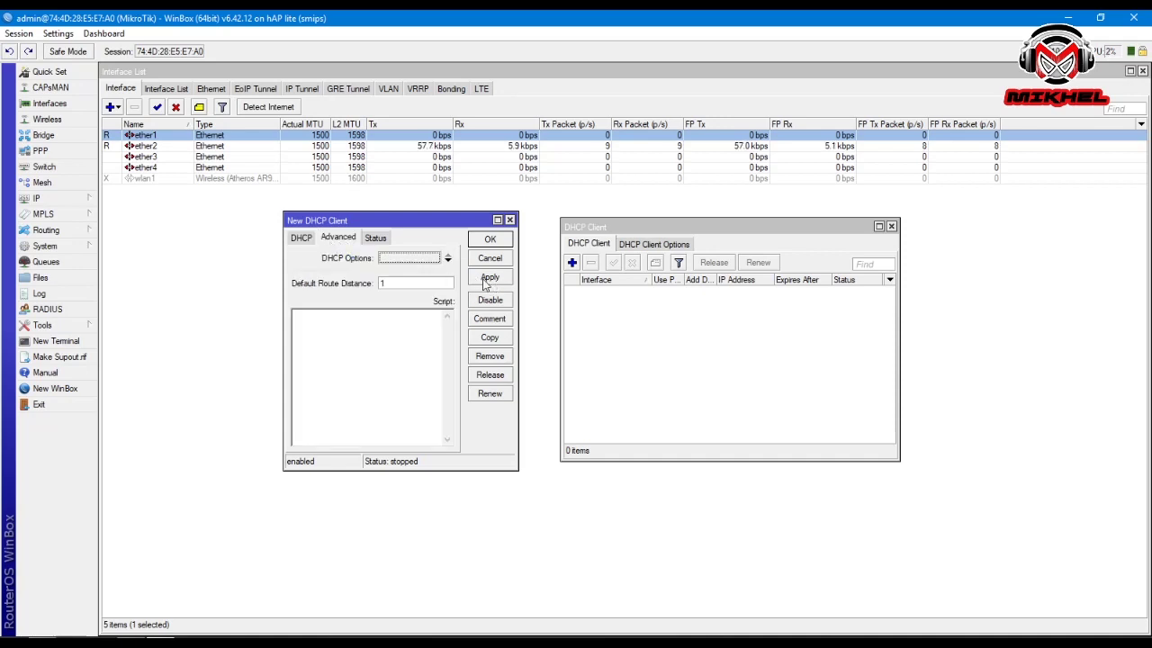
click(487, 278)
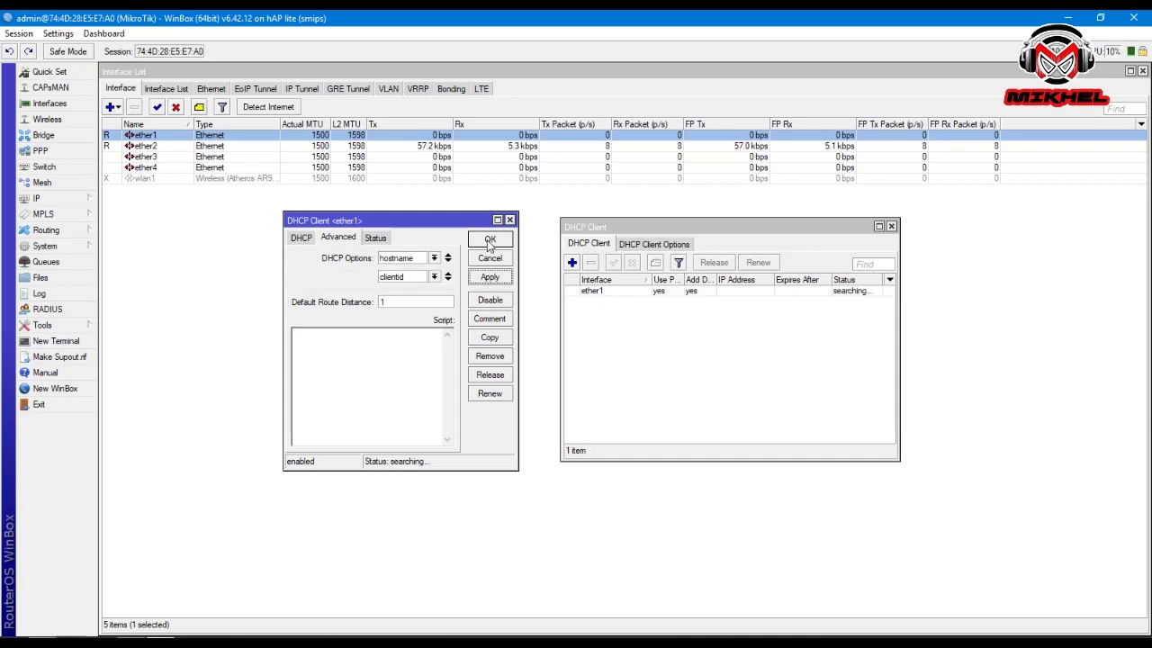
click(490, 240)
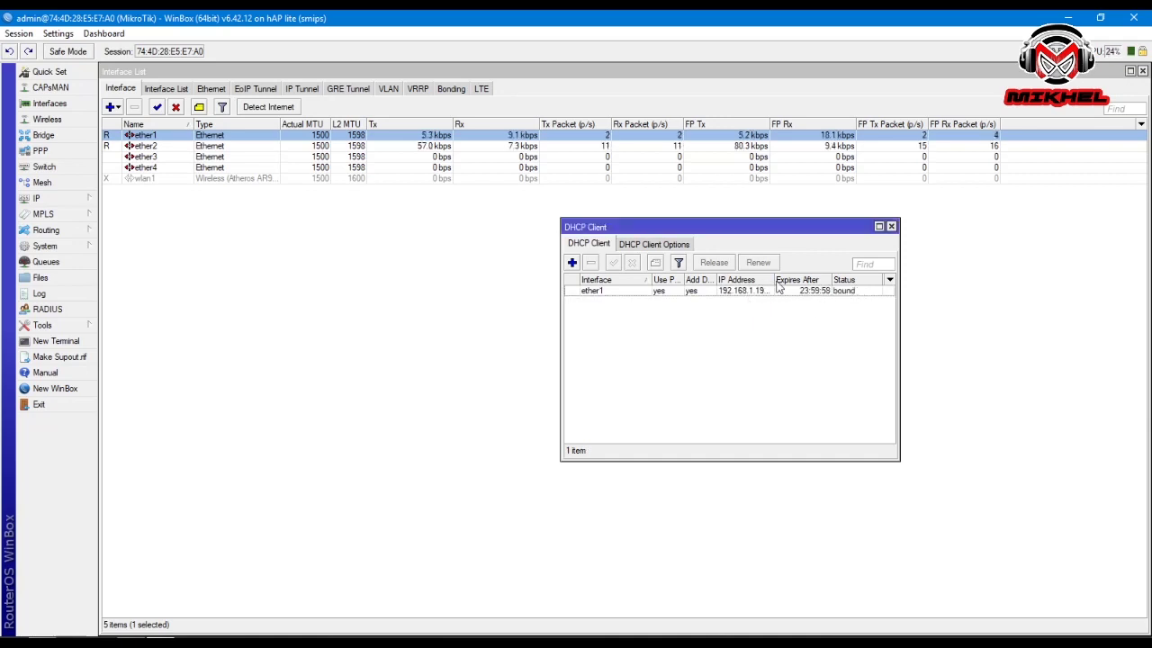
drag(774, 280, 800, 280)
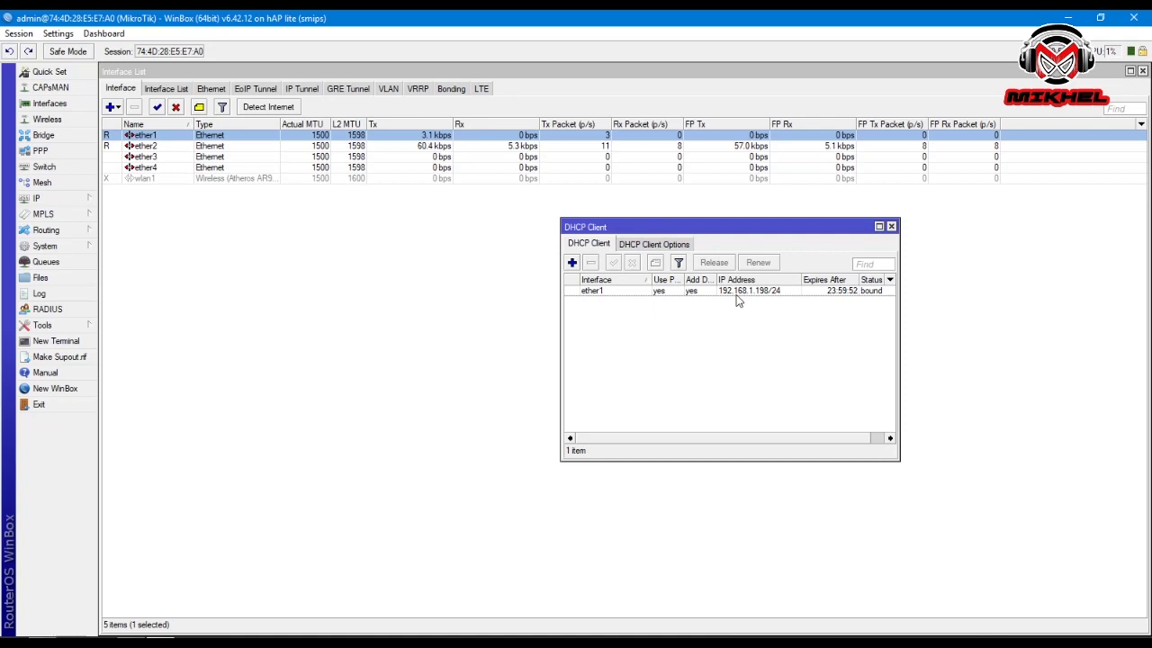
click(234, 219)
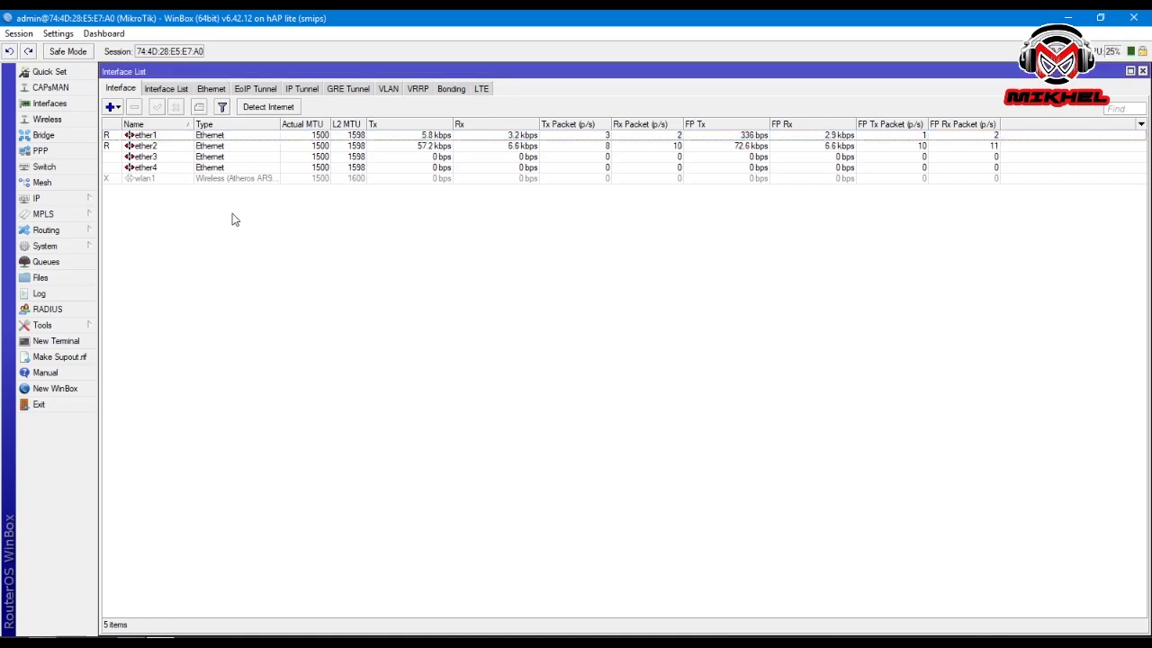
Start a new firewall NAT rule in the srcnat chain with ether1 as the outgoing interface
click(61, 198)
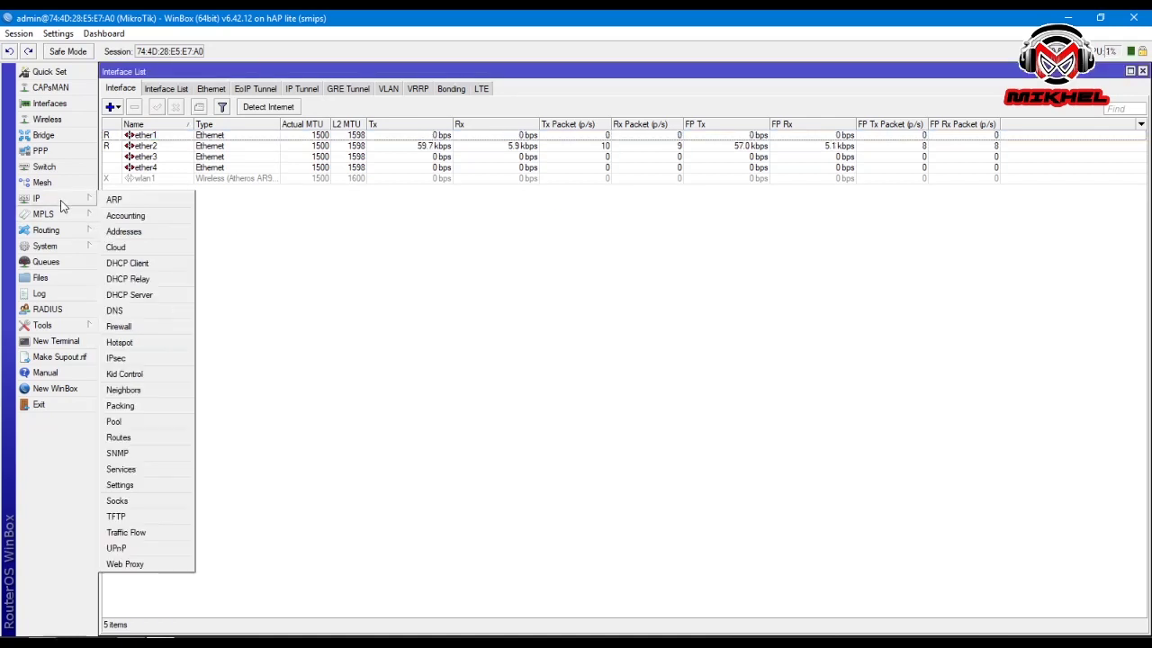
click(135, 328)
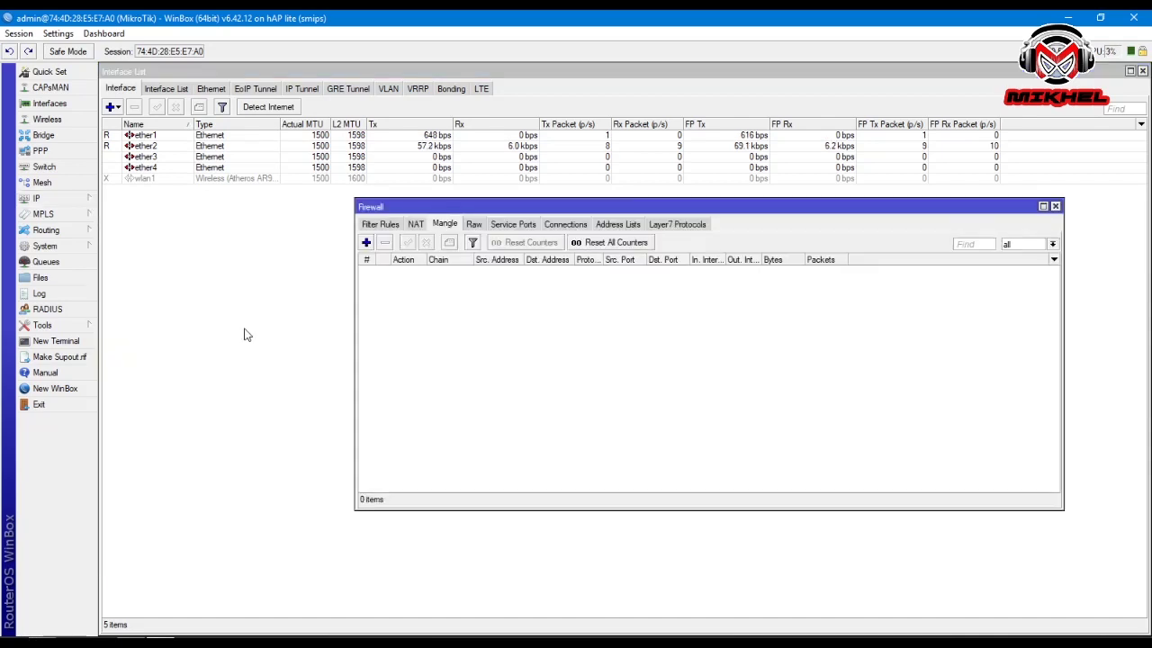
click(414, 225)
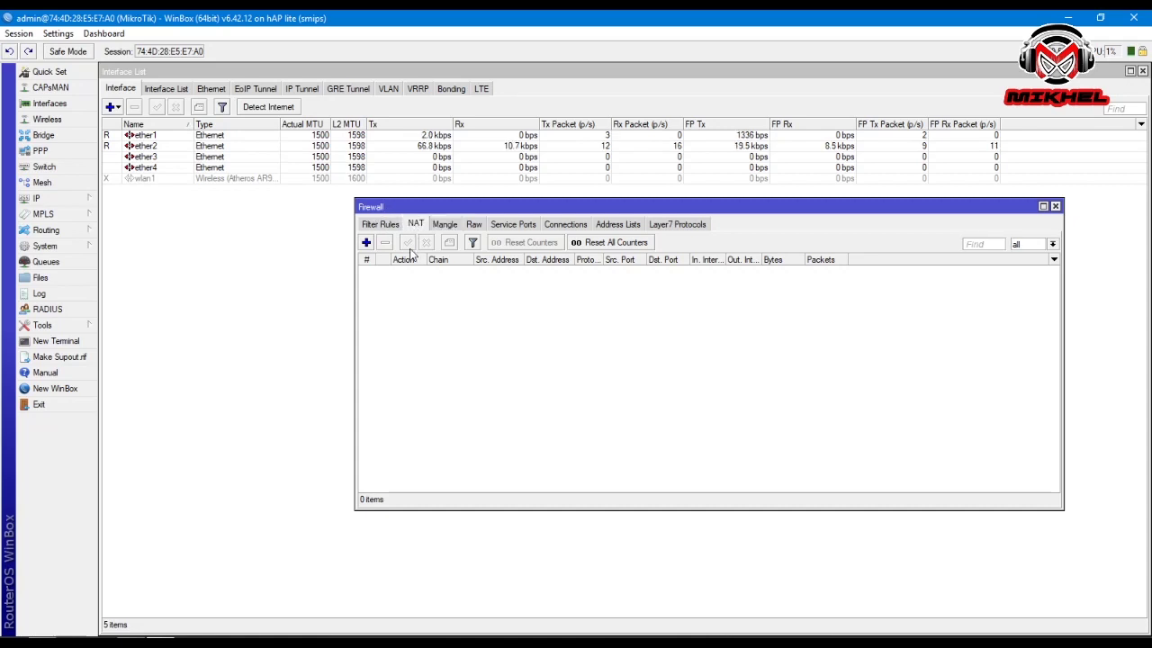
click(367, 243)
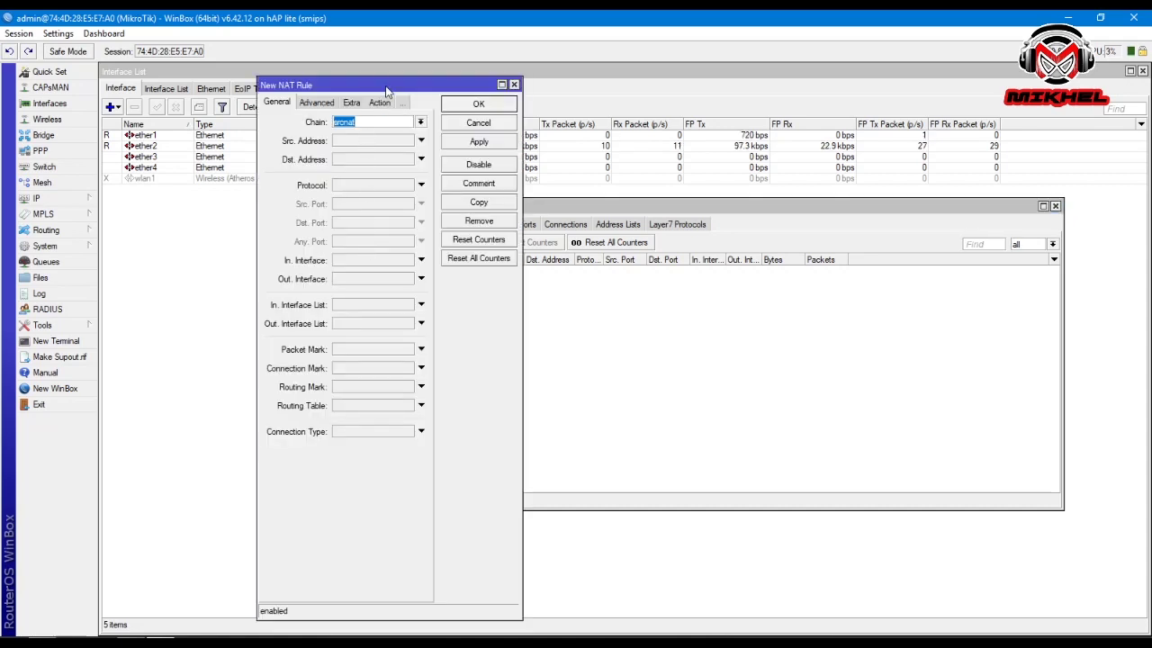
drag(315, 153, 309, 94)
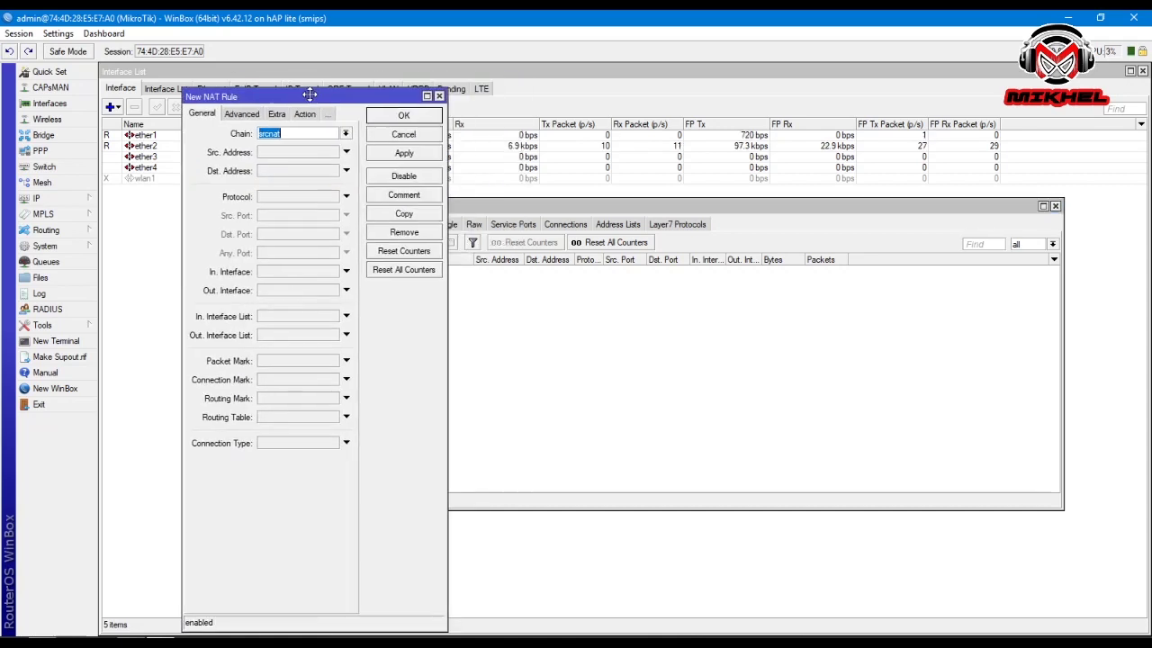
click(347, 292)
click(332, 290)
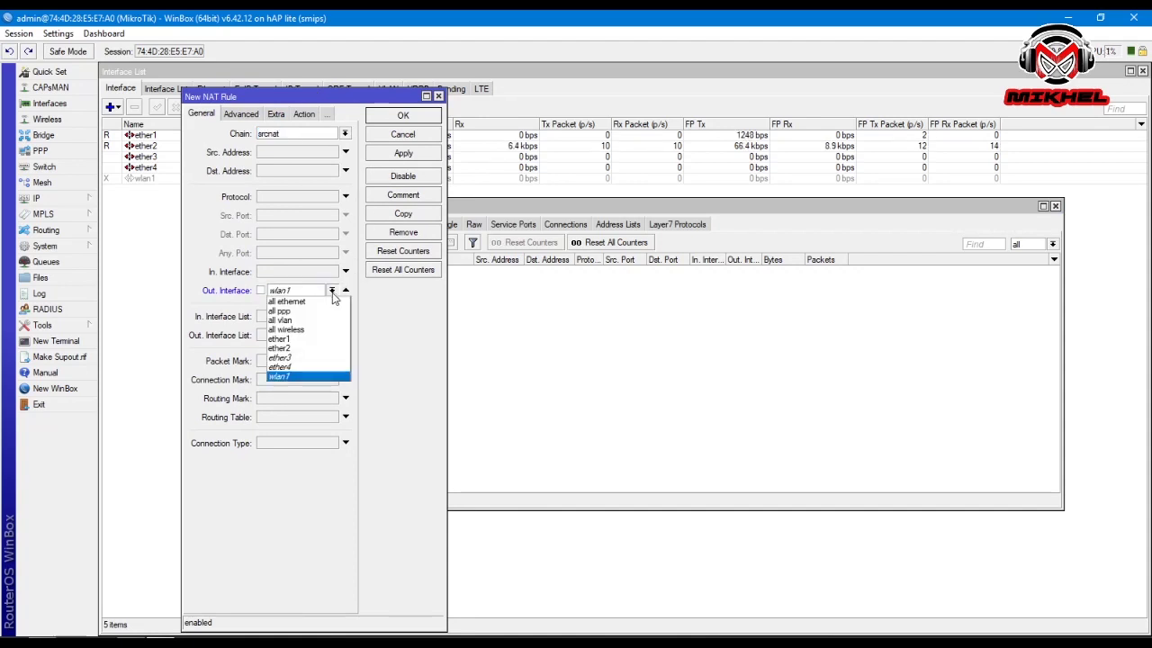
click(314, 336)
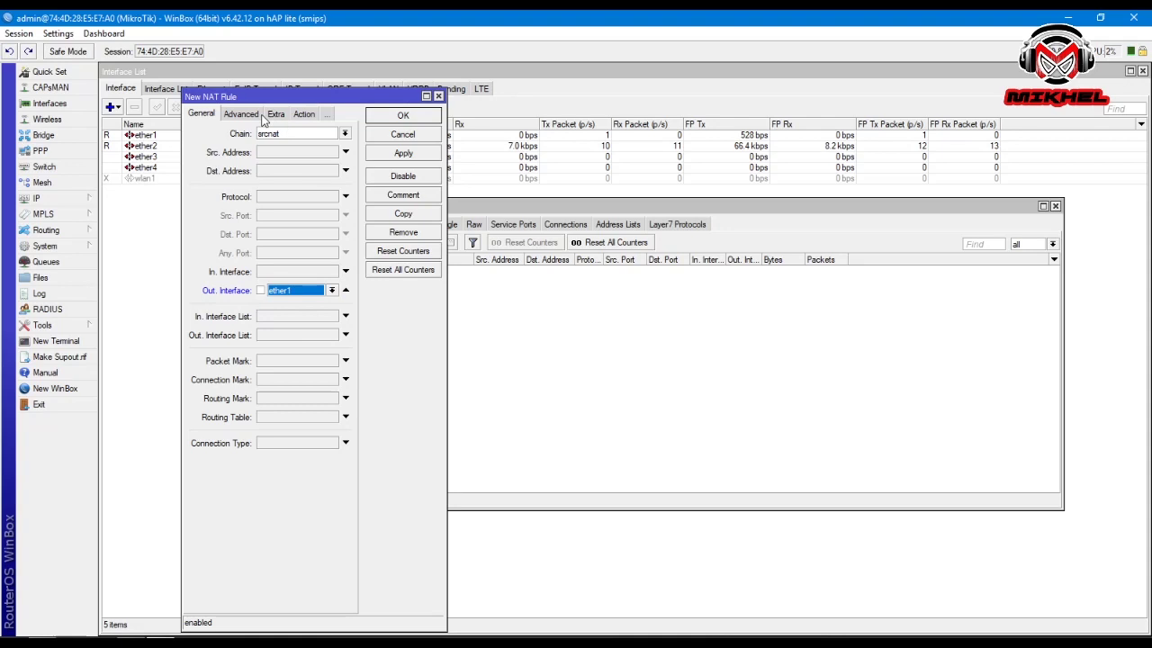
Set the NAT rule's action to masquerade, then apply and save the rule
click(307, 114)
click(345, 133)
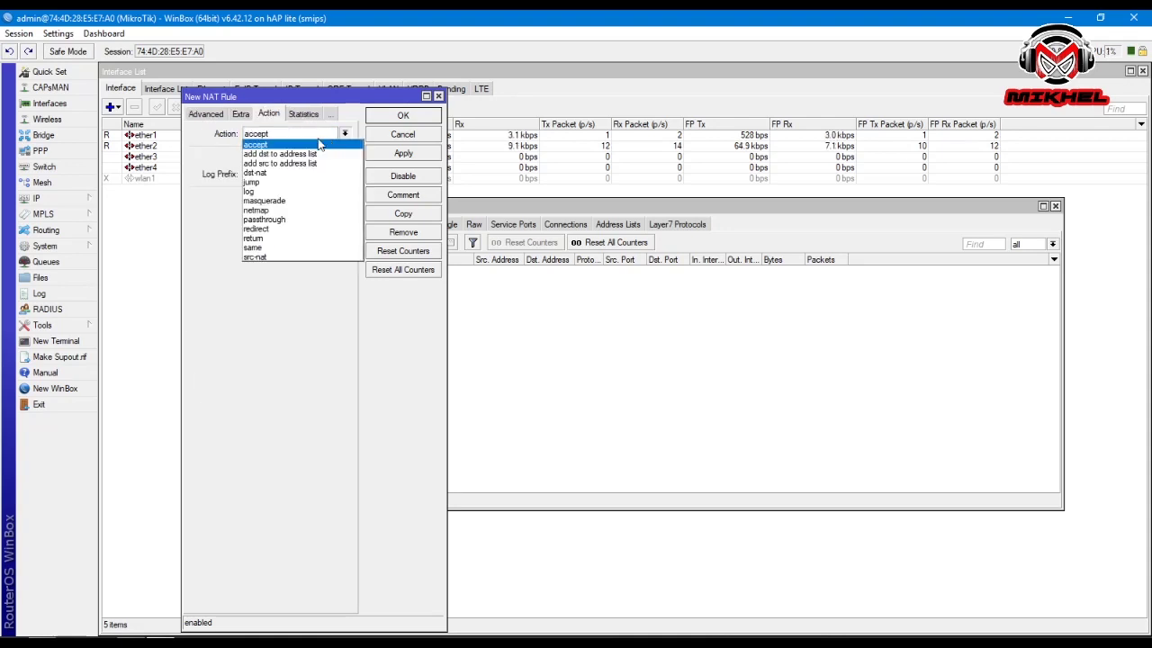
click(280, 202)
click(403, 154)
click(403, 116)
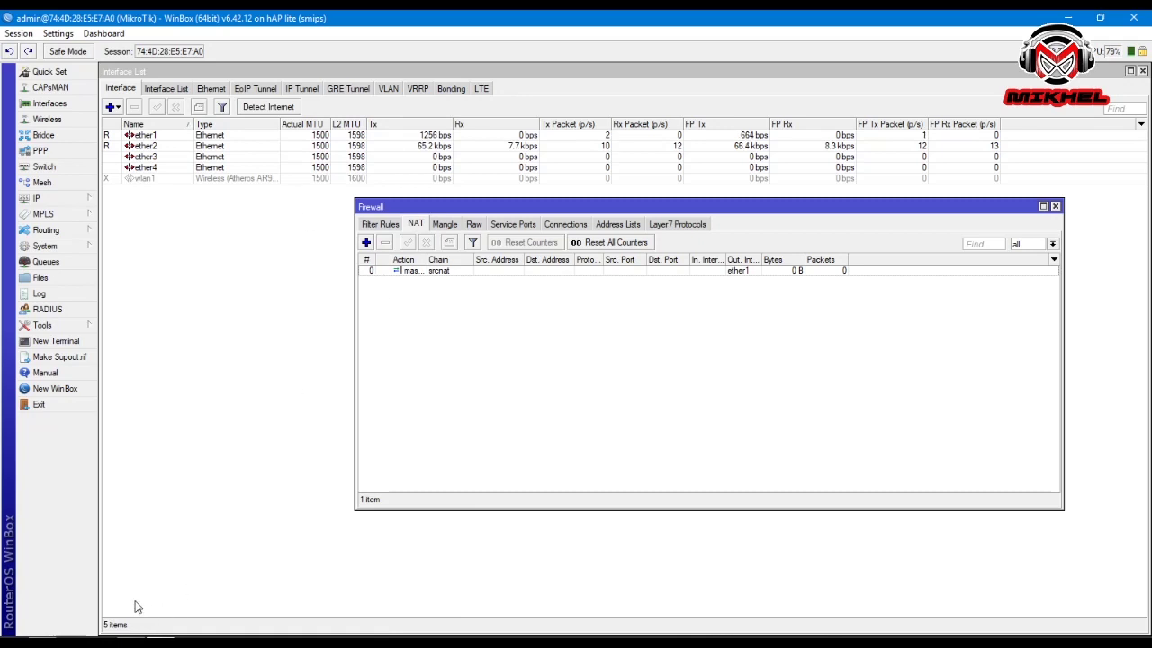
Open the route list beside the firewall window and examine the ether1 and ether2 routes
mouse_move(81, 641)
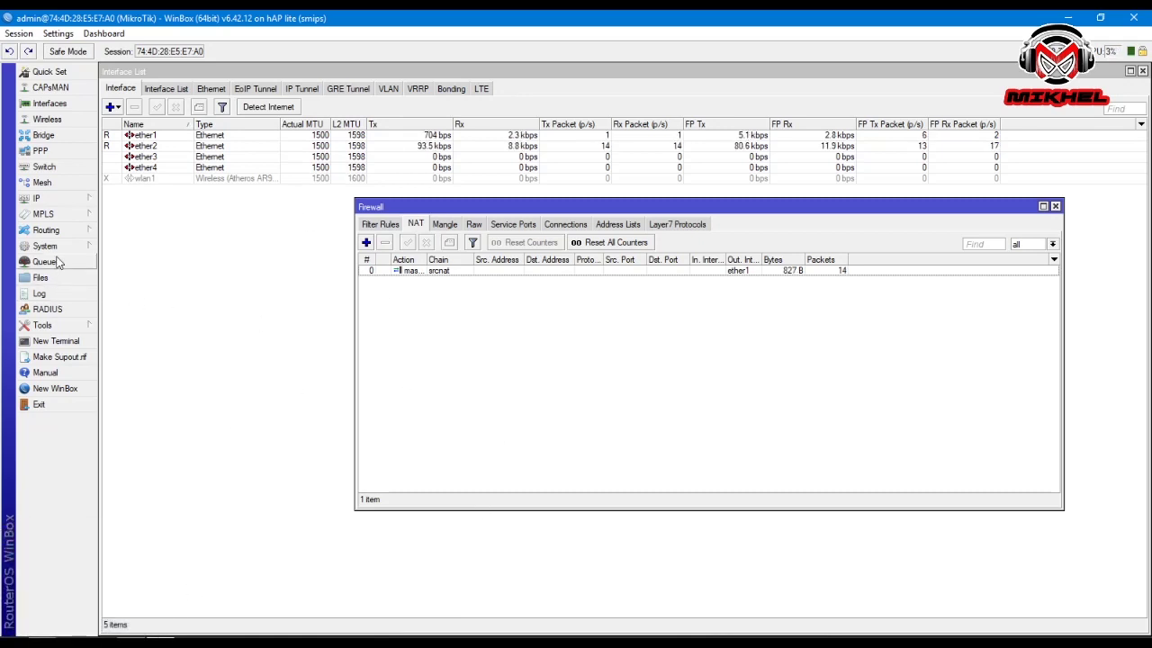
click(65, 200)
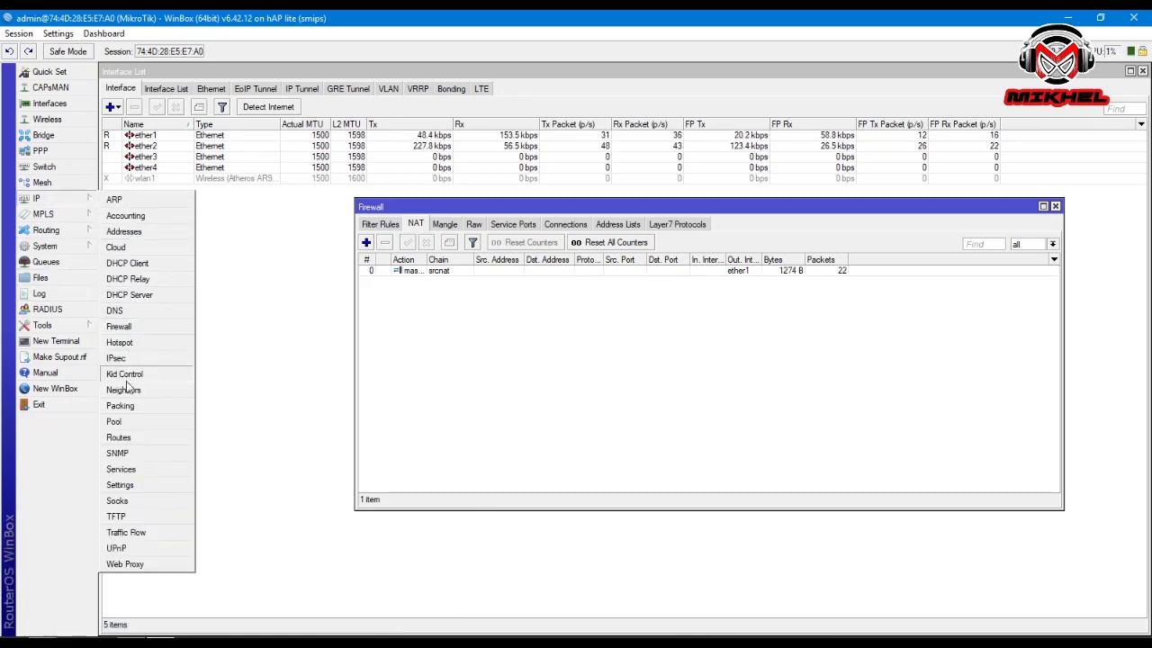
click(127, 441)
drag(805, 349, 422, 345)
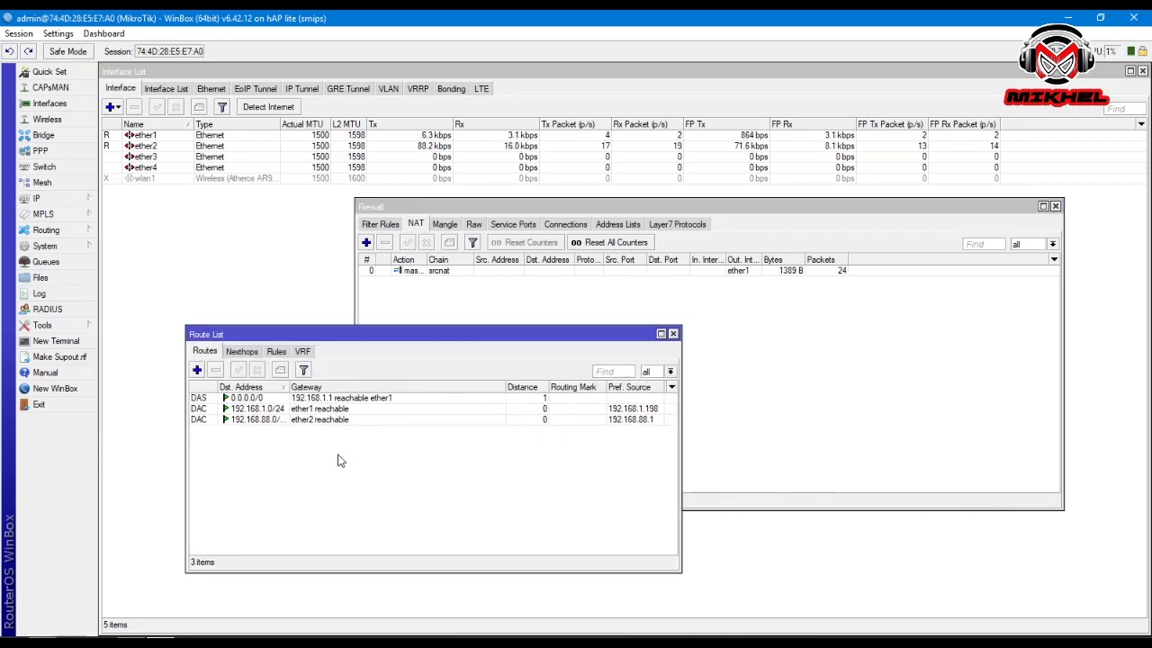
click(300, 409)
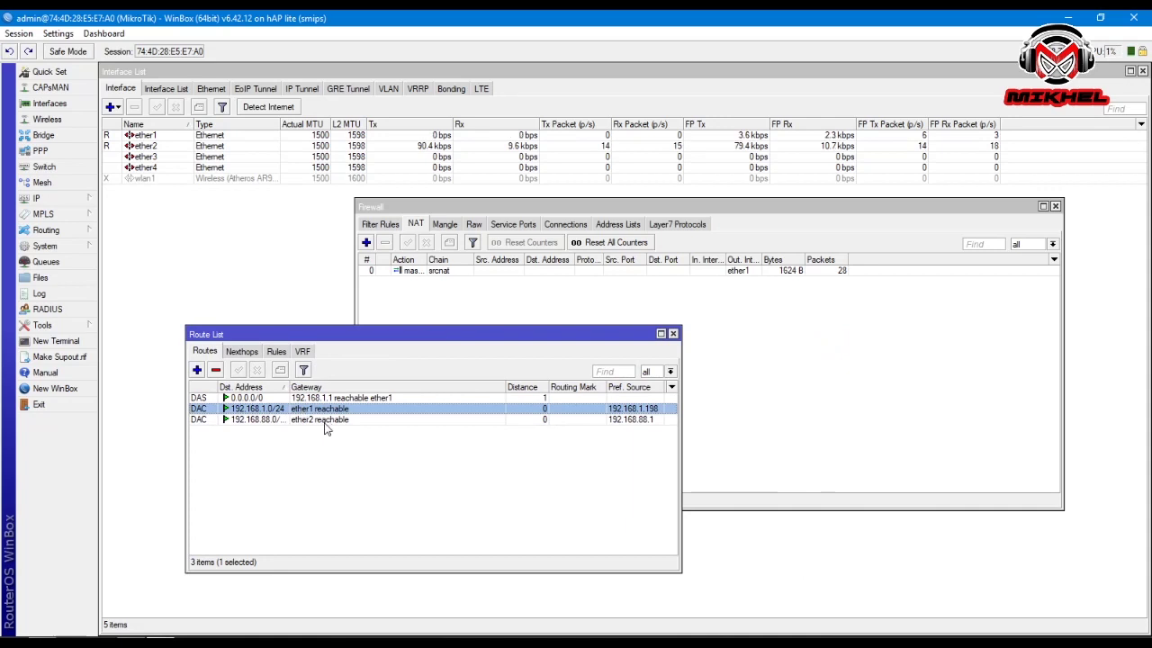
click(324, 421)
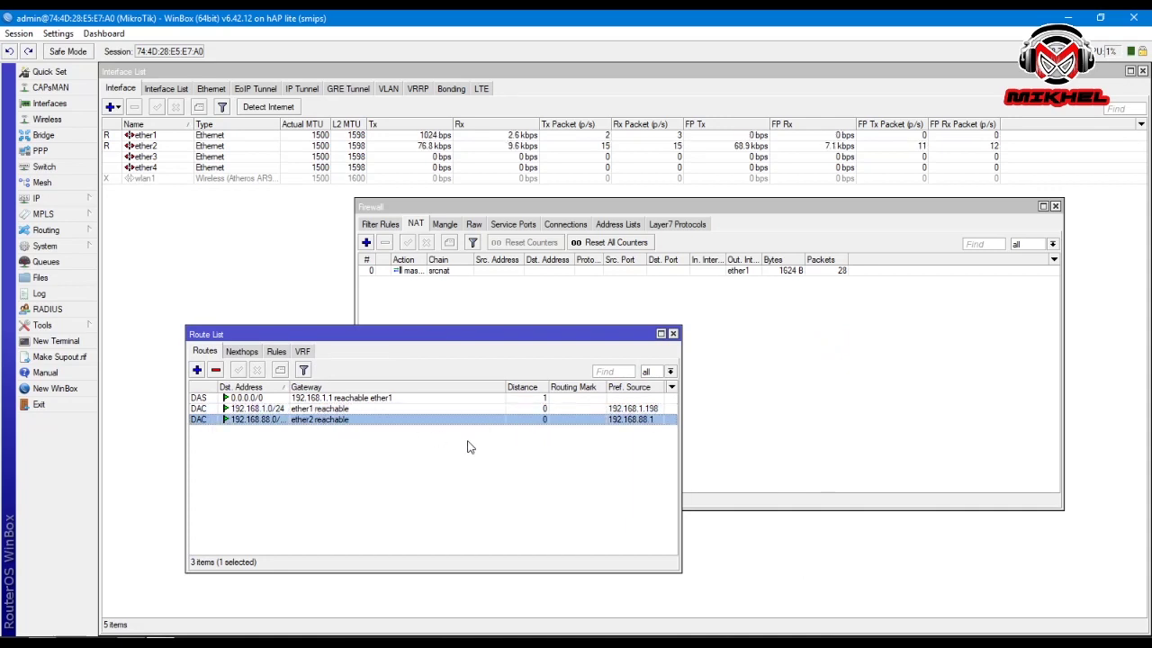
Open a new terminal, ping google.com from the router, and move the terminal clear of the route list
click(75, 341)
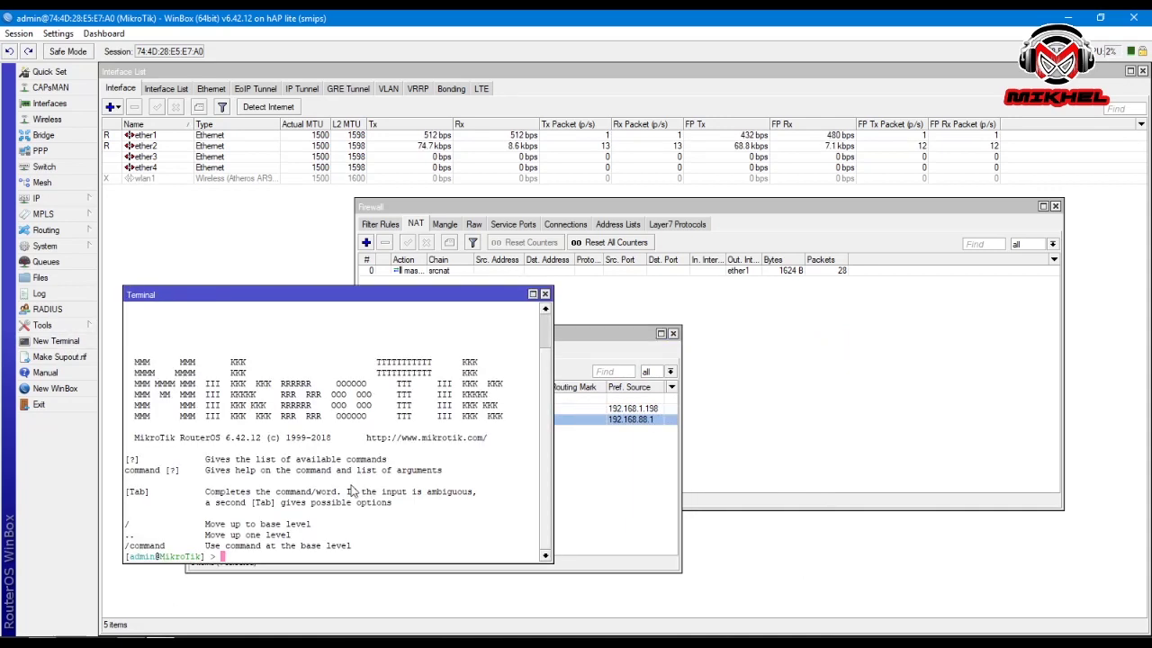
text(ping google.com)
key(Return)
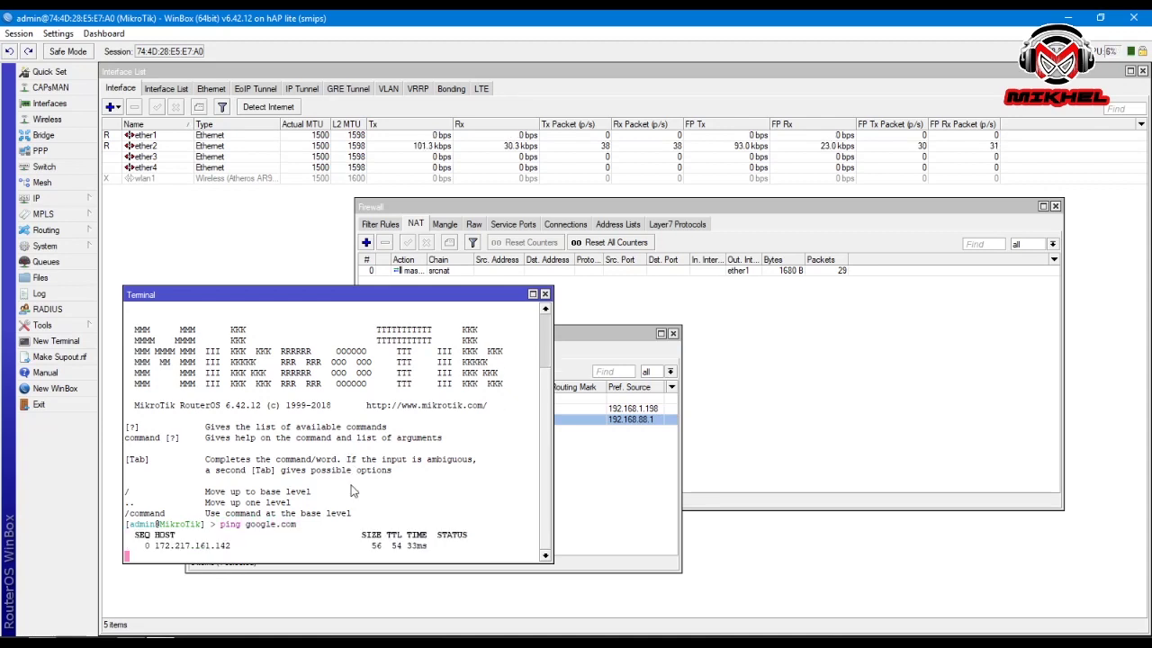
drag(394, 295, 945, 265)
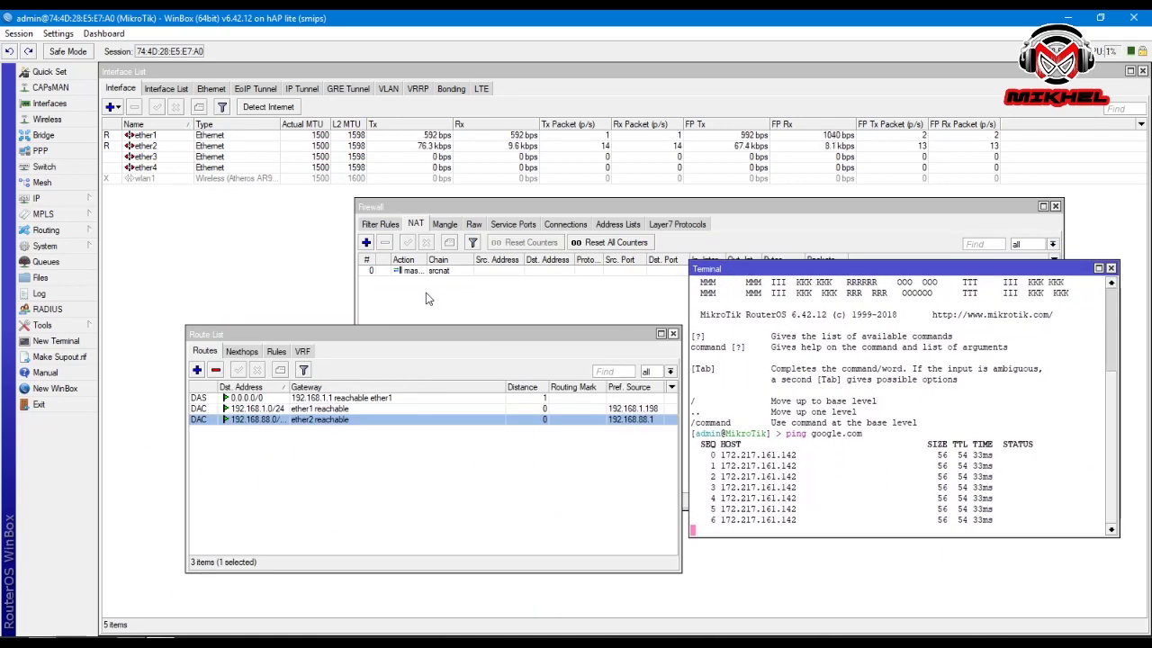
Switch to the Chrome browser, load google.com to test internet access, and return to WinBox
mouse_move(36, 638)
click(81, 576)
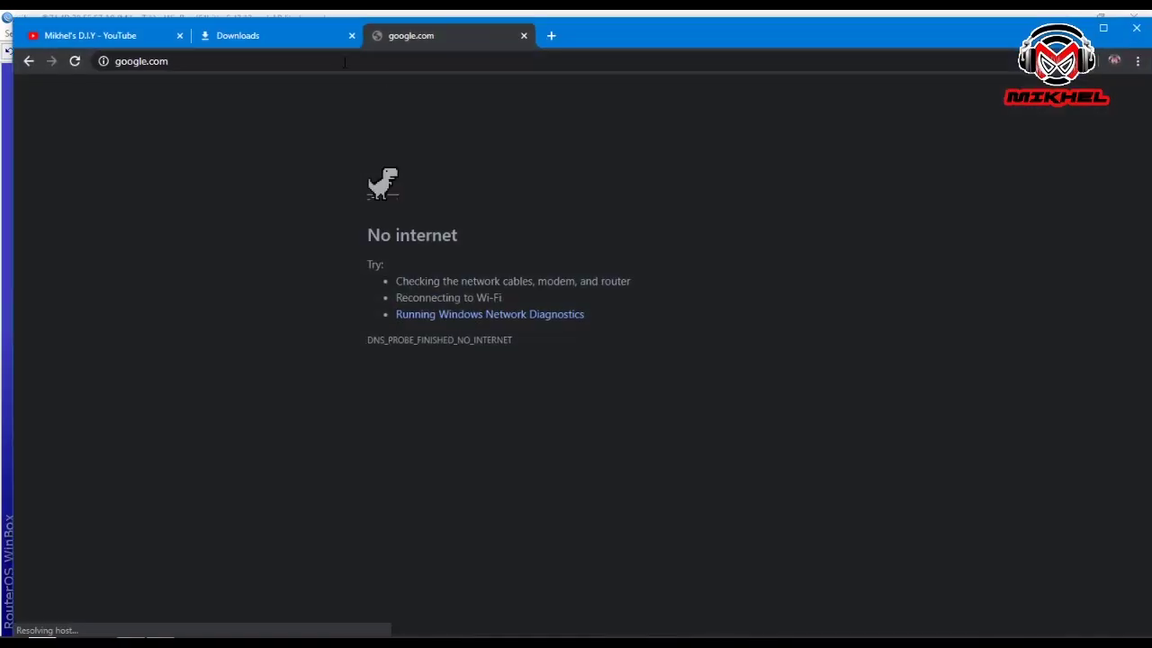
click(263, 66)
key(Return)
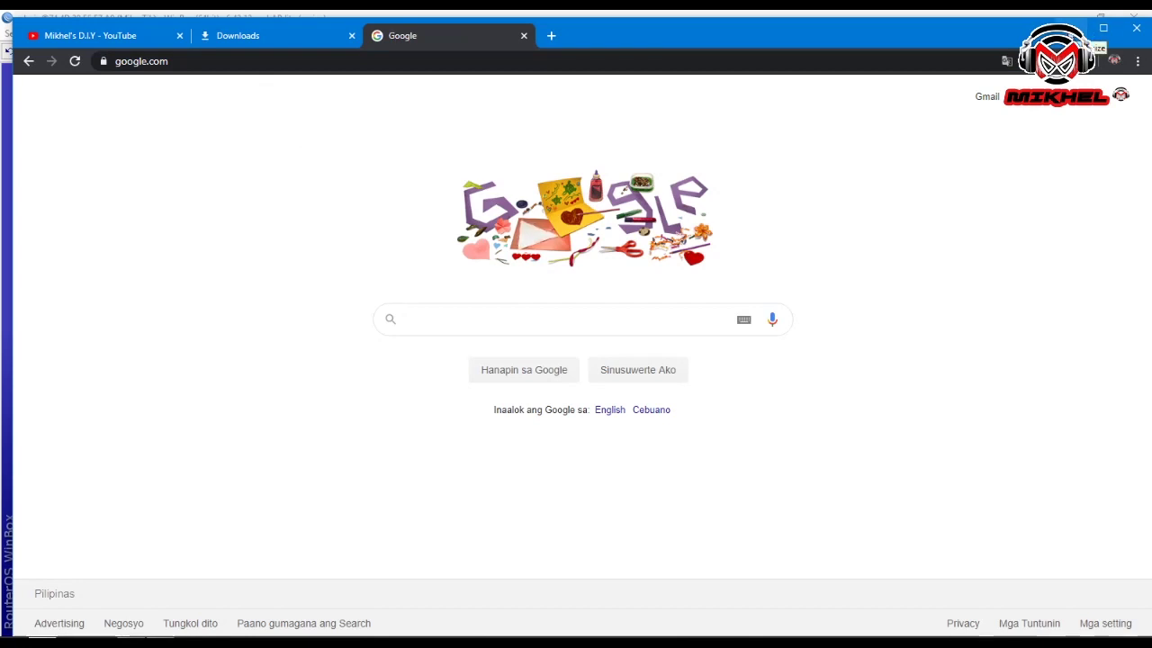
click(1070, 31)
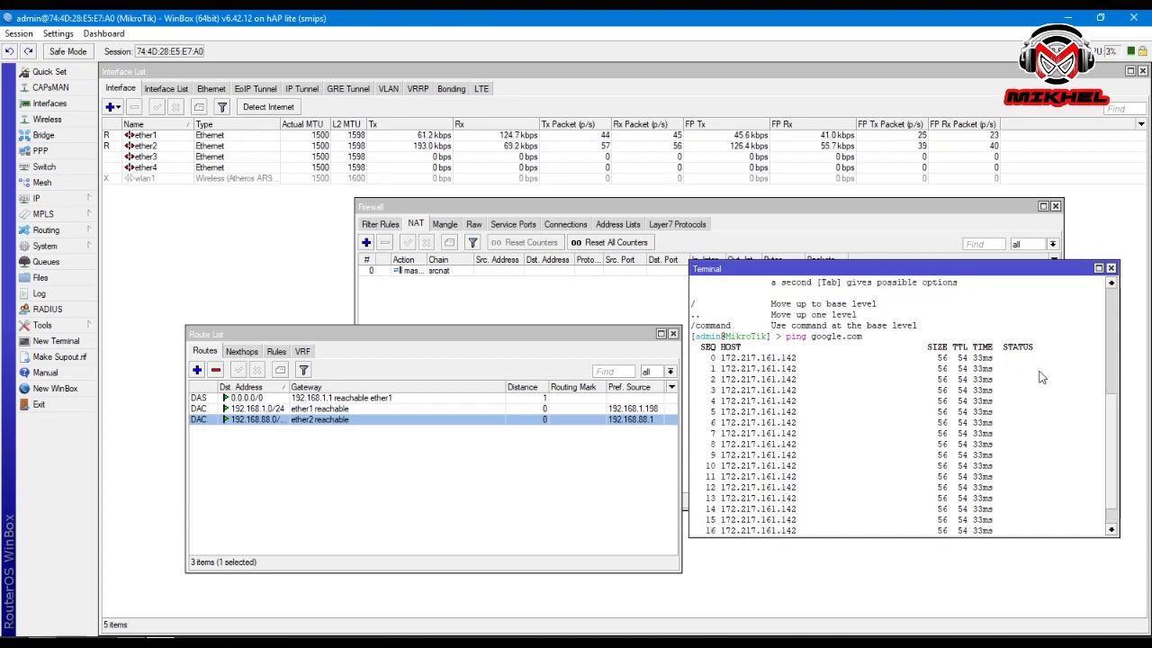
Close the terminal, firewall and route list windows, leaving only the interface list open
click(1112, 269)
drag(548, 330, 498, 301)
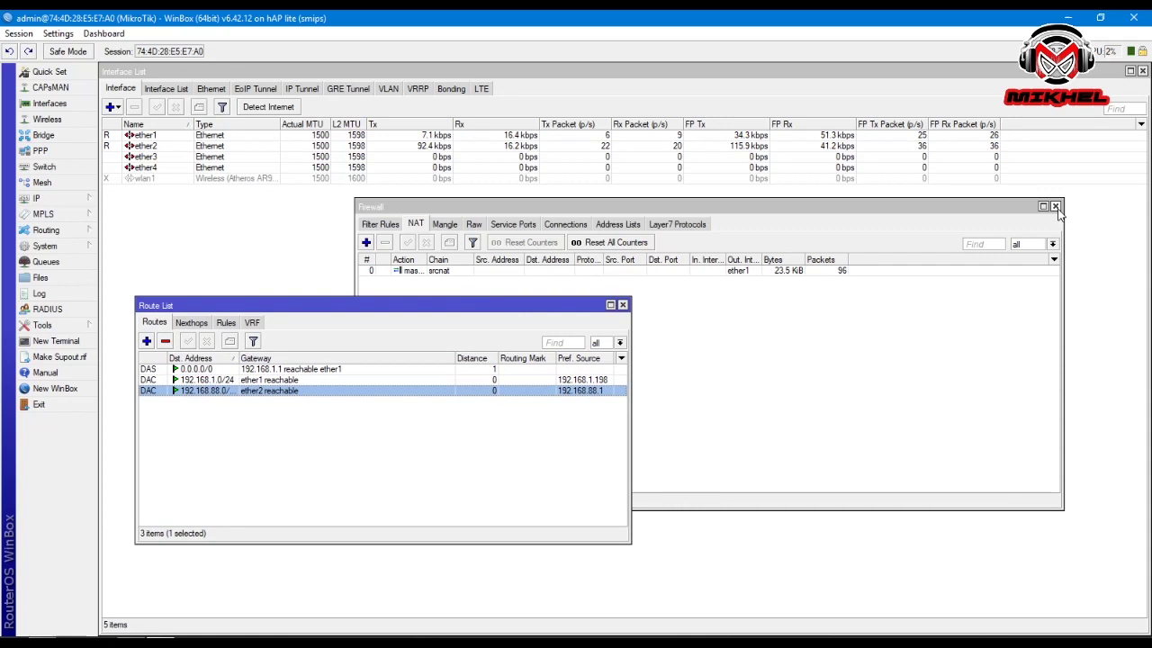
click(1056, 207)
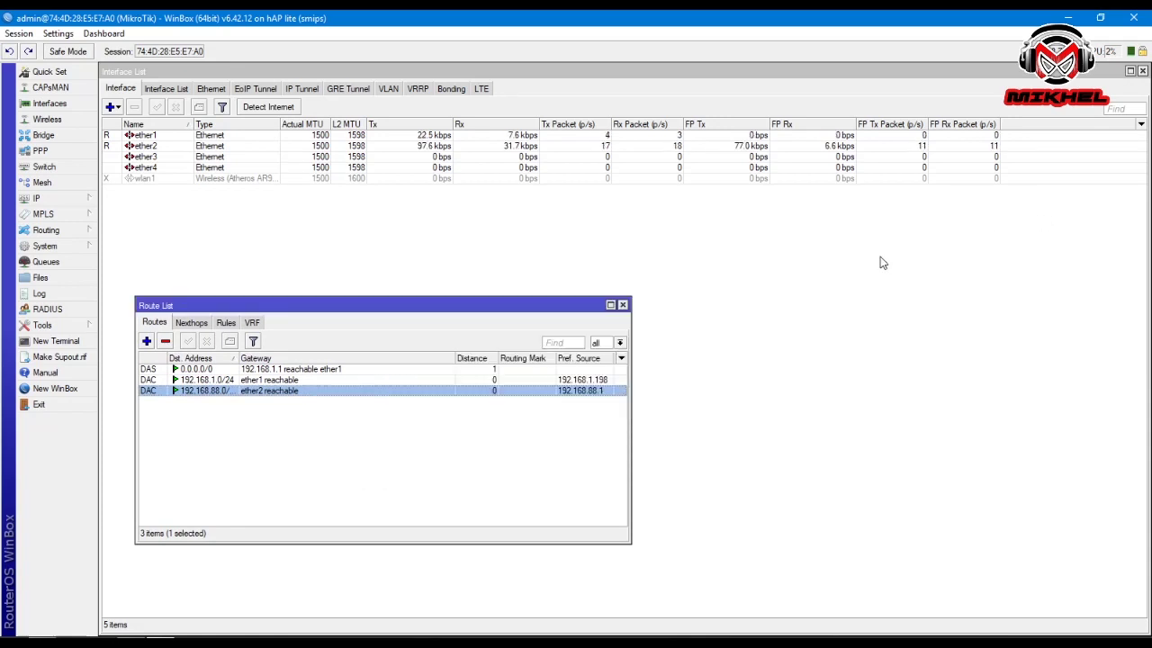
click(622, 305)
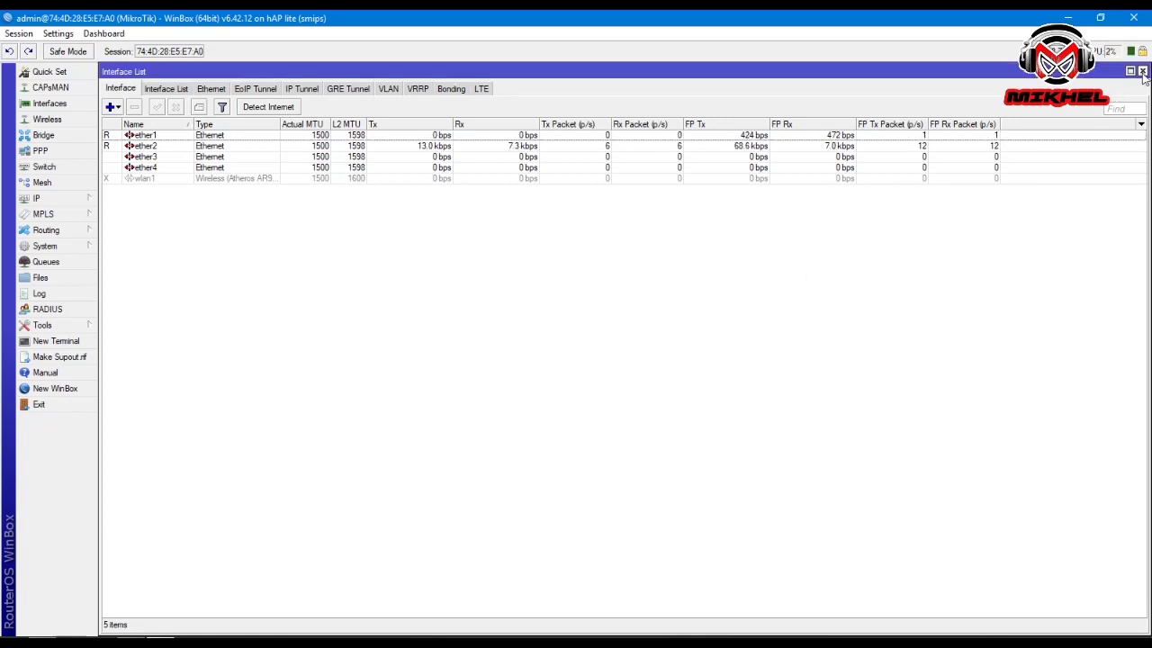
Close the interface list and clear any remaining windows from the WinBox workspace
click(1142, 72)
key(Escape)
key(Escape)
key(Escape)
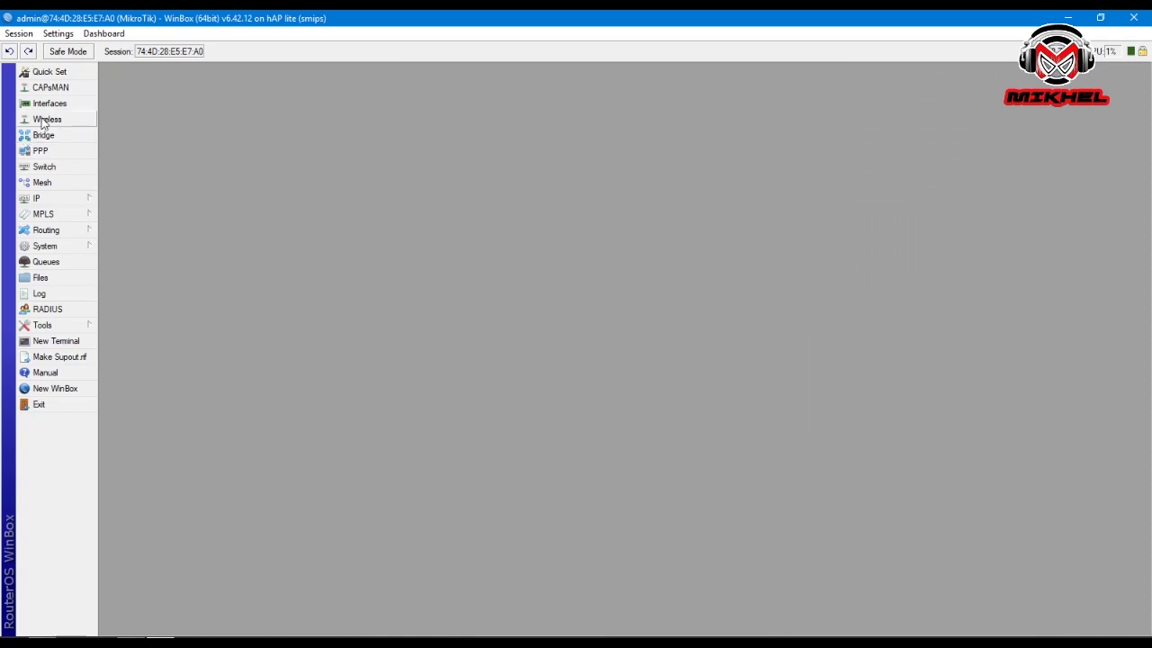
Reopen the interface list and compare the ether1 and ether2 entries
click(60, 119)
key(Escape)
click(64, 108)
click(229, 145)
click(216, 136)
click(216, 147)
click(216, 136)
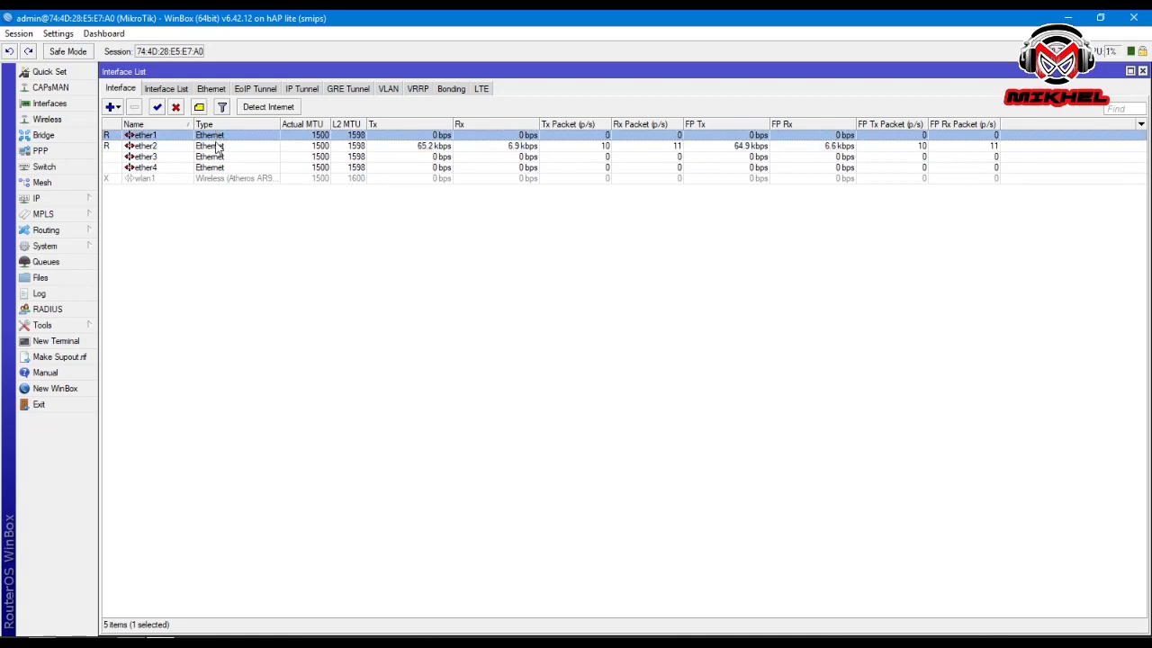
Review the ether2, ether3 and ether4 ports in the interface list, ending with ether2 selected
click(176, 146)
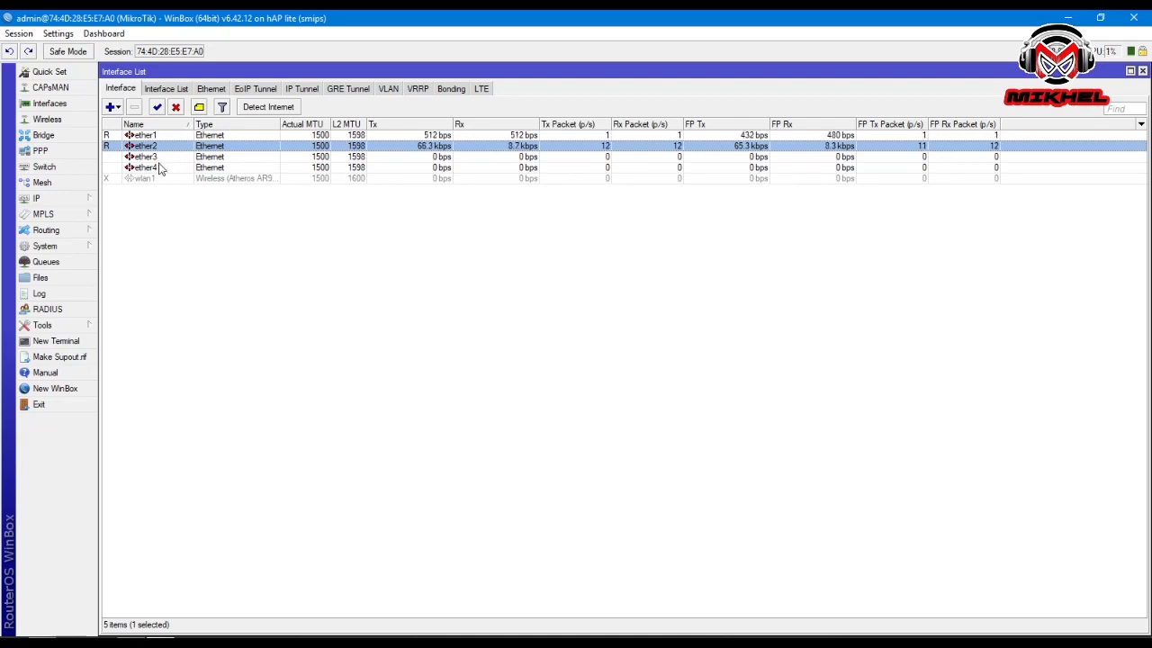
click(159, 158)
click(162, 148)
click(164, 159)
click(163, 166)
click(162, 146)
Open the IP address list, move it clear of the interface rows, and review the ether2 address entry
click(62, 198)
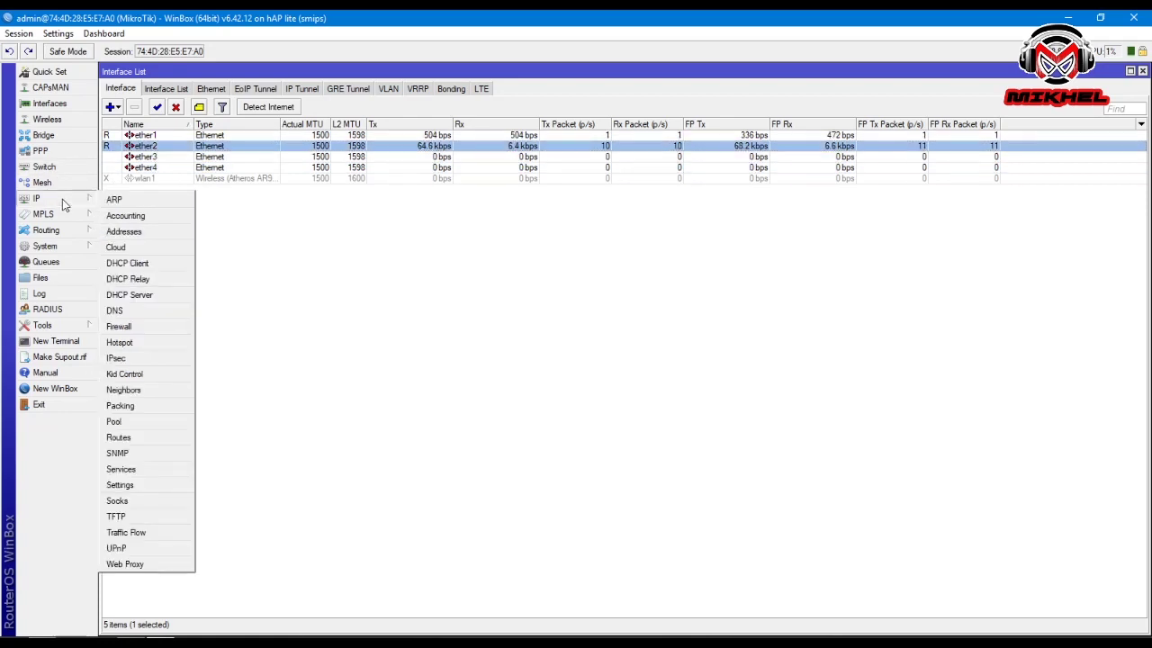
click(123, 231)
drag(950, 88, 836, 203)
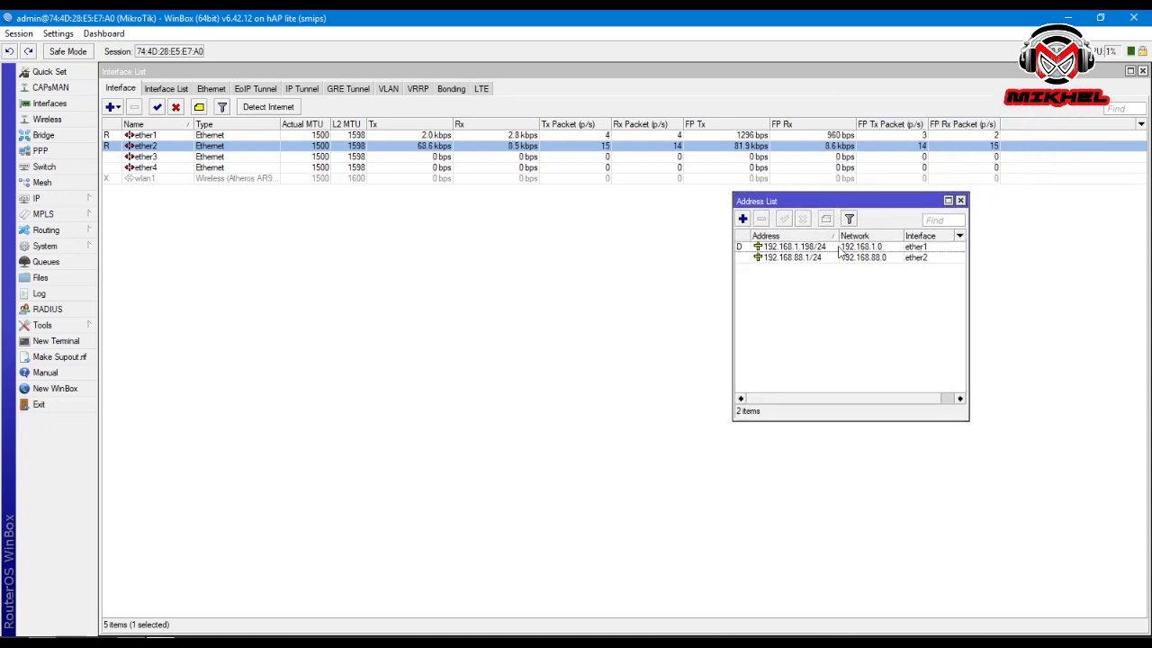
click(812, 260)
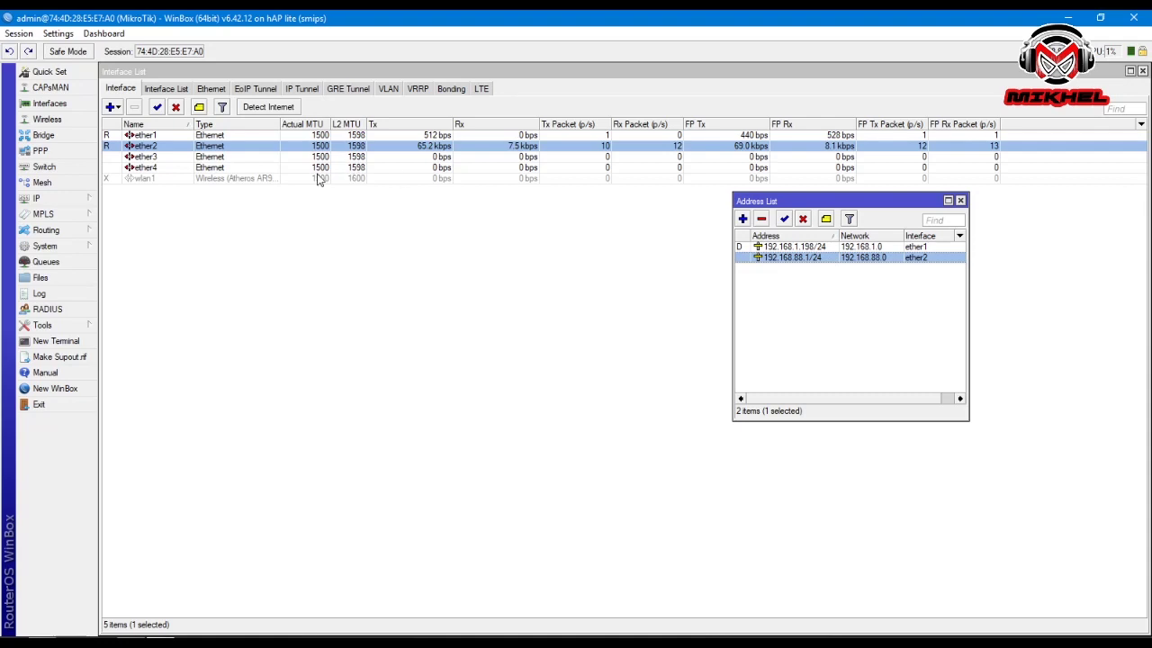
Open the DHCP server list, review the server on ether2, and place the window below the address list entries
click(63, 199)
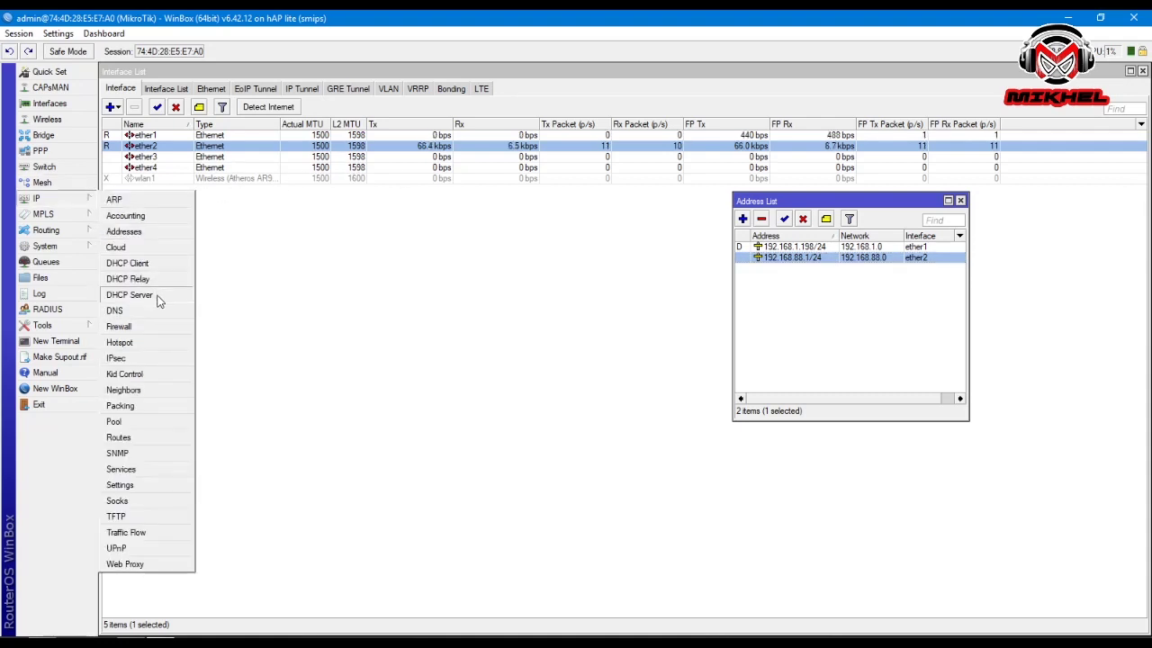
click(139, 295)
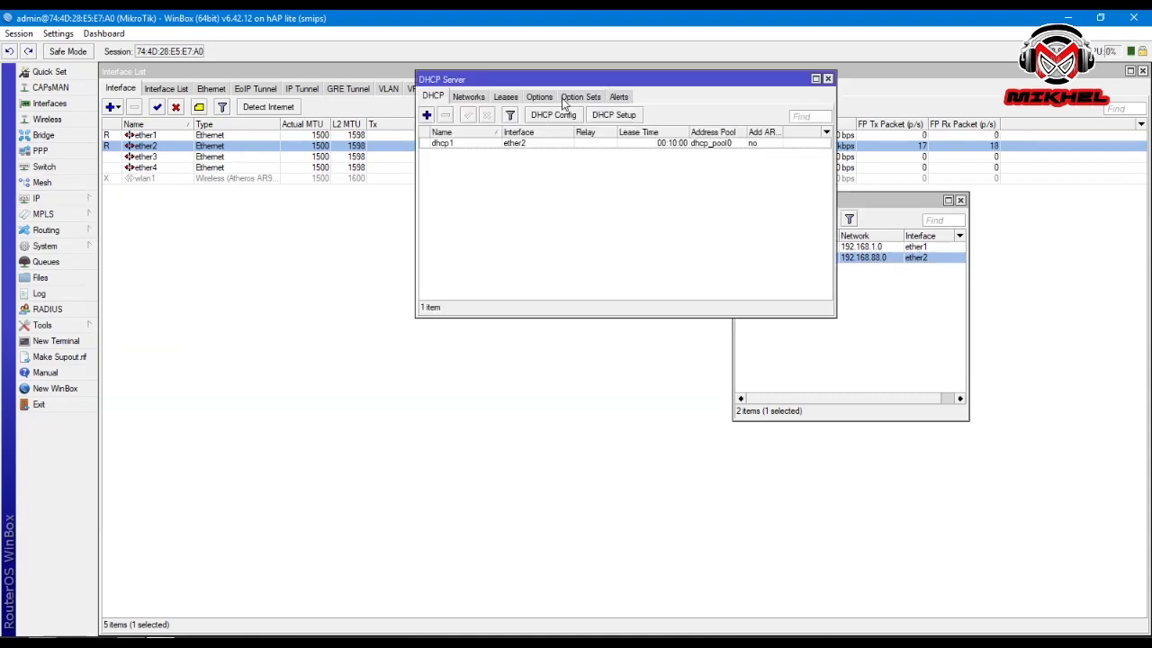
drag(558, 80, 373, 235)
click(349, 304)
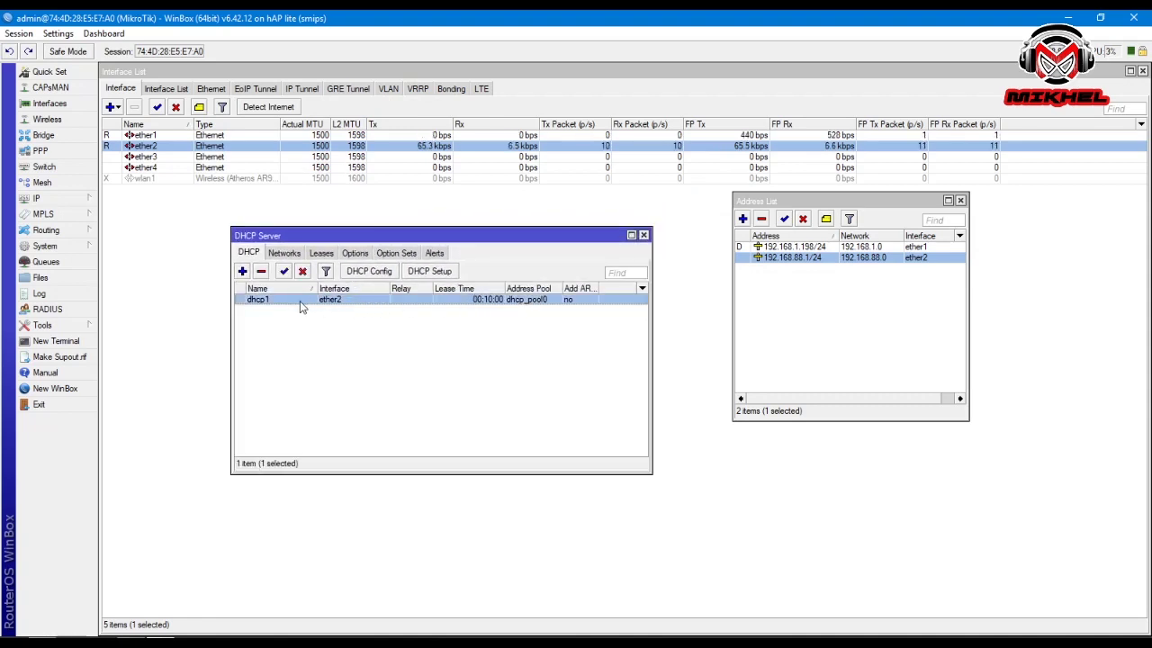
drag(492, 230, 962, 315)
Open the DNS settings and place them beside the DHCP server window to review the configured servers
click(54, 199)
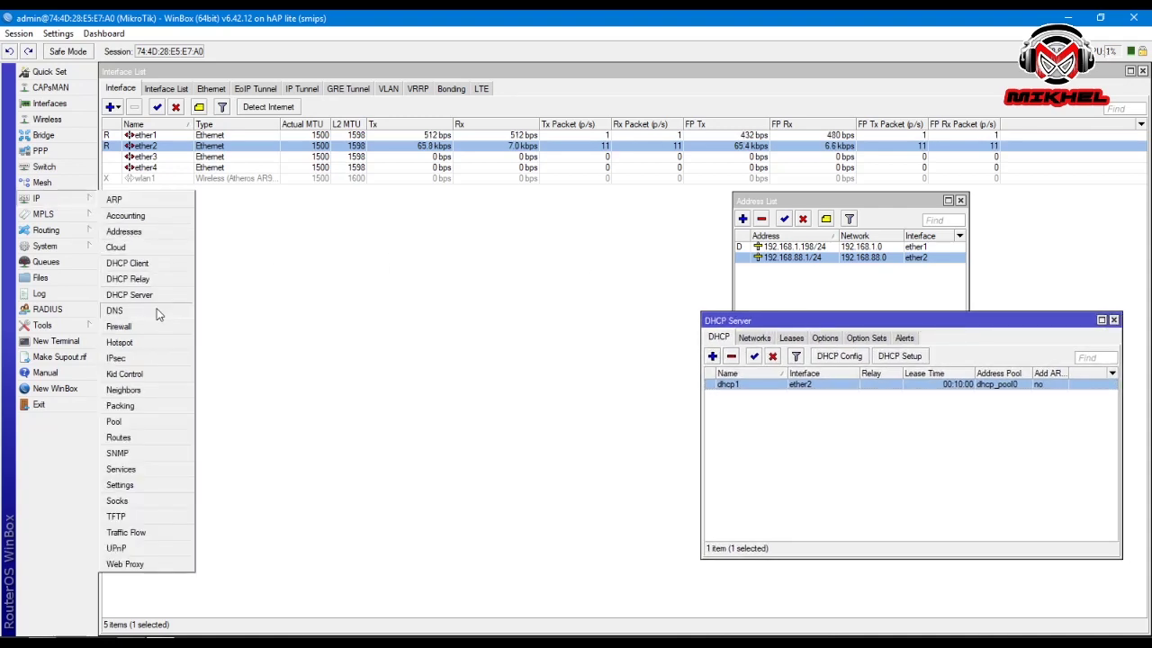
click(160, 311)
drag(269, 77, 554, 286)
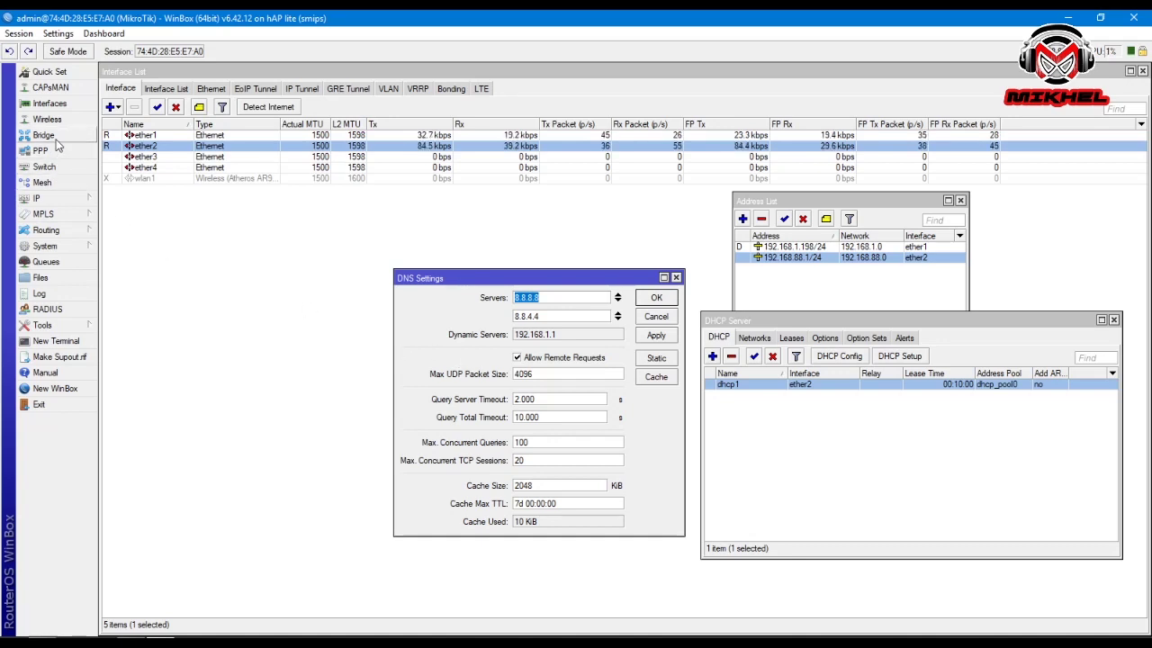
Open the router's identity settings and place the dialog beside the DNS settings for review
click(72, 246)
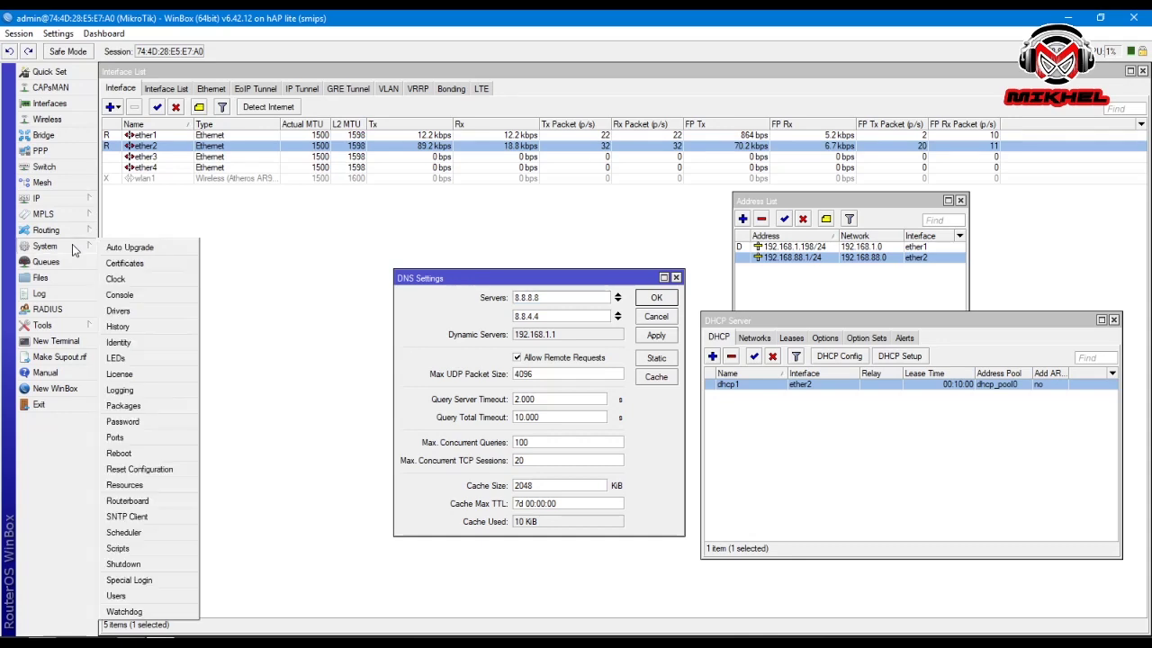
click(118, 342)
drag(639, 317, 303, 481)
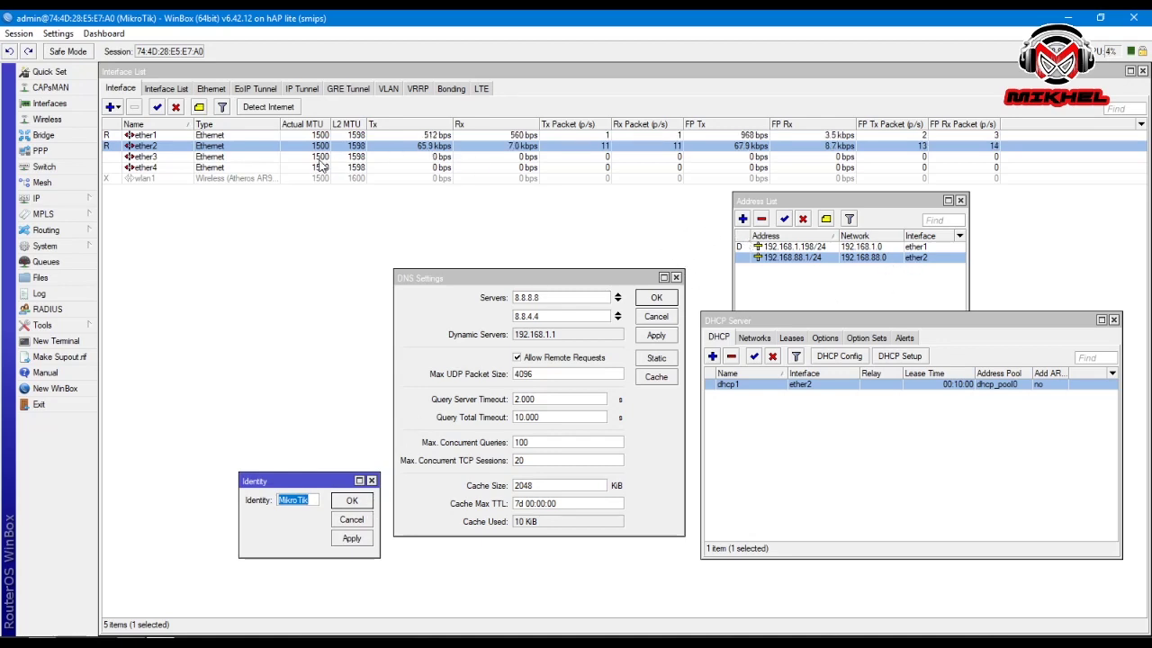
Select ether1 in the interface list, open the DHCP client list, and examine the ether1 client's address and status
click(142, 136)
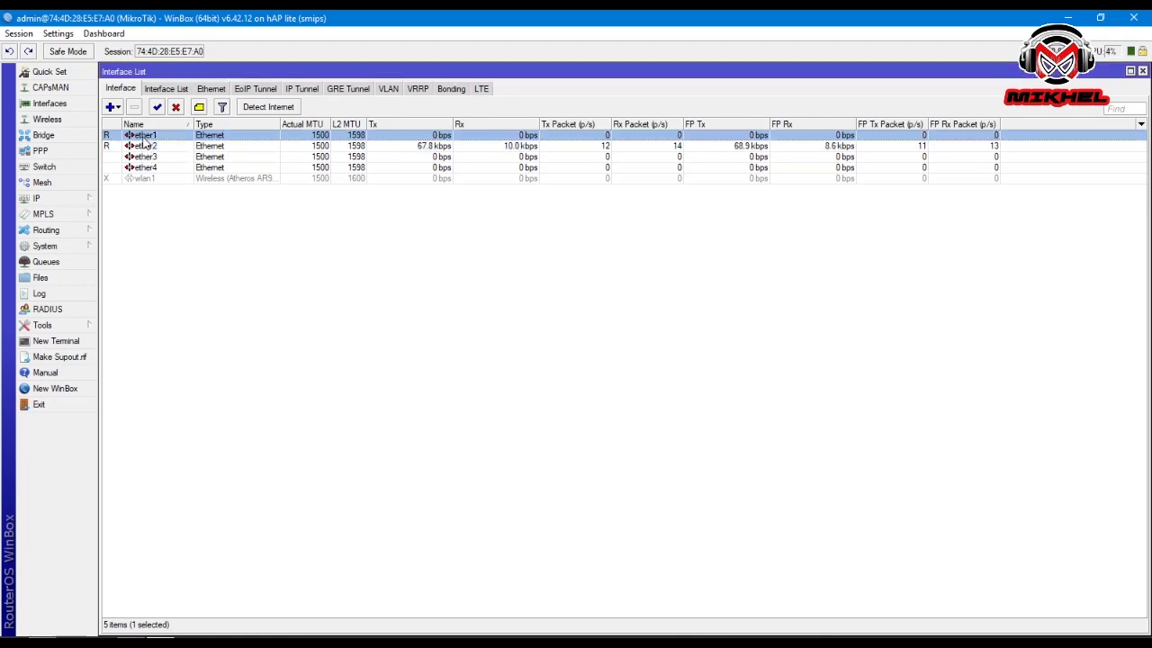
click(86, 198)
click(135, 263)
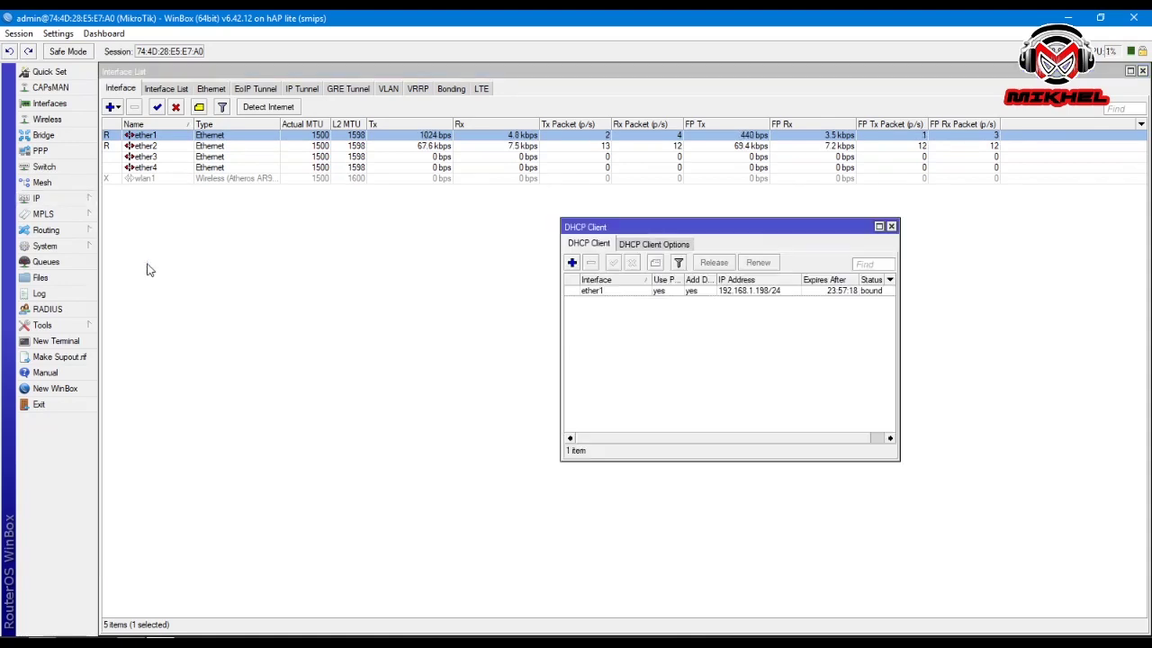
drag(711, 226, 832, 211)
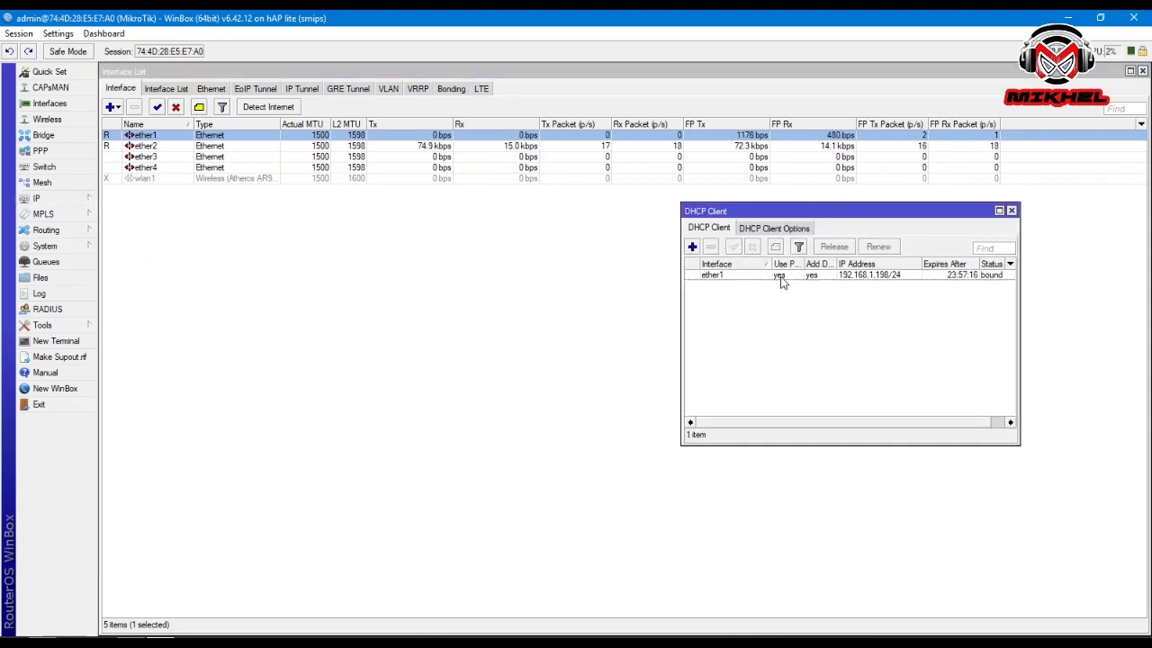
click(884, 280)
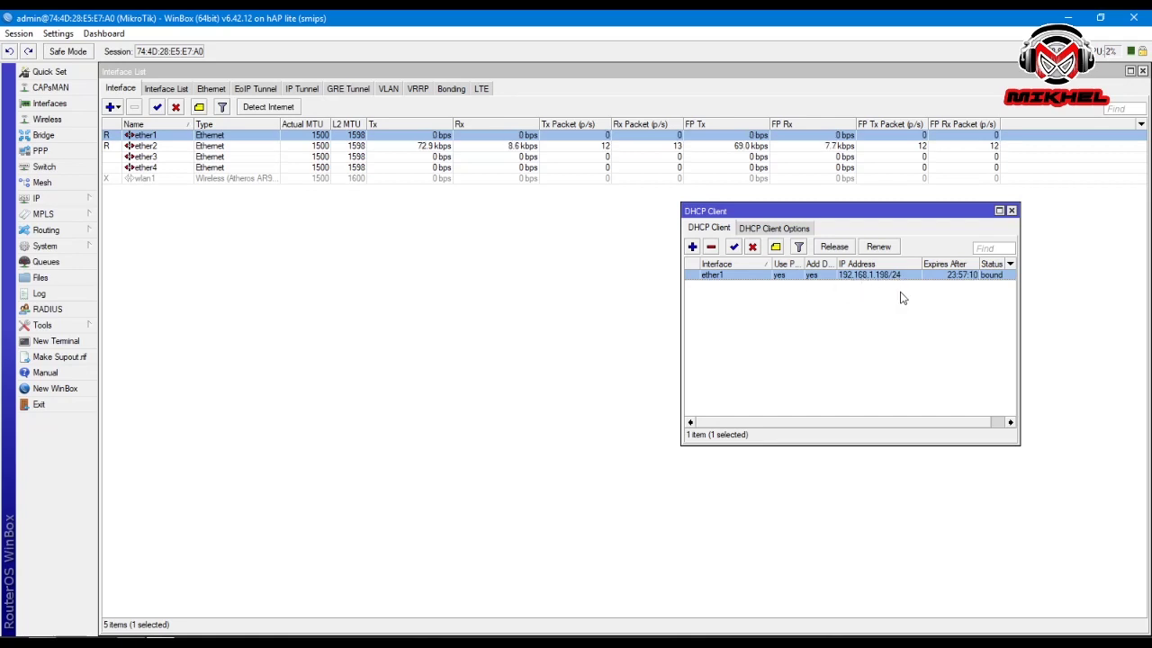
Reopen the DHCP client list and move its window away from the centre of the workspace
click(38, 198)
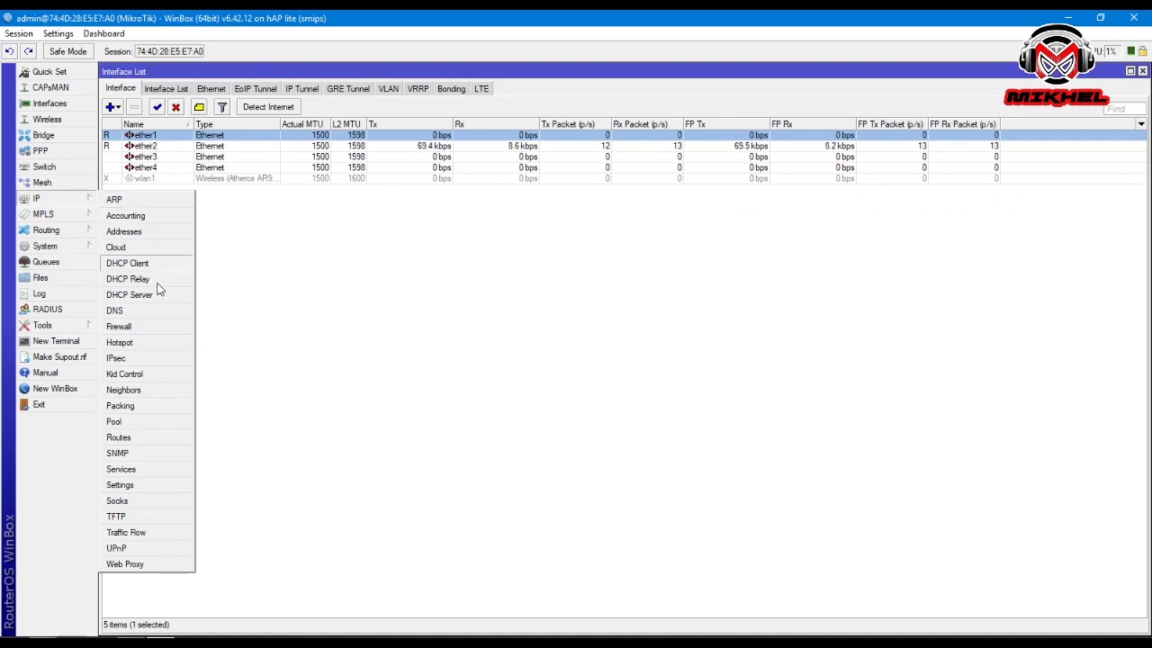
click(154, 262)
drag(921, 217, 1001, 203)
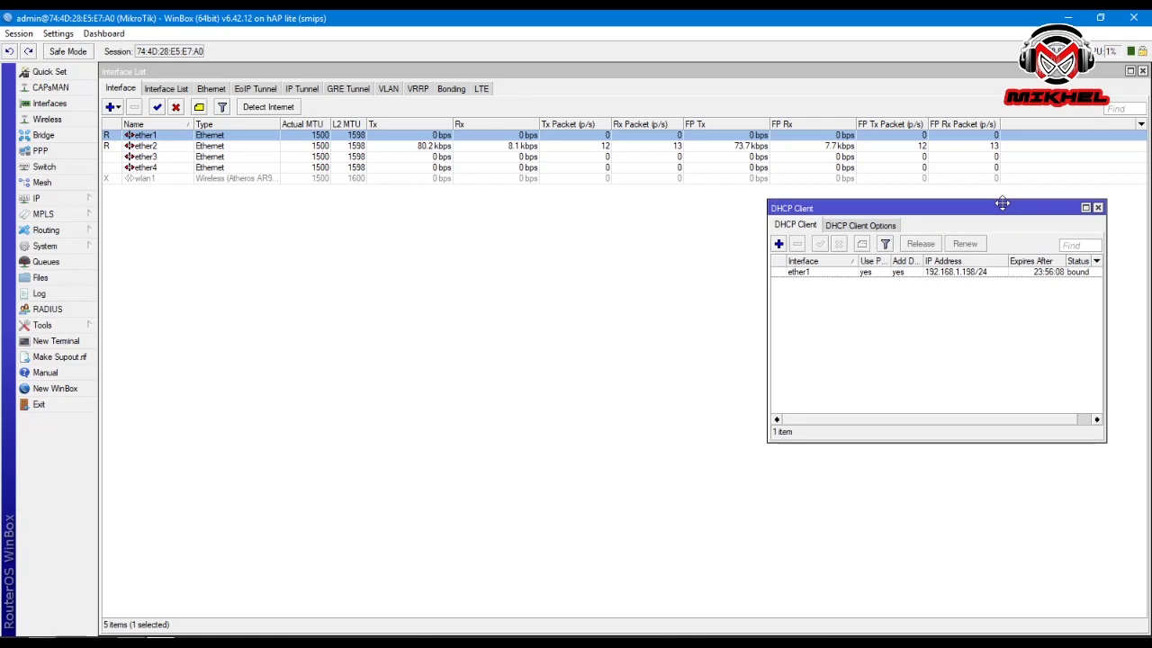
Open the firewall's NAT rules, open the srcnat rule on ether1, and review its general chain and outgoing interface settings
click(74, 203)
click(129, 327)
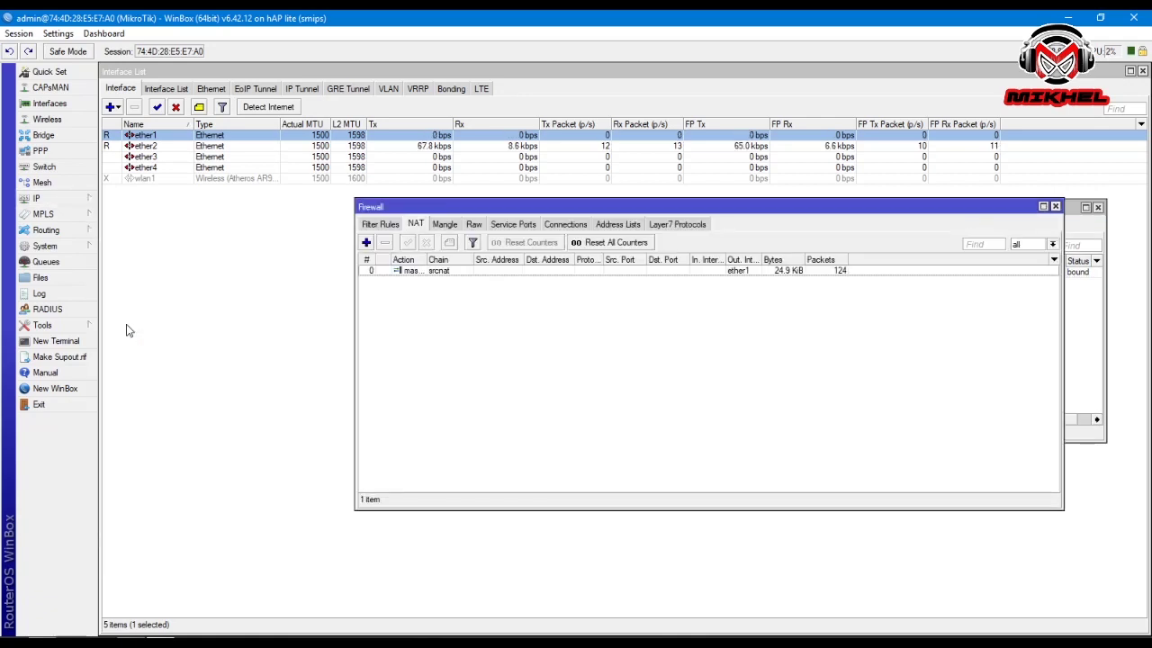
click(428, 272)
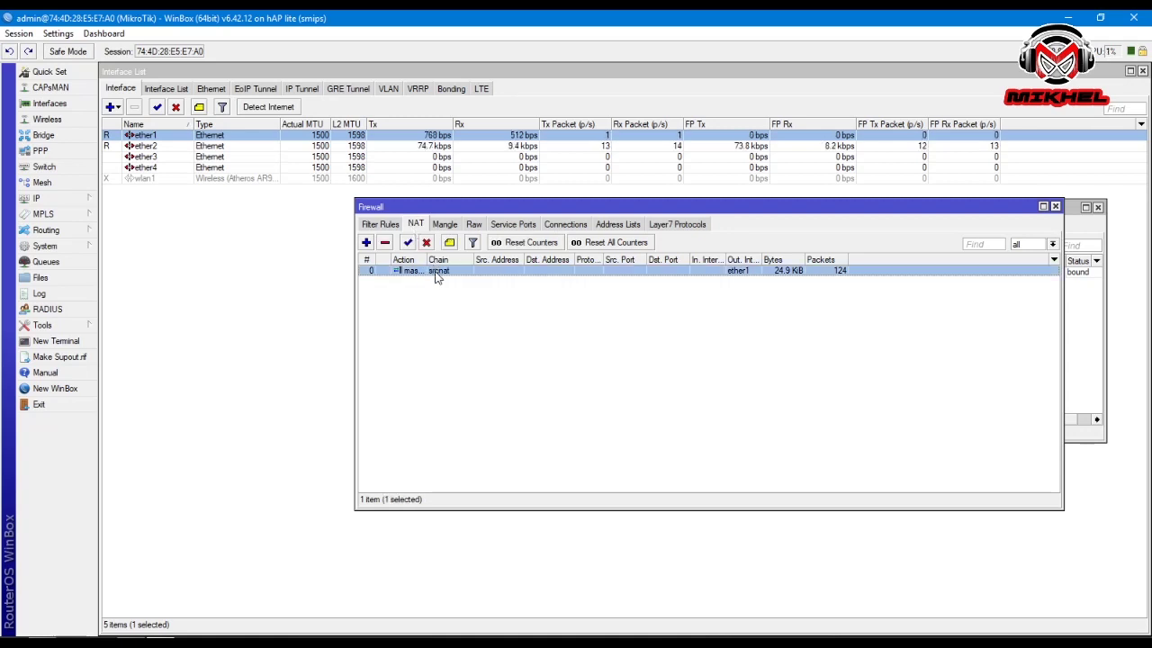
double_click(436, 276)
click(219, 115)
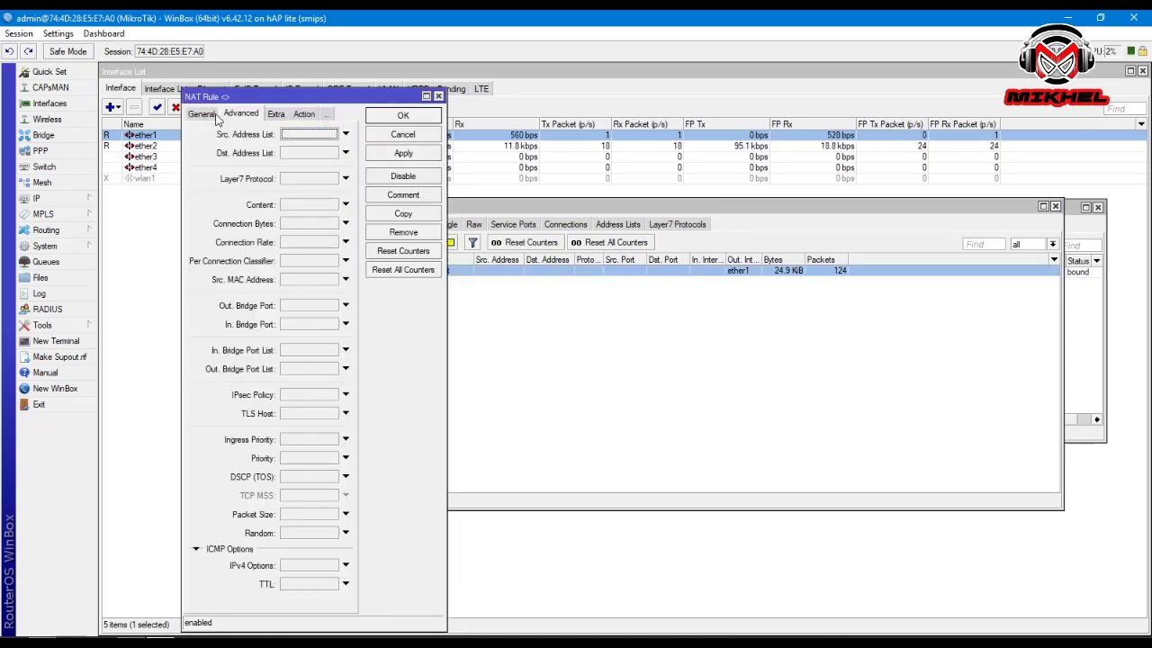
click(203, 114)
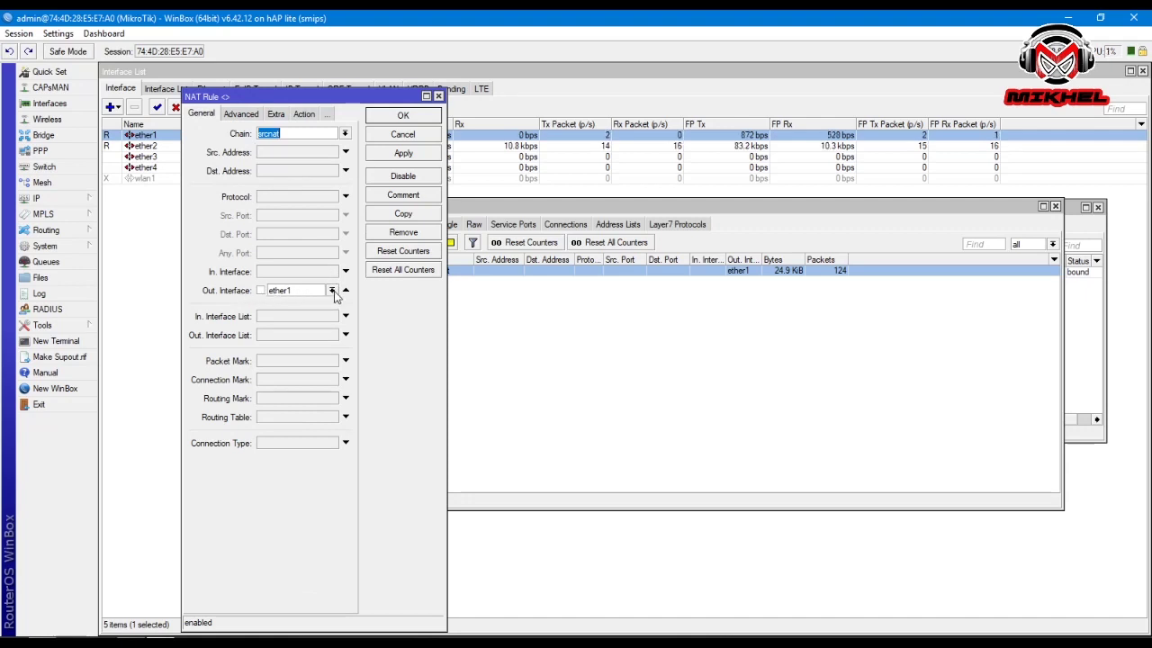
Review the NAT rule's masquerade action and close the rule without applying changes
click(301, 116)
click(293, 136)
click(292, 138)
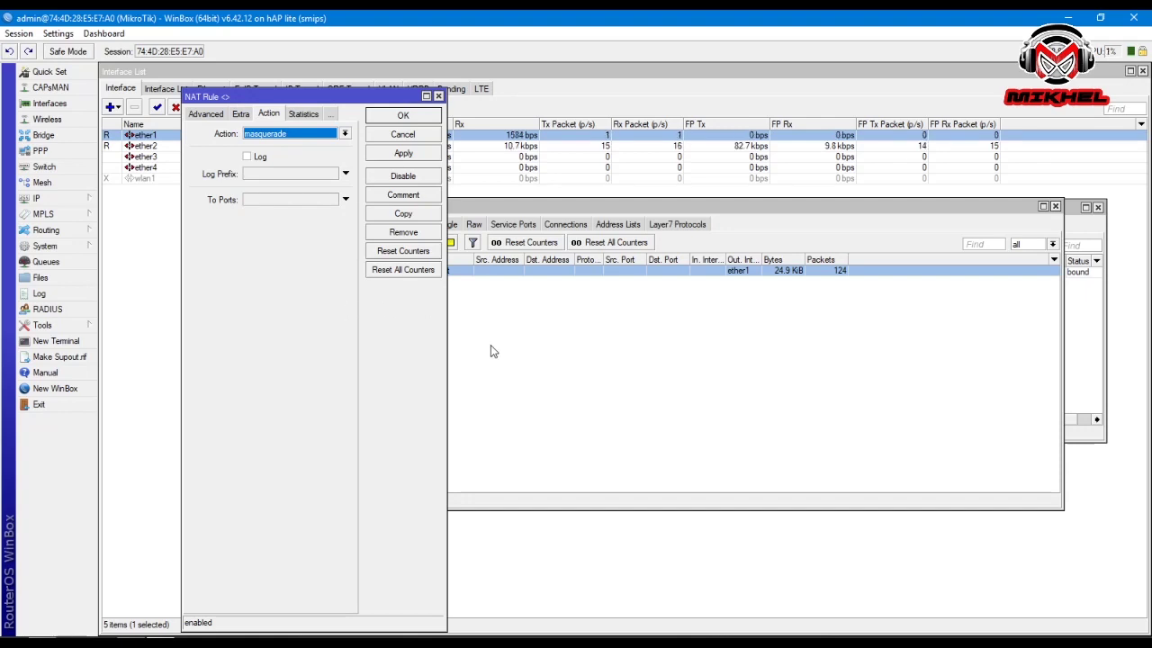
click(417, 137)
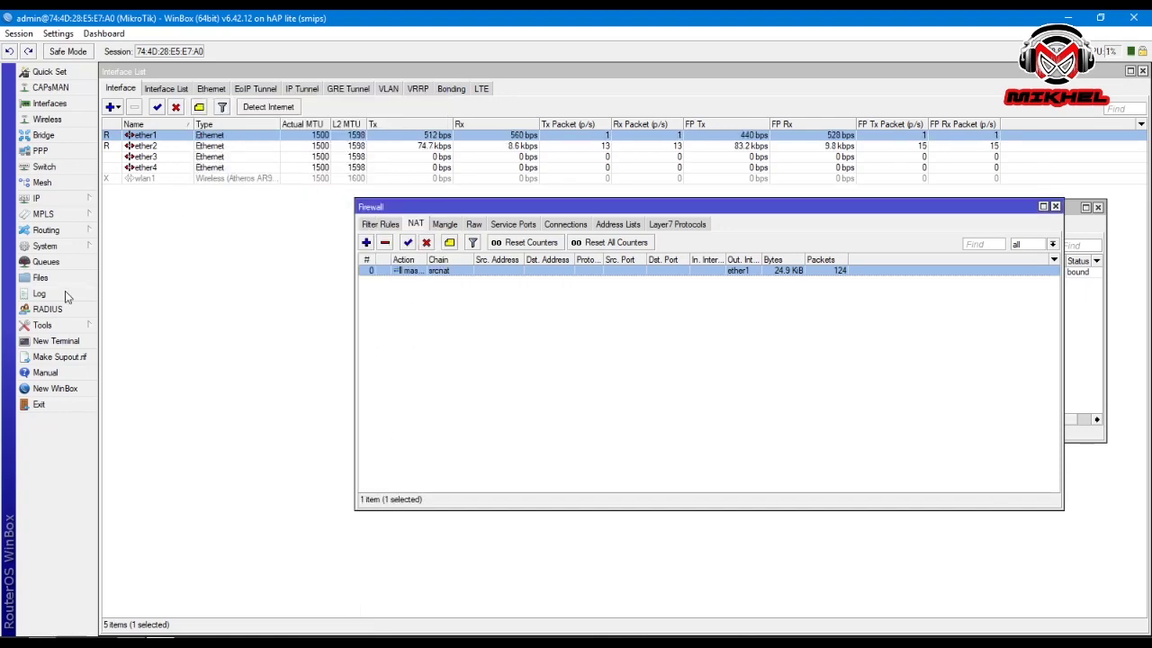
Open a new terminal, move it clear of the NAT rule details, and ping google.com from the router
click(56, 340)
drag(903, 281, 391, 288)
text(ping google.com)
key(Return)
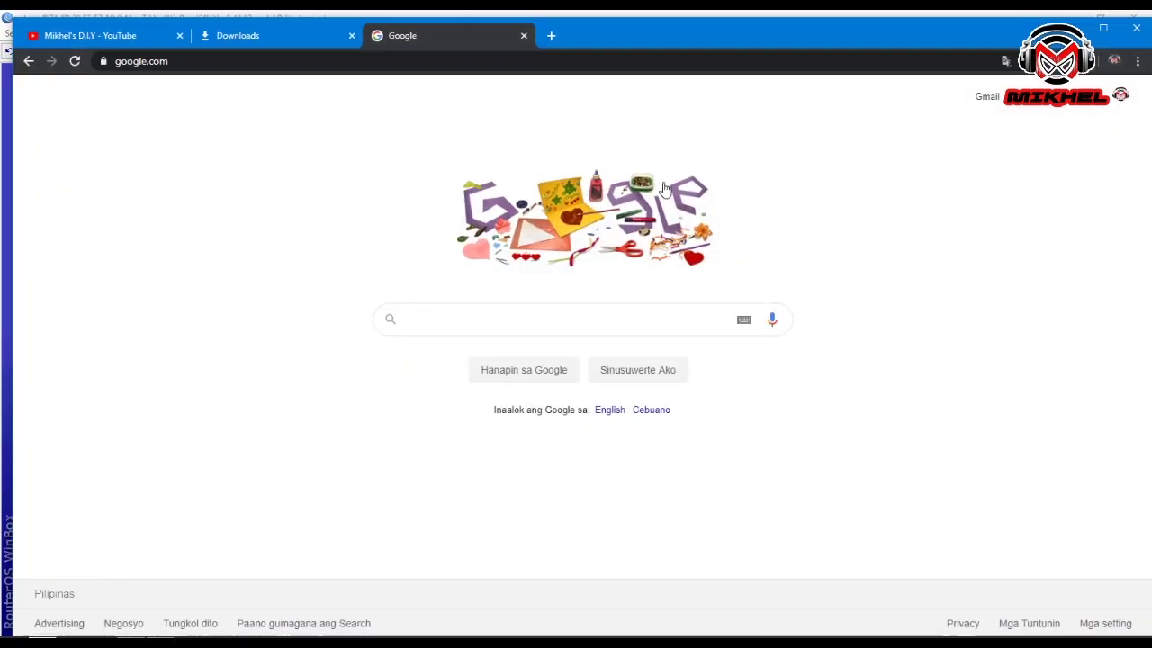
Switch to the Chrome browser, load mikrotik.com to test internet access, and open the WinBox options on its software download page
click(397, 61)
text(mikrotik)
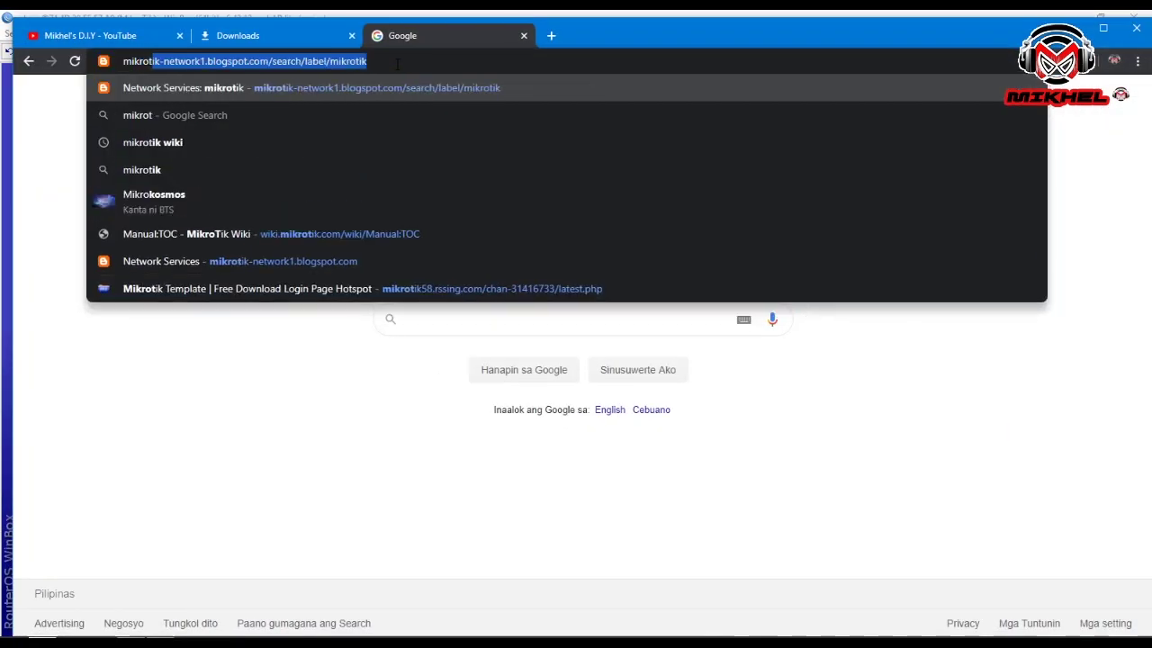
text(.com)
key(Return)
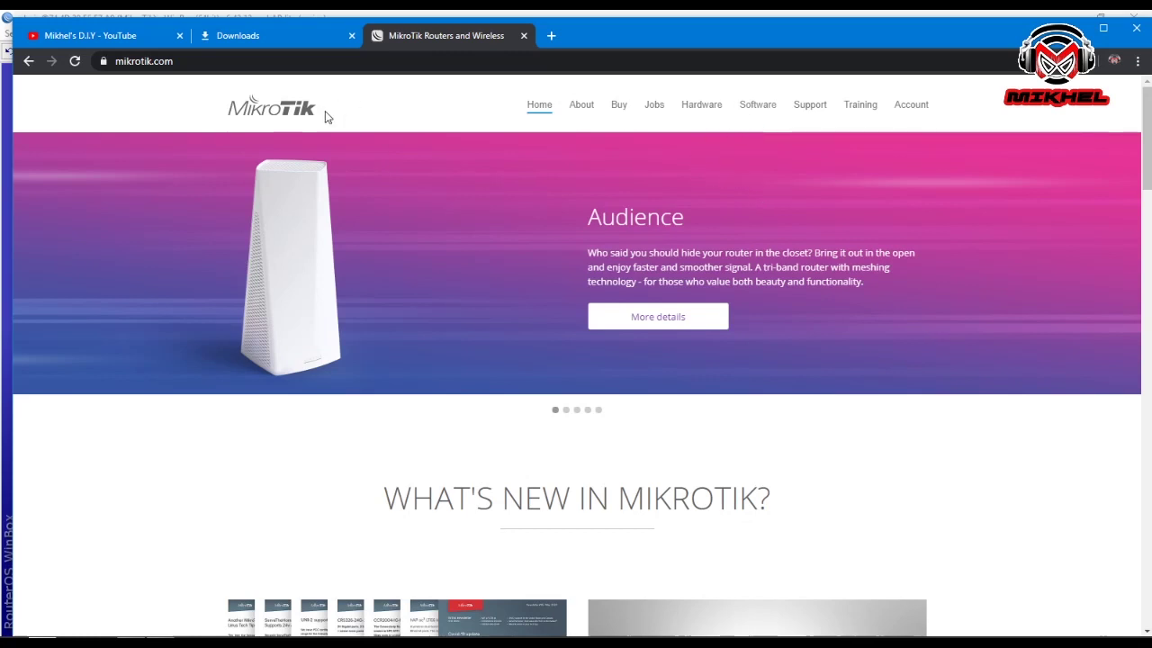
click(760, 108)
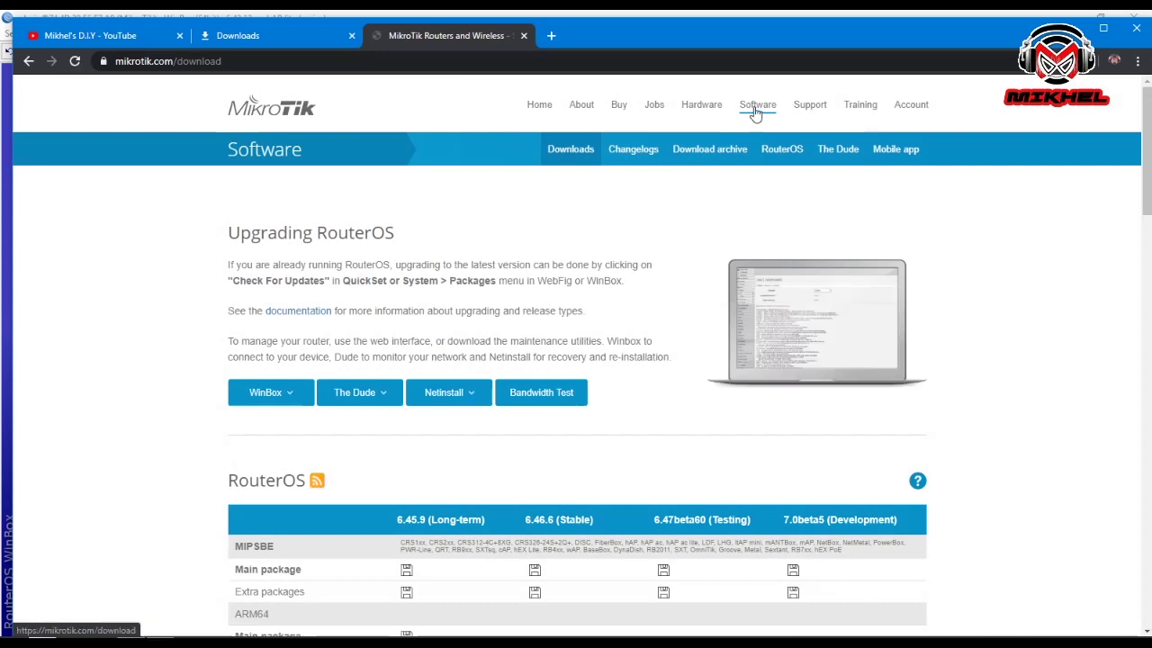
click(288, 401)
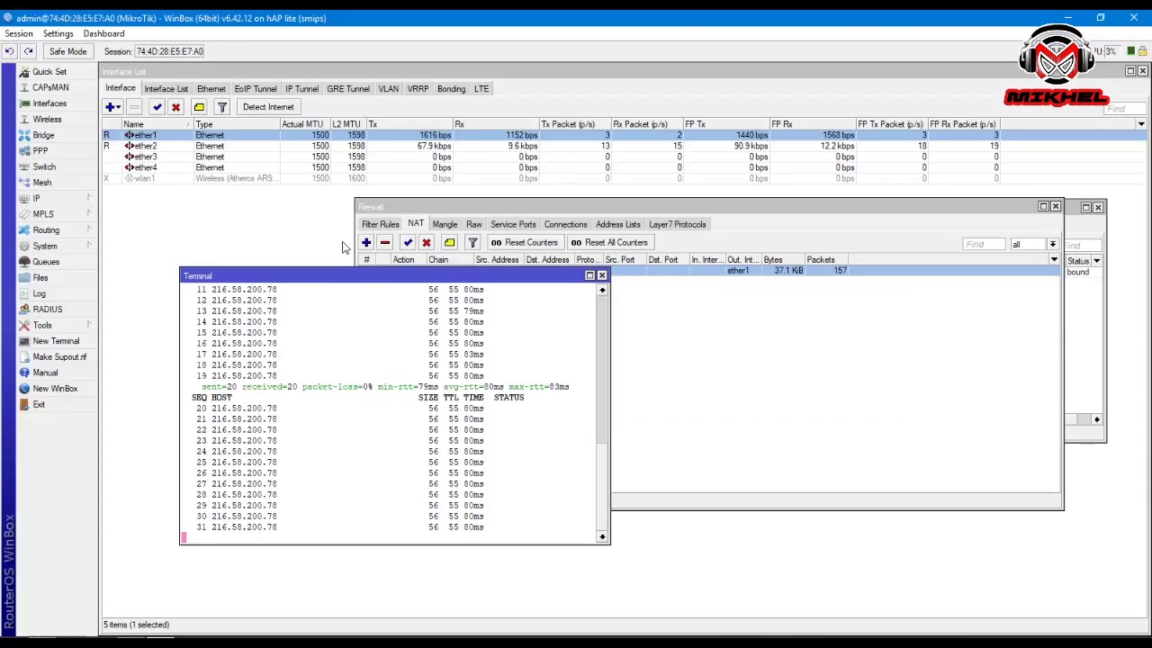
Return to WinBox and rearrange the firewall, DHCP client and terminal windows so their contents can be viewed together
click(775, 417)
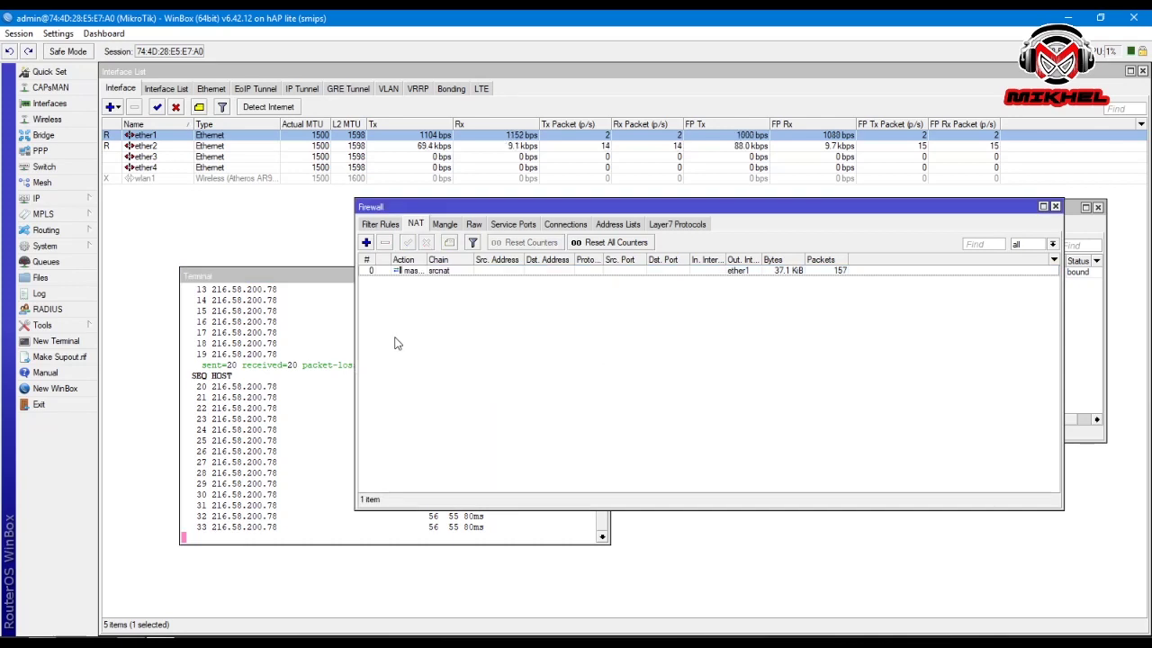
click(315, 291)
drag(459, 281, 411, 294)
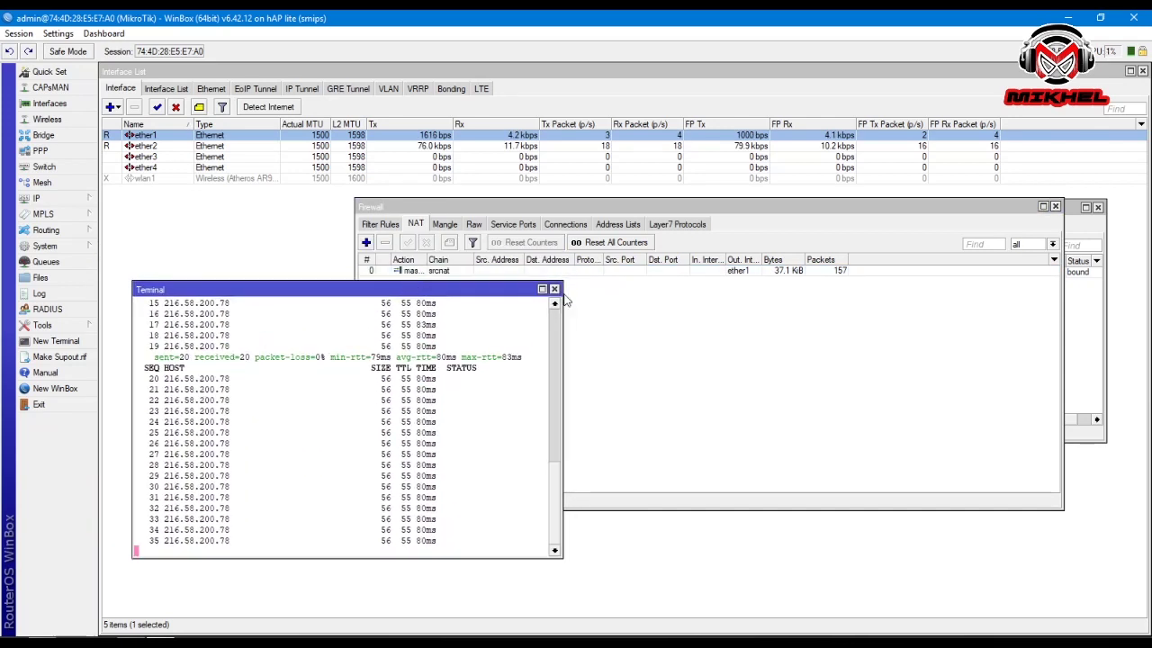
click(720, 363)
drag(994, 205, 891, 93)
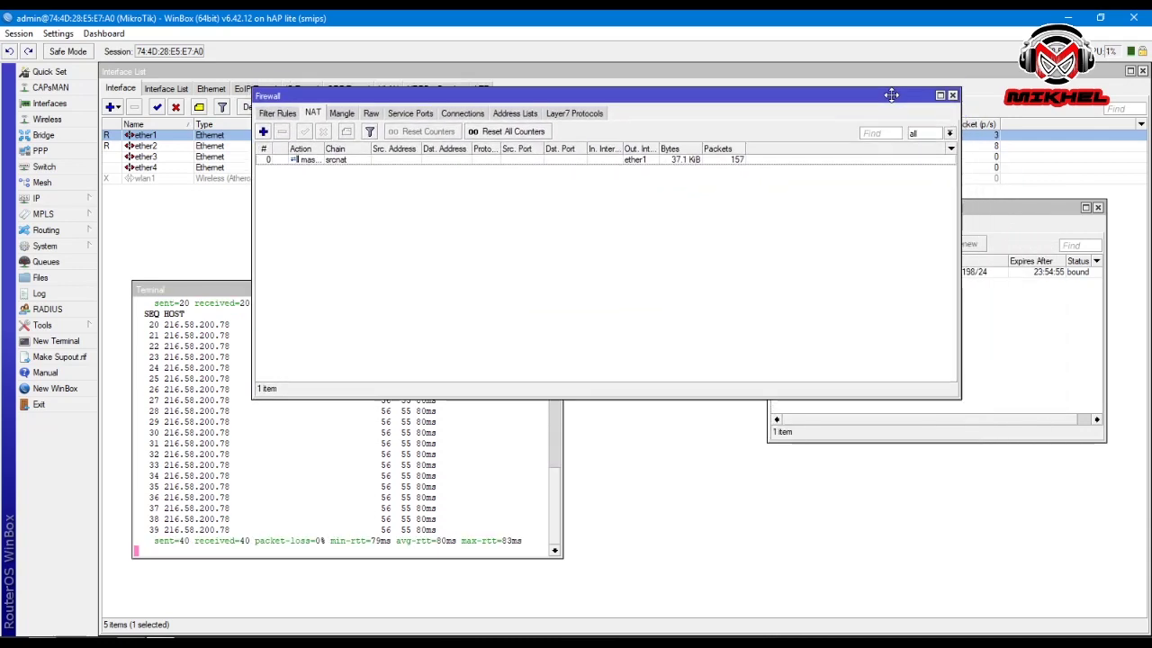
click(1079, 377)
drag(970, 213, 987, 332)
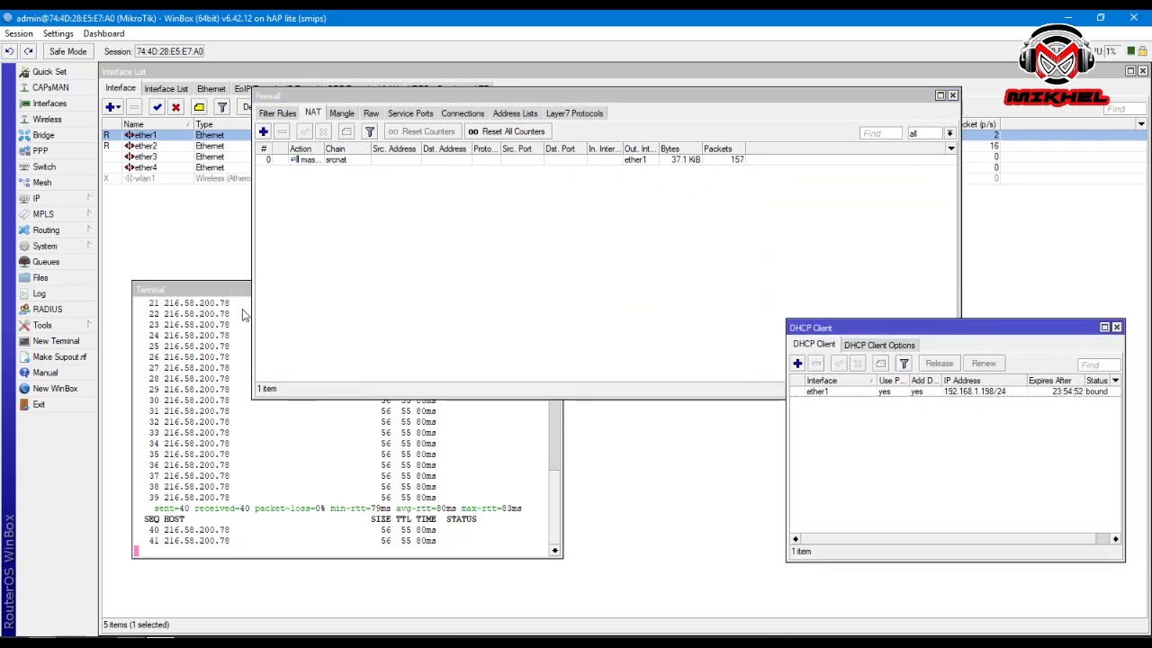
click(279, 312)
drag(321, 293, 447, 333)
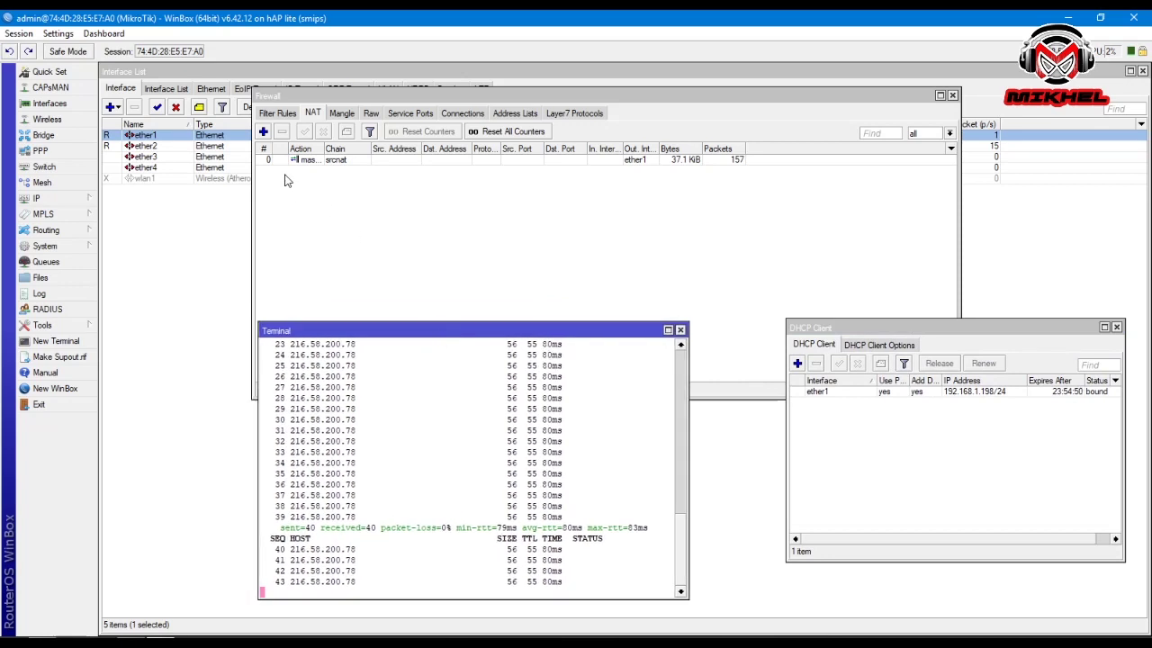
Clear the firewall, DHCP client and terminal windows from the WinBox workspace and select ether2 in the interface list
click(277, 112)
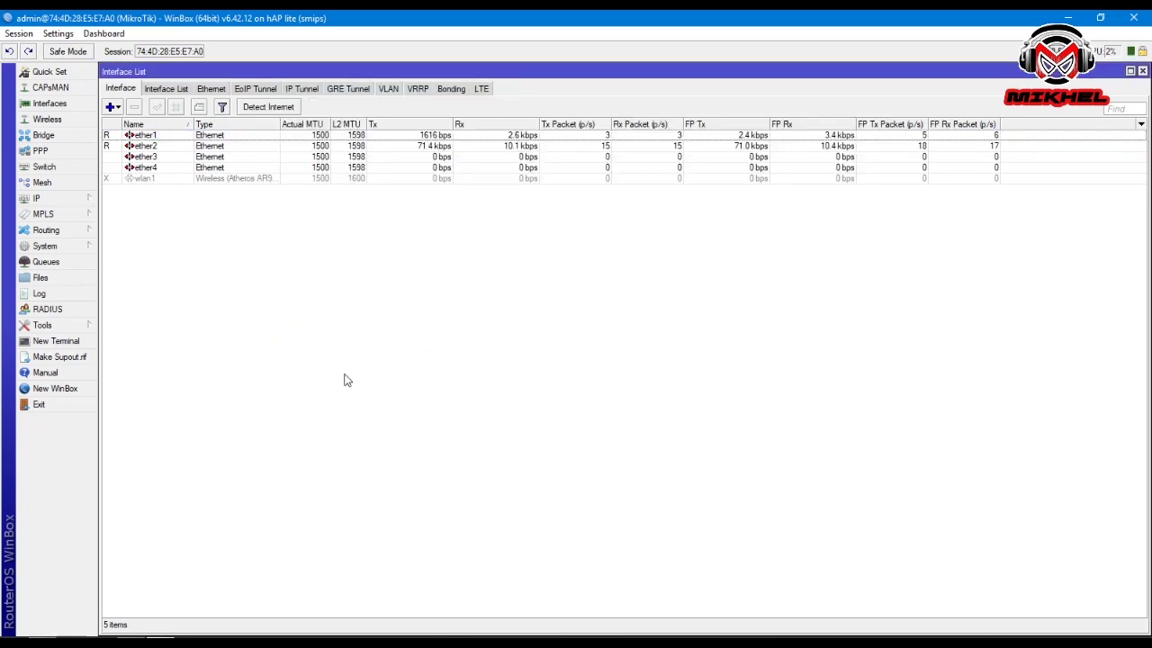
mouse_move(160, 641)
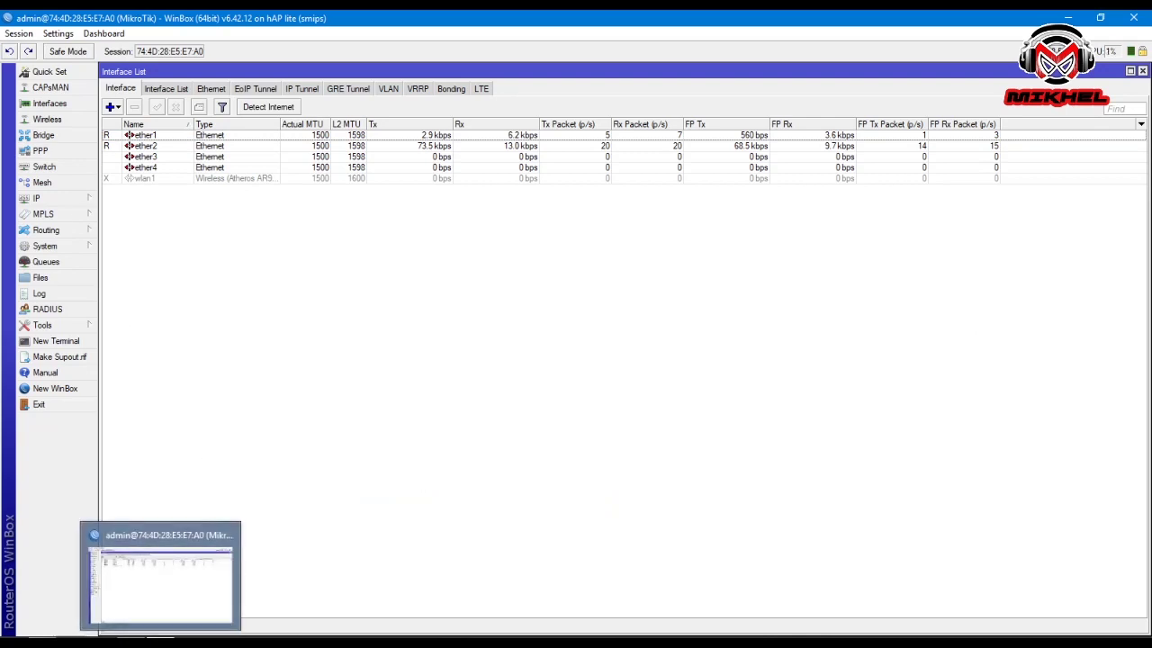
click(170, 603)
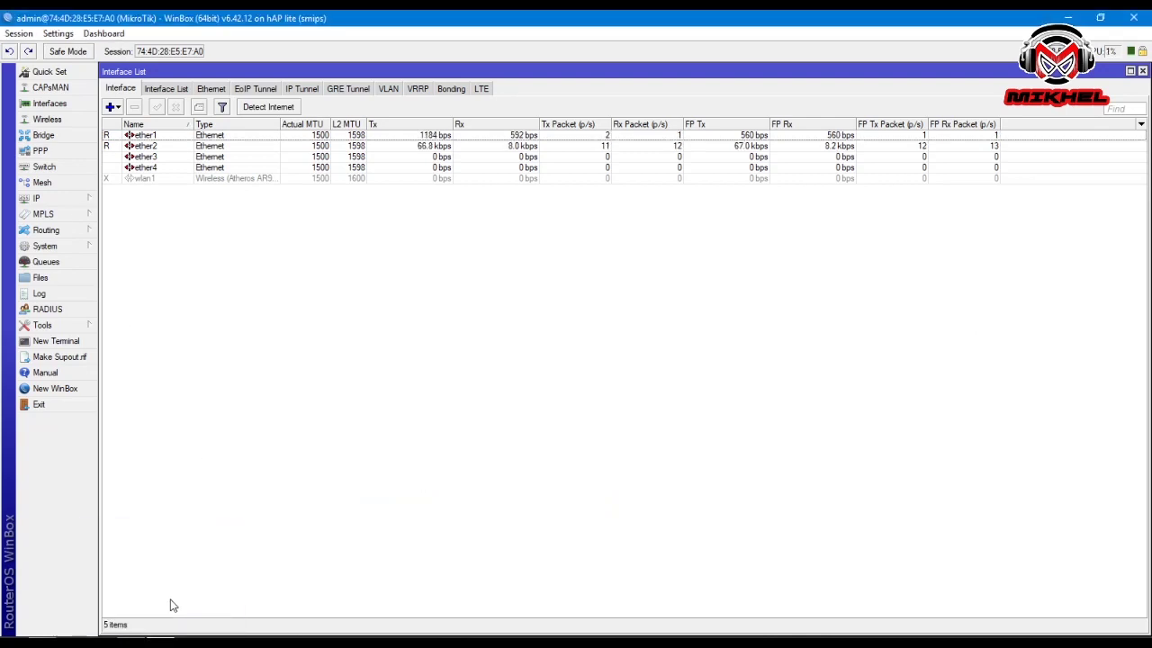
mouse_move(165, 641)
click(167, 610)
click(194, 147)
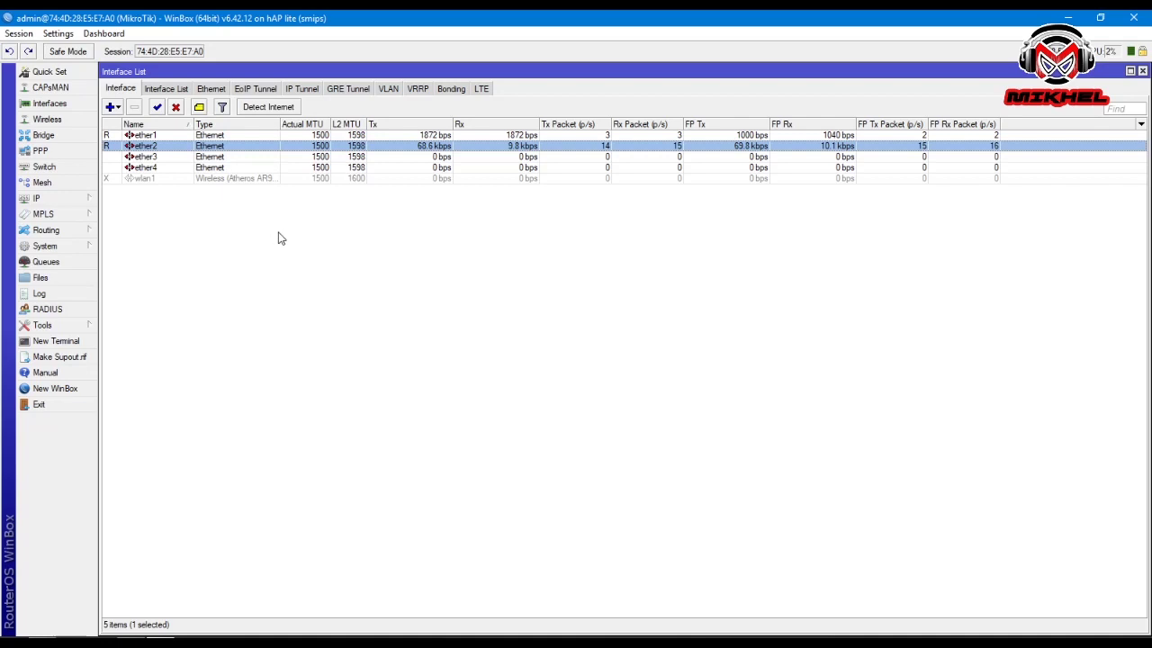
Open the IP firewall configuration at its mangle rules
click(63, 199)
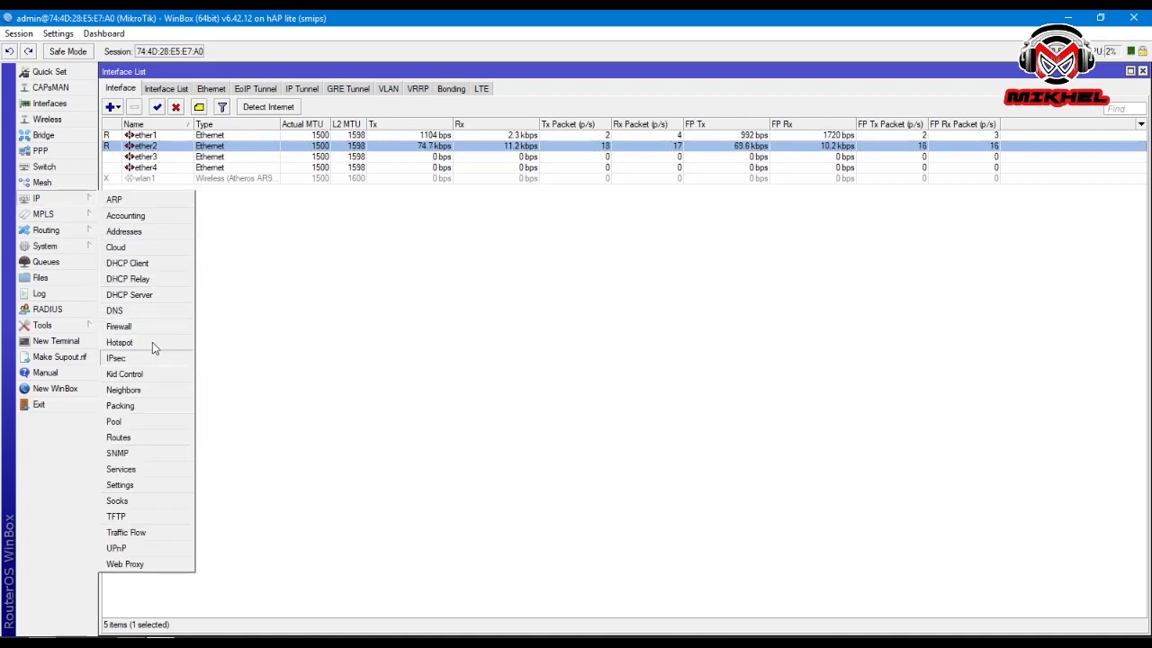
click(59, 200)
click(119, 325)
click(351, 118)
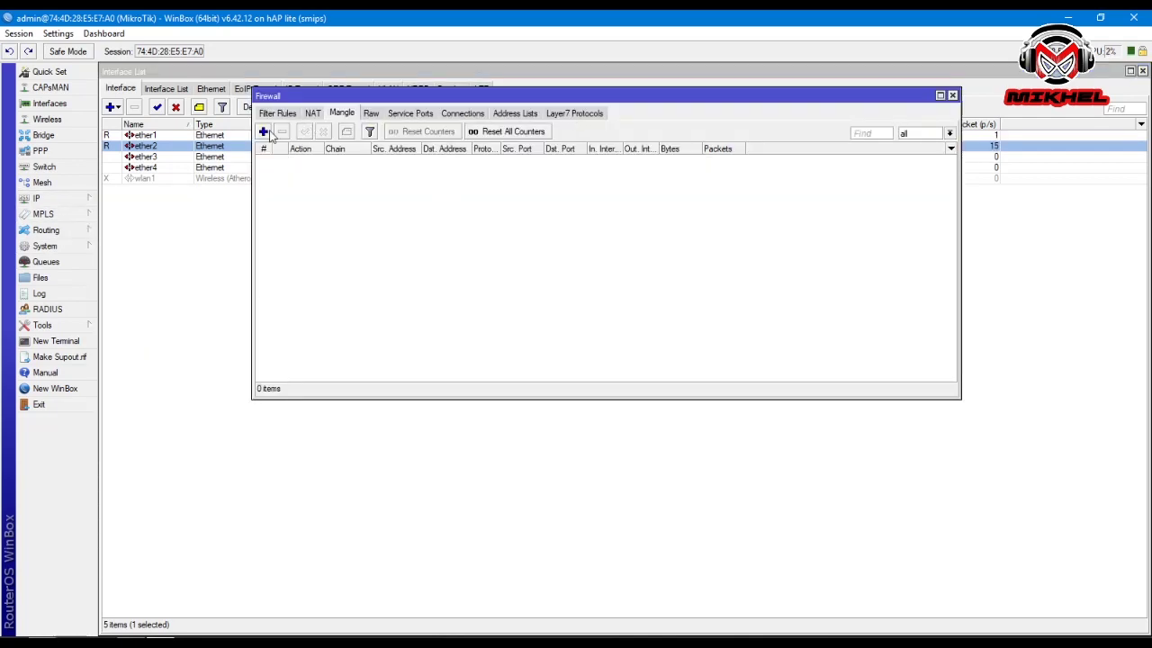
Review a new mangle rule's general and advanced matching options, cancel the rule, and move the Firewall window below the interface list
click(265, 132)
click(491, 104)
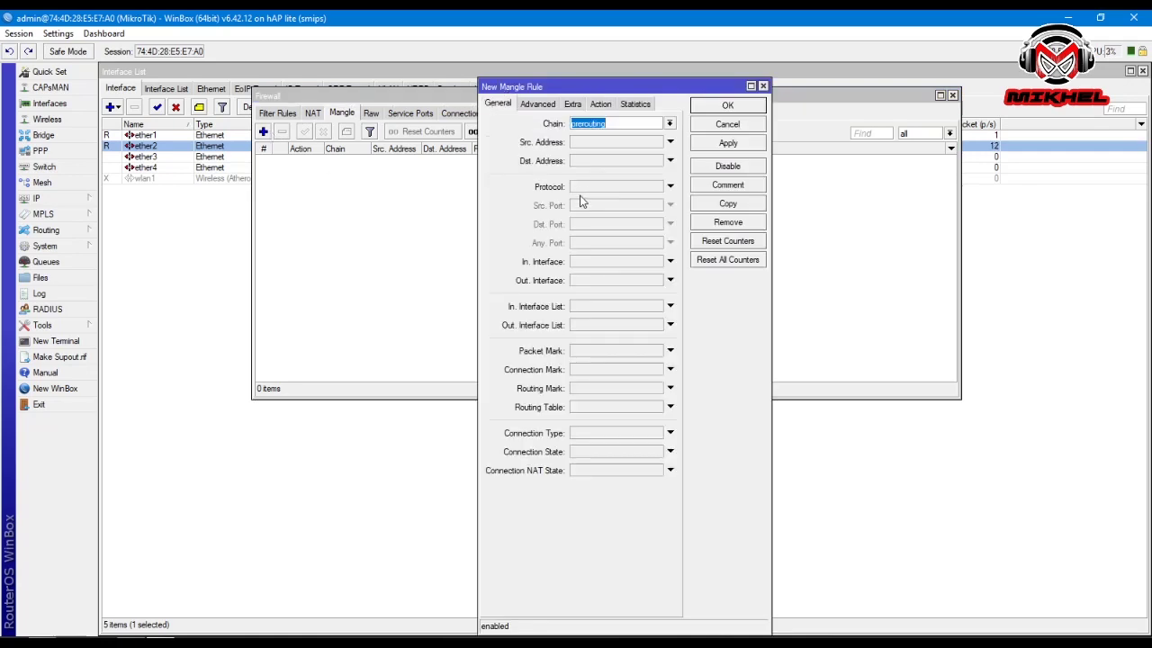
click(547, 105)
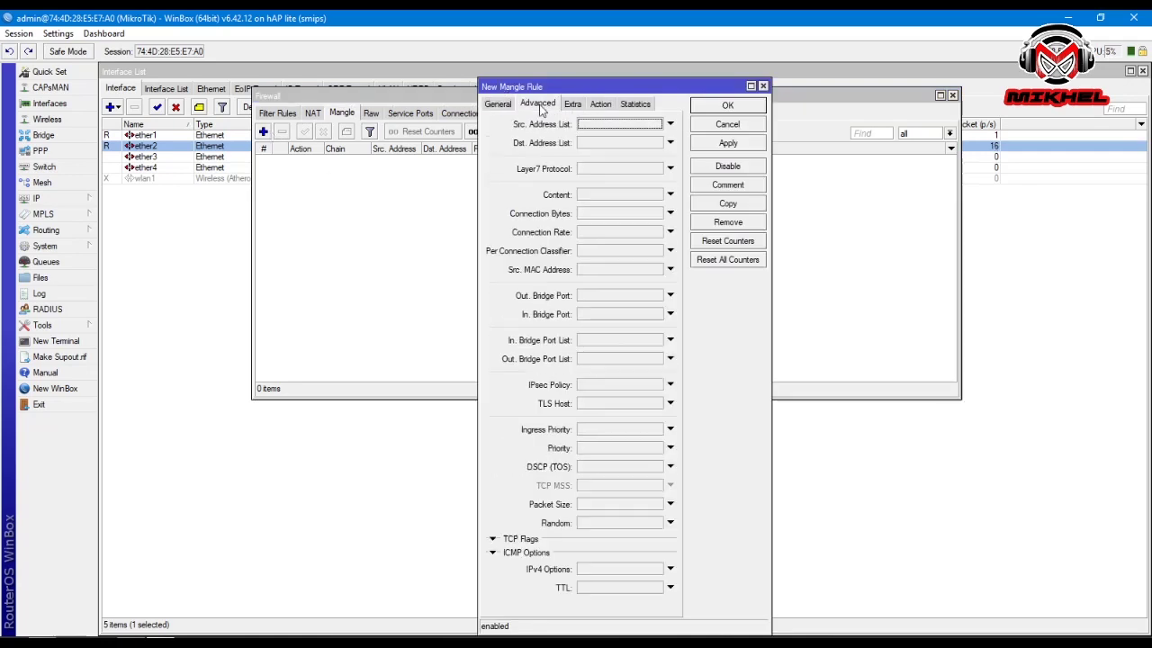
click(594, 220)
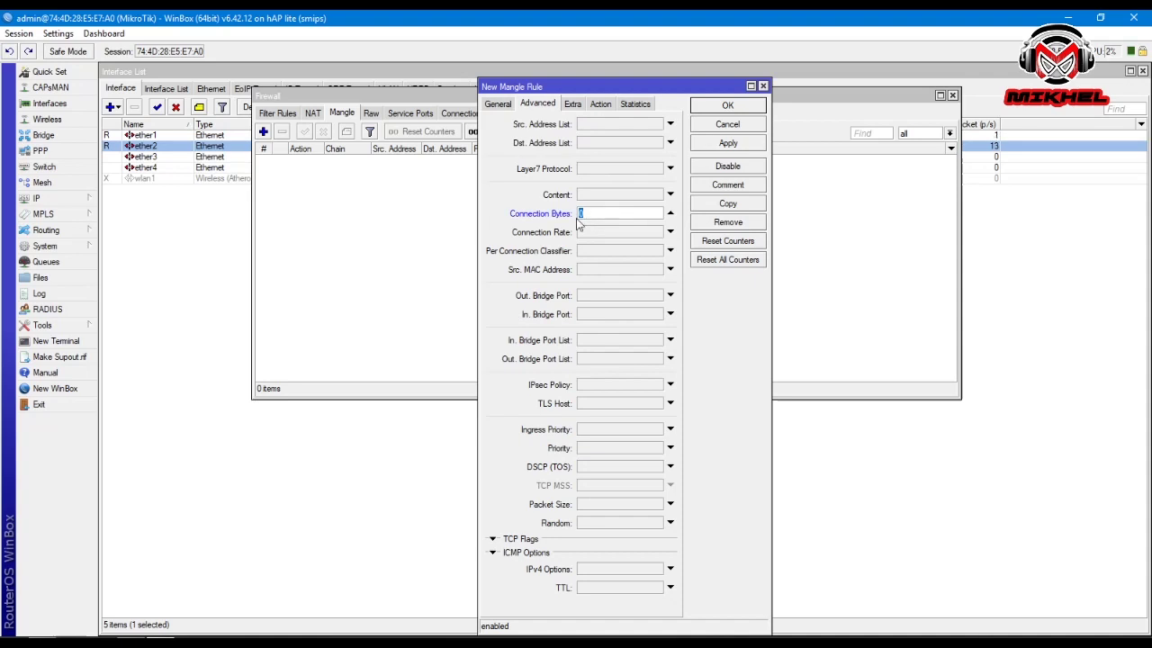
double_click(615, 218)
click(725, 126)
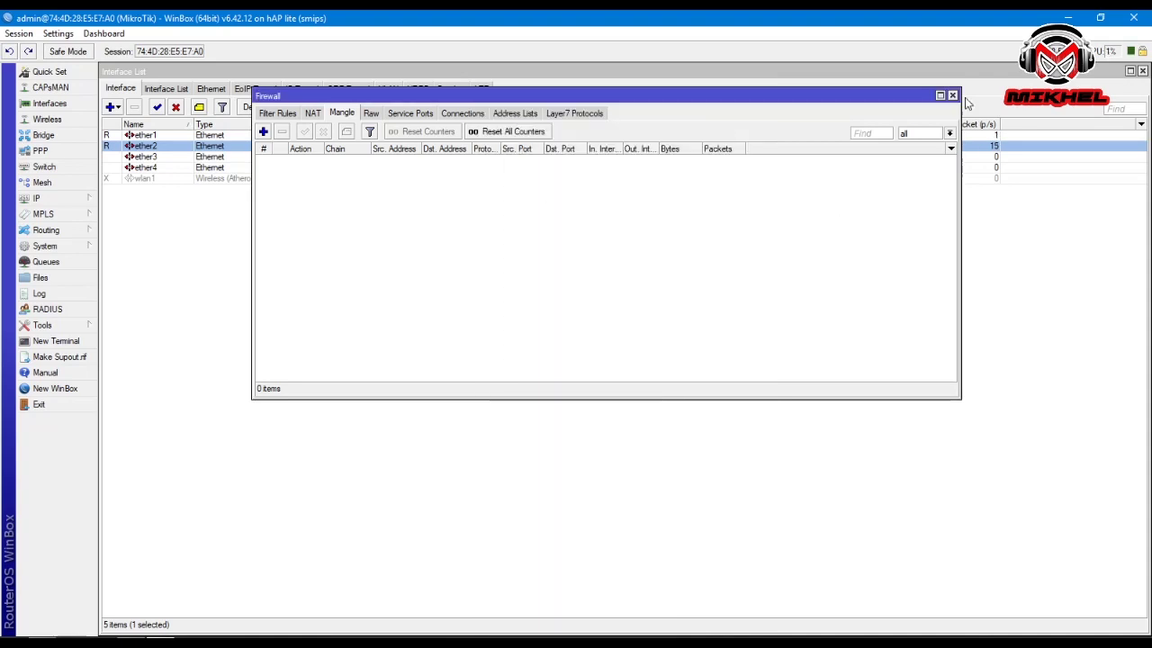
drag(812, 97, 793, 232)
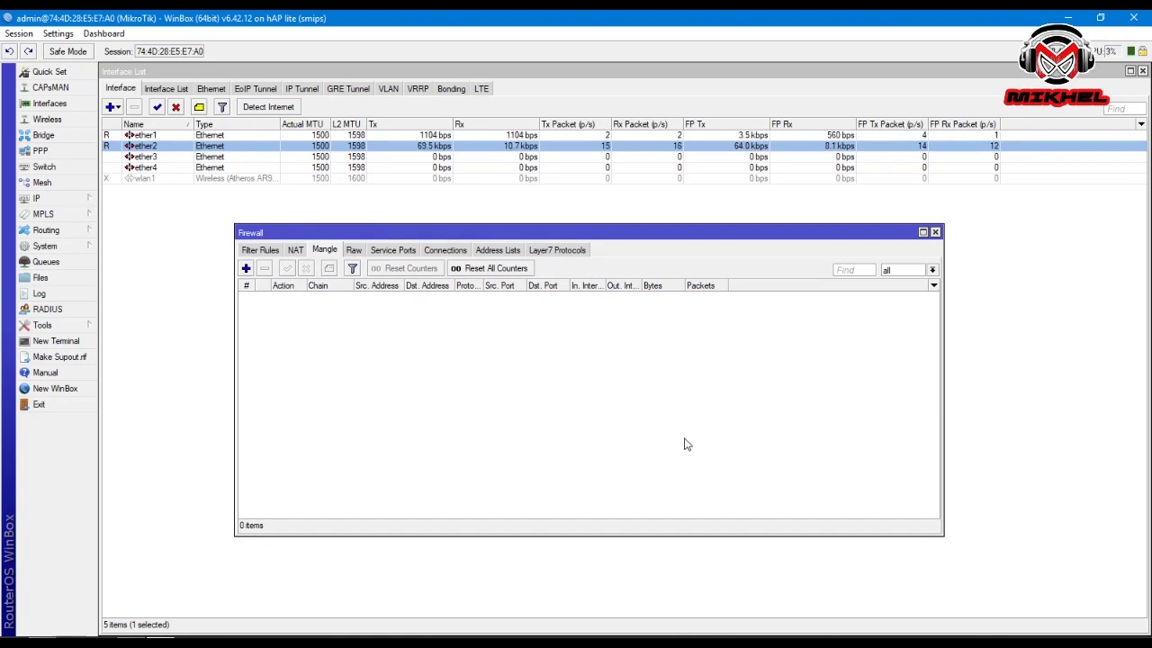
drag(630, 239, 475, 211)
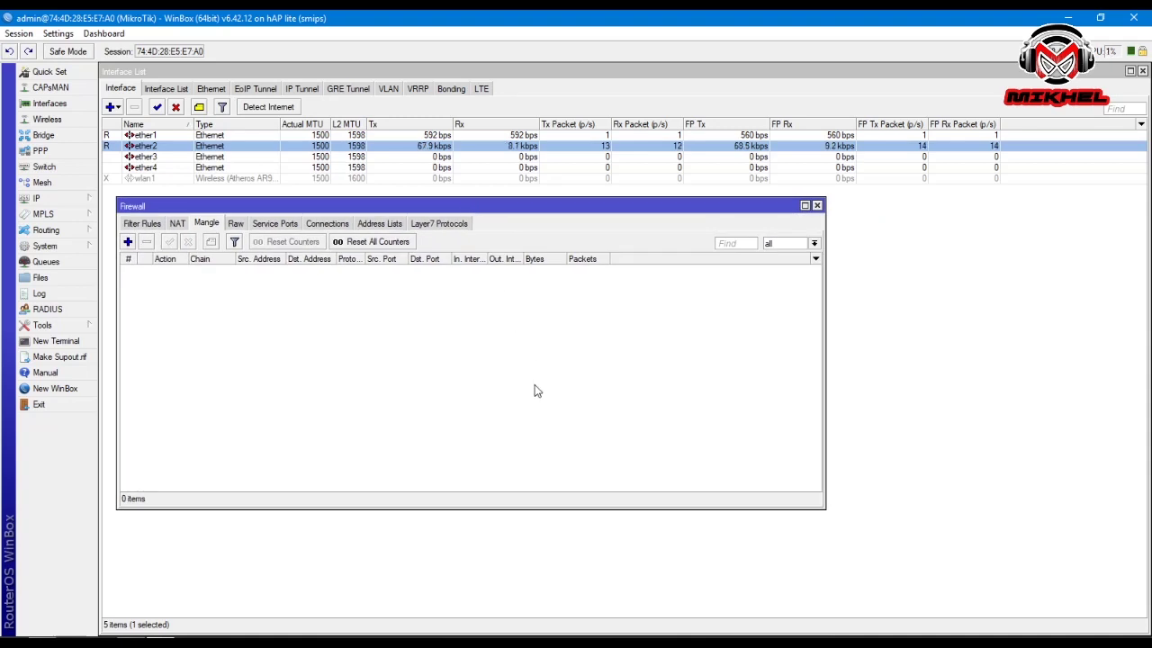
Switch to Chrome and look over the open YouTube channel's home page and its uploaded videos
mouse_move(54, 635)
click(115, 579)
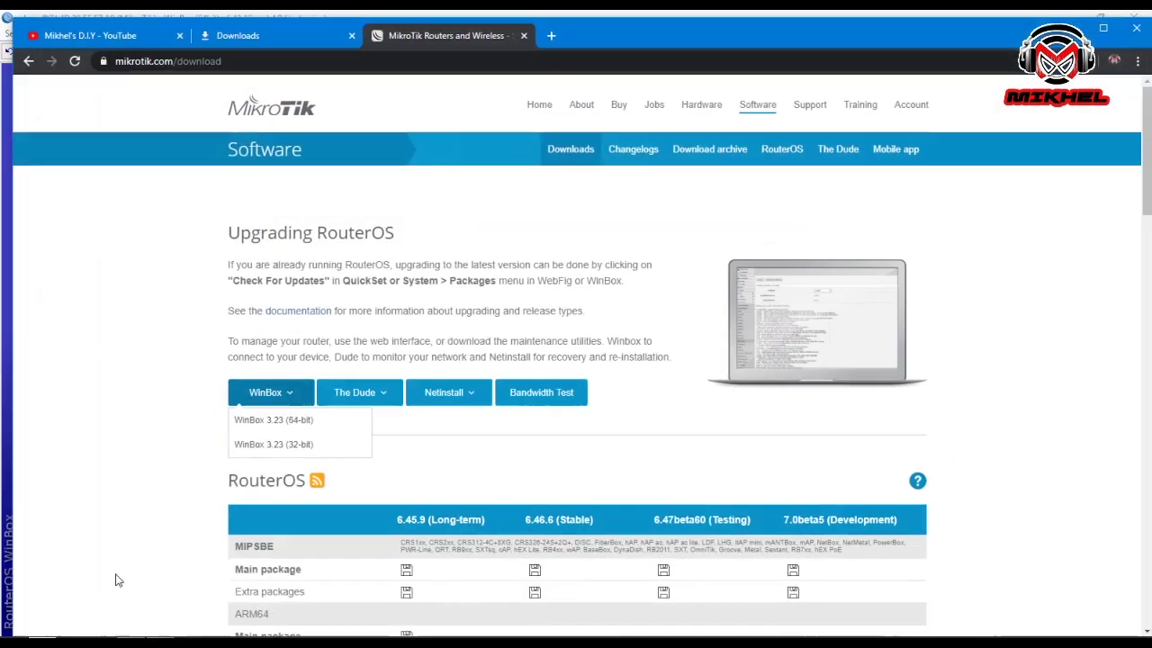
click(116, 35)
scroll(540, 396, down, 3)
scroll(517, 385, up, 3)
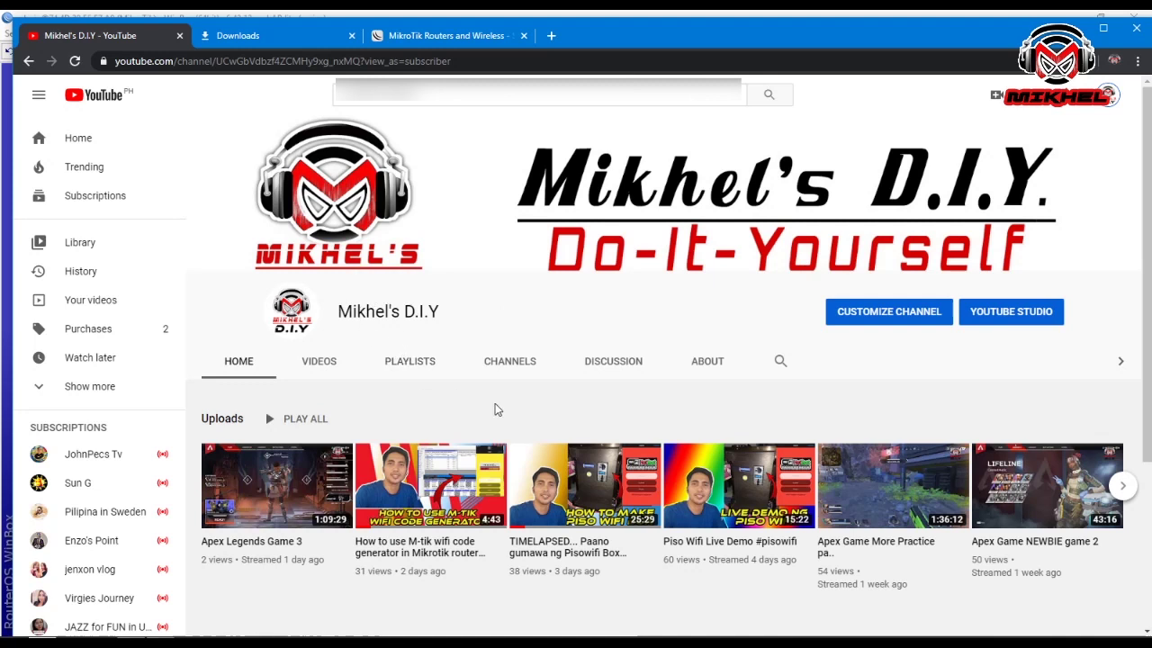
scroll(495, 410, down, 2)
scroll(374, 396, up, 2)
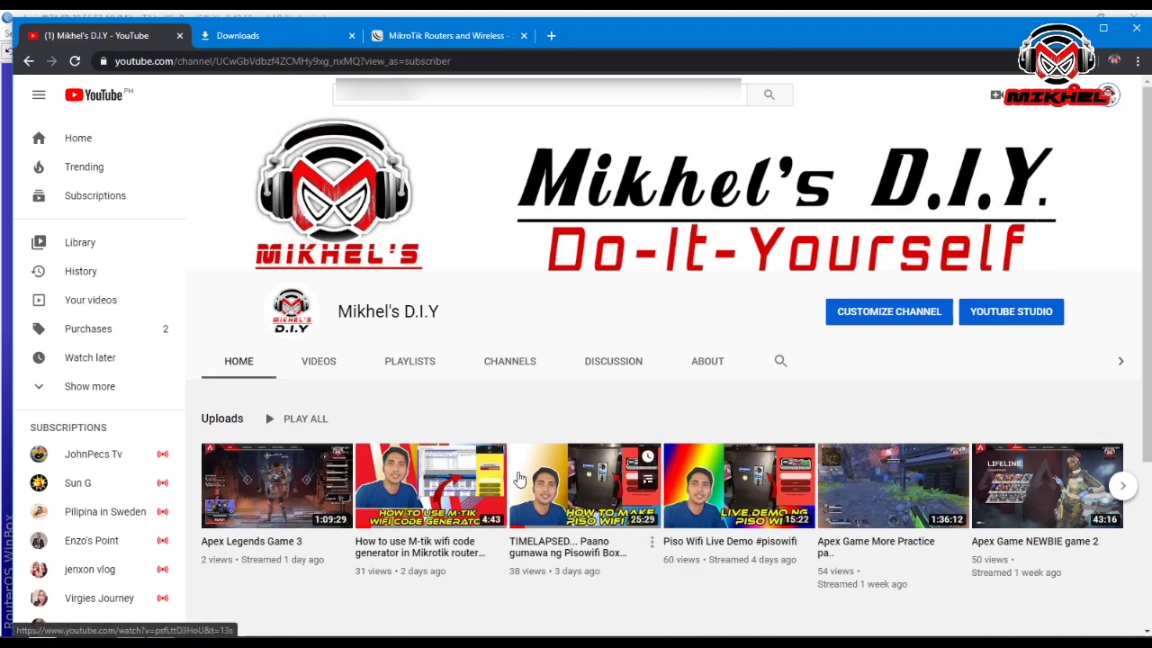
scroll(275, 496, down, 1)
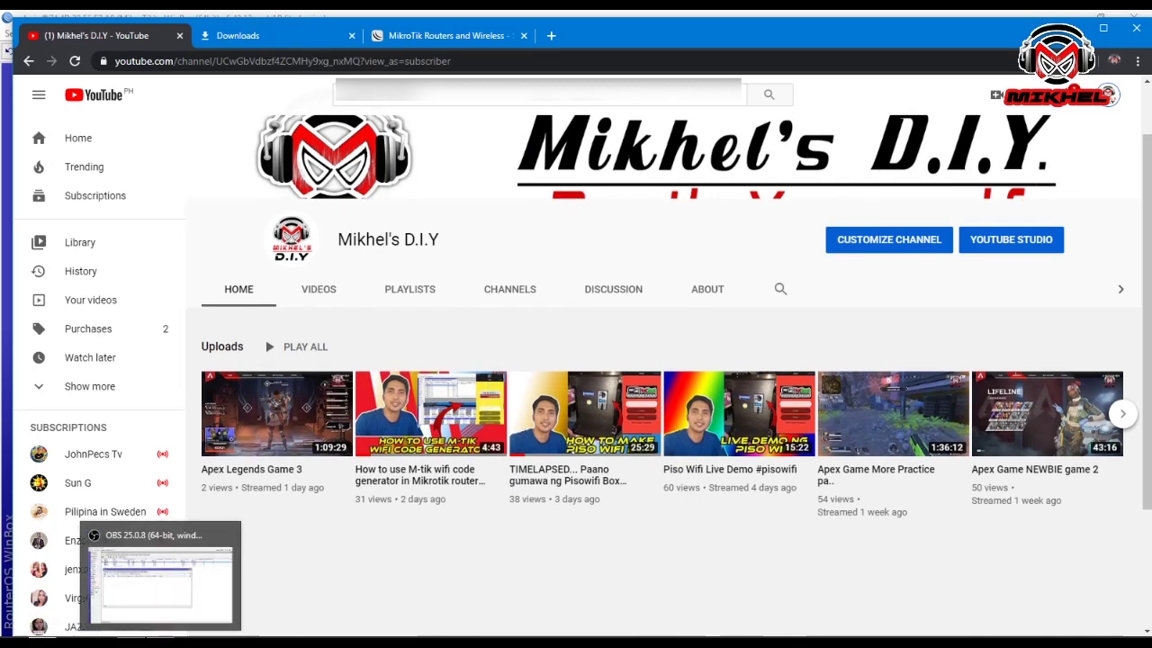
Return to WinBox and reposition the Firewall window beneath the interface list's traffic readings
click(159, 642)
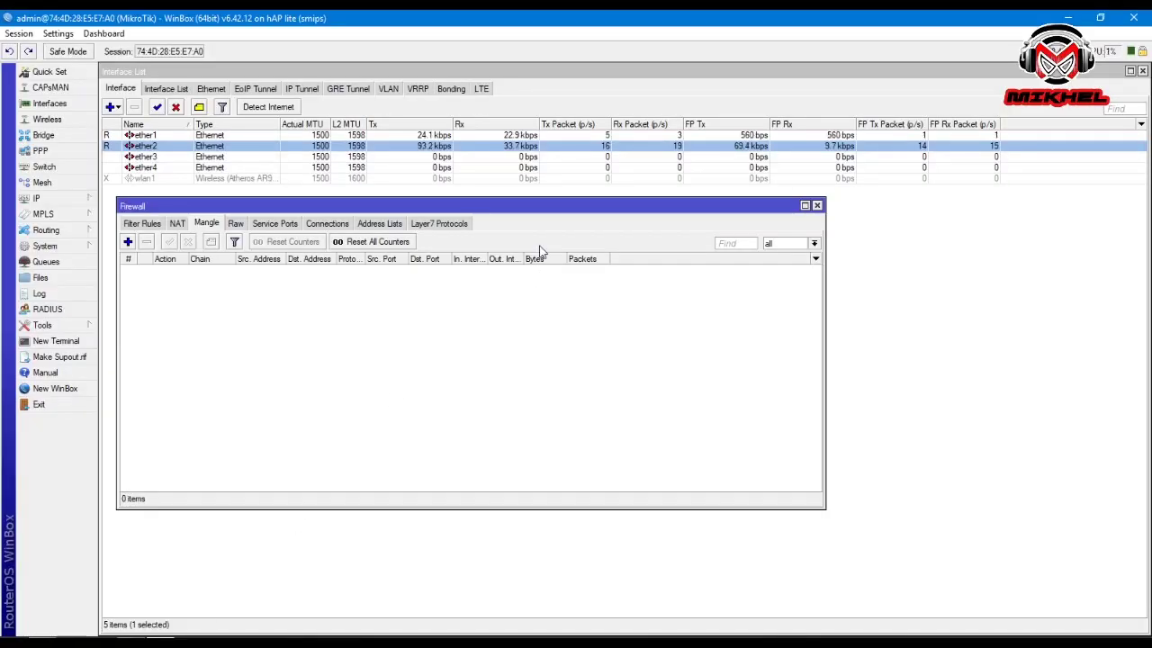
drag(531, 212, 836, 214)
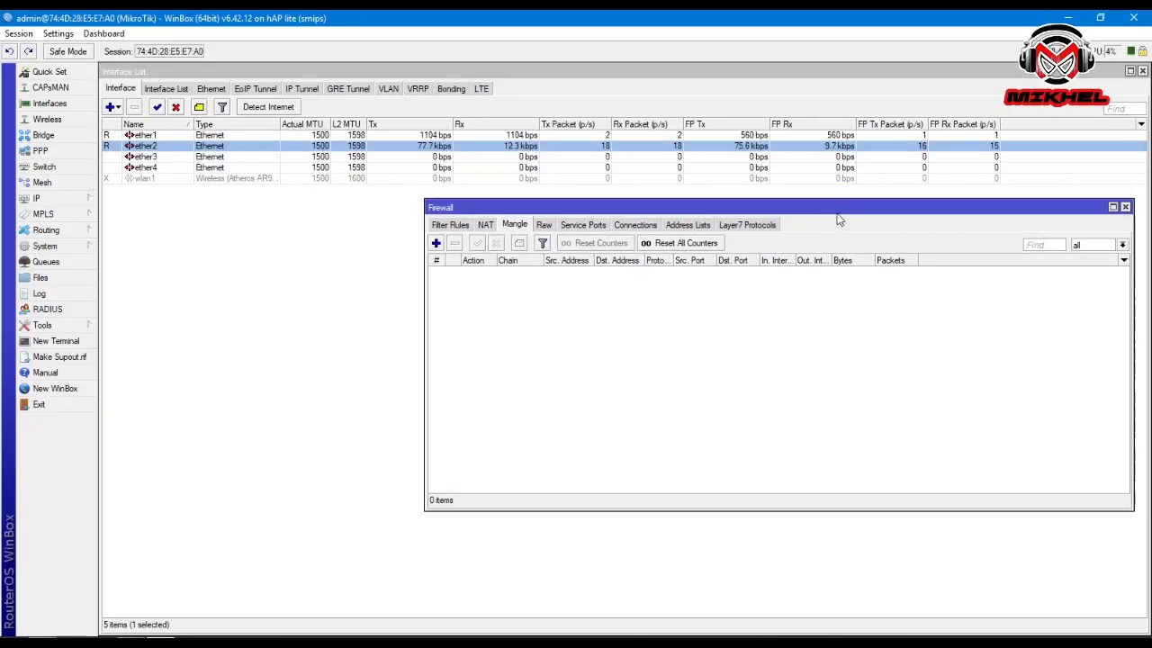
mouse_move(130, 641)
drag(755, 215, 740, 225)
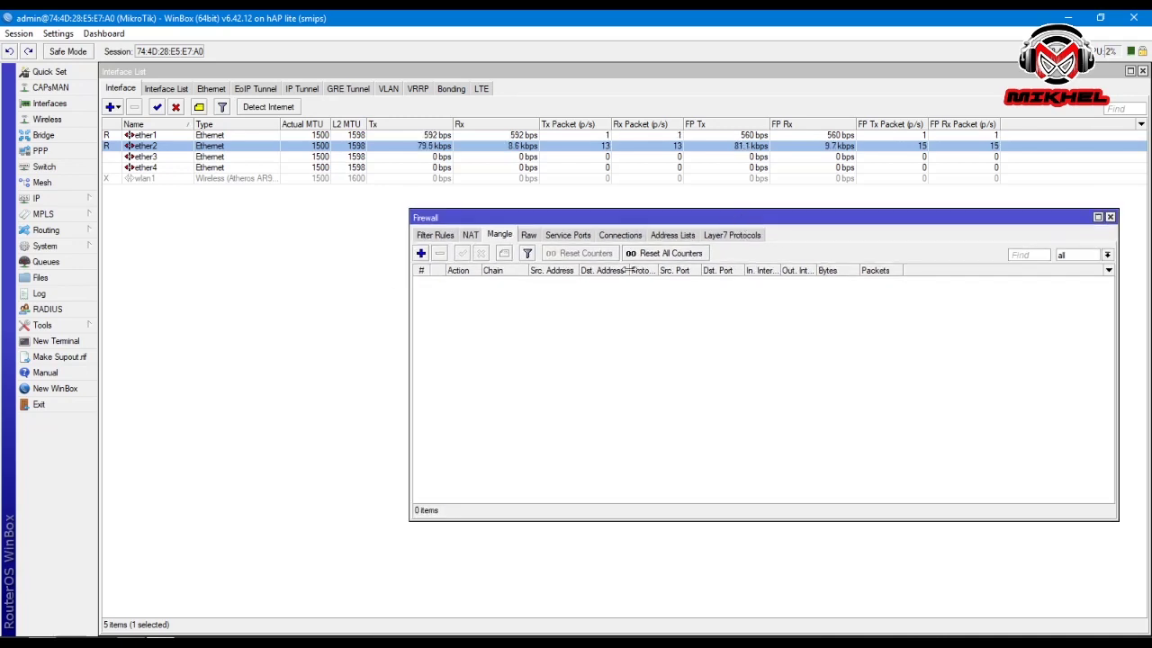
mouse_move(44, 643)
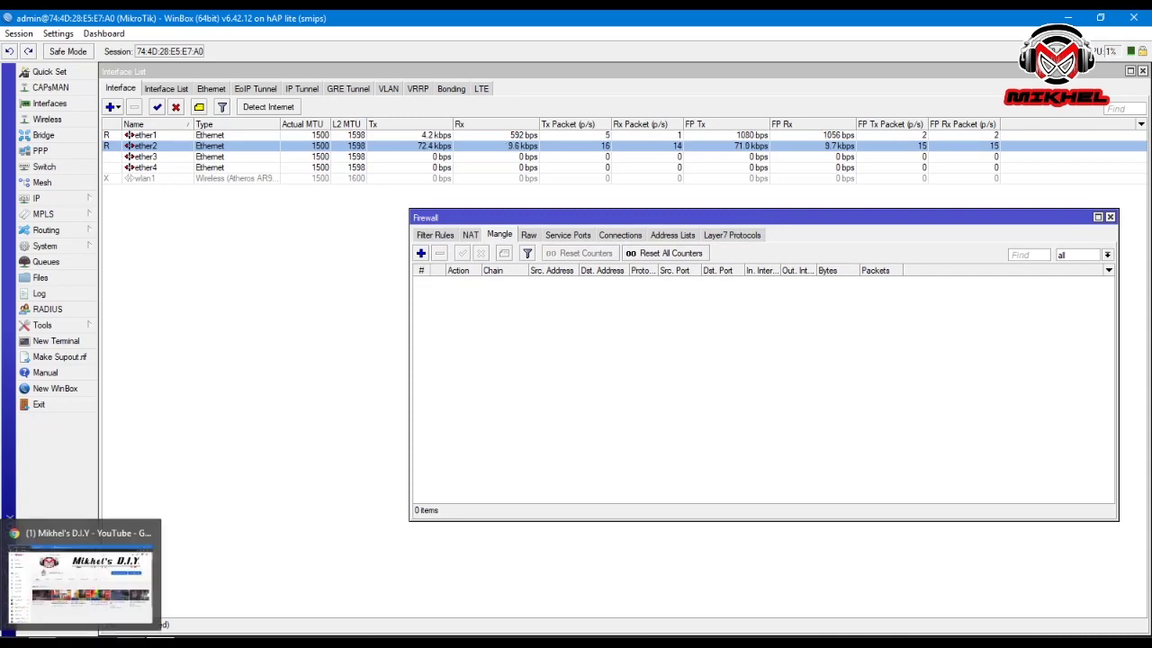
click(124, 642)
drag(818, 158, 620, 93)
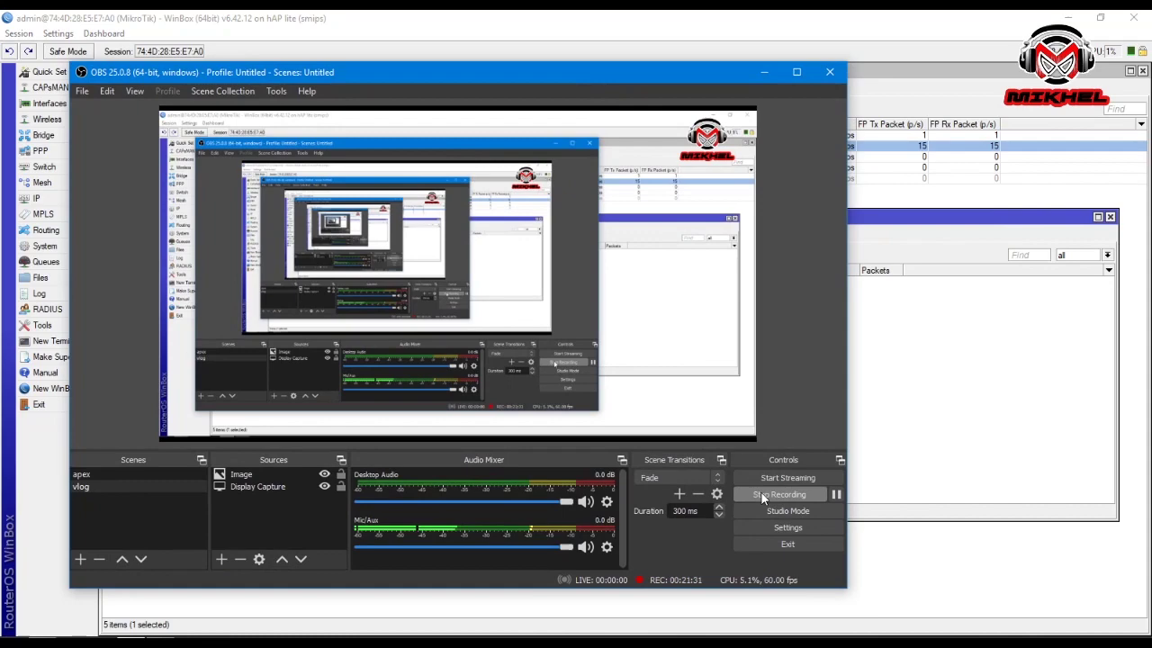